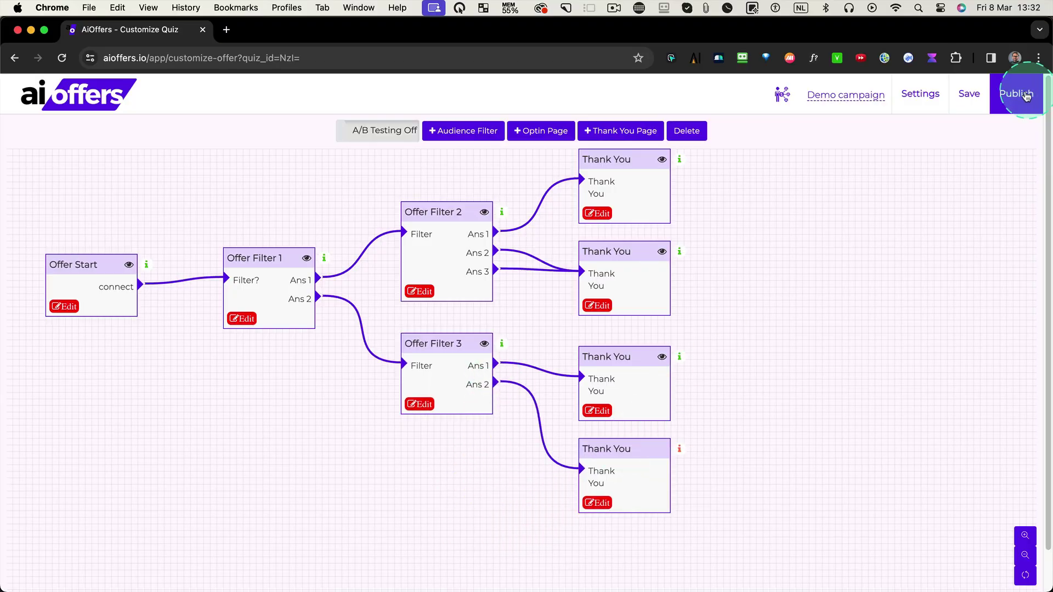
Publish the Demo campaign offer and try its preview quiz, answering "Yes, I do!" and "Off Page SEO".
{"action": "left_click", "coordinate": [1016, 94]}
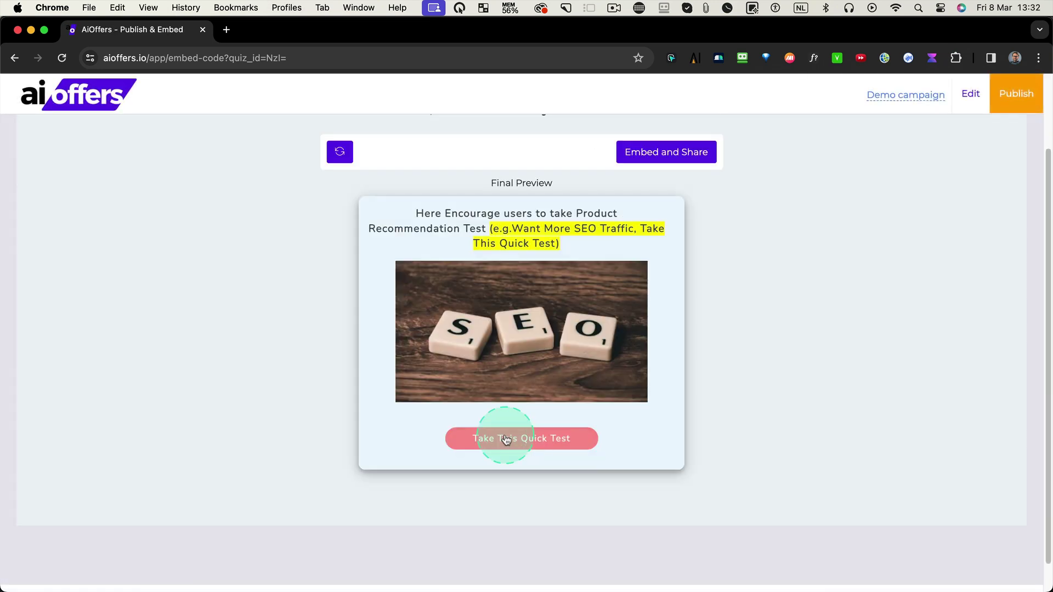
{"action": "left_click", "coordinate": [505, 440]}
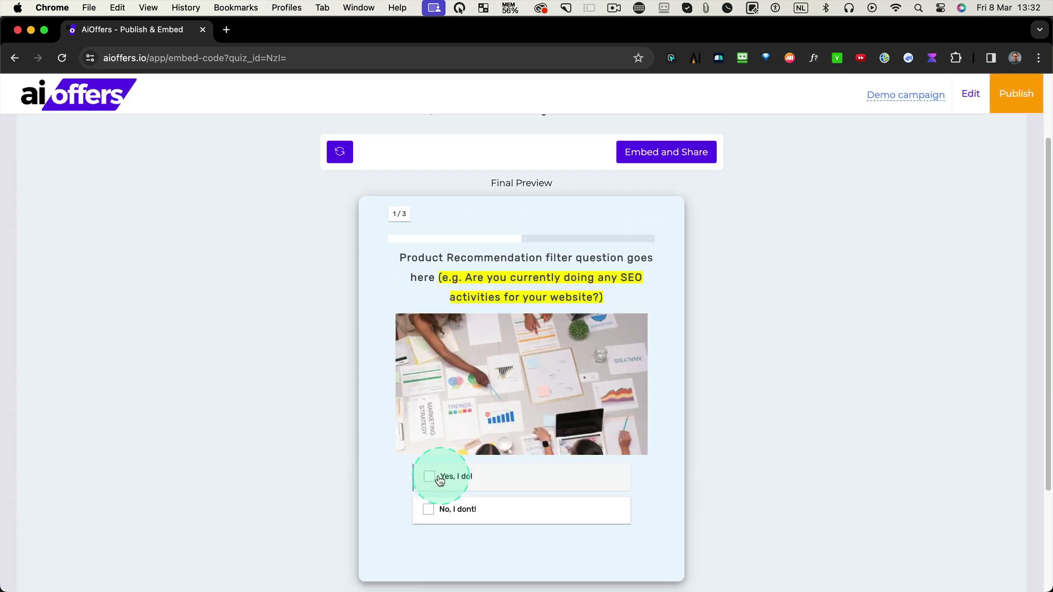
{"action": "left_click", "coordinate": [433, 478]}
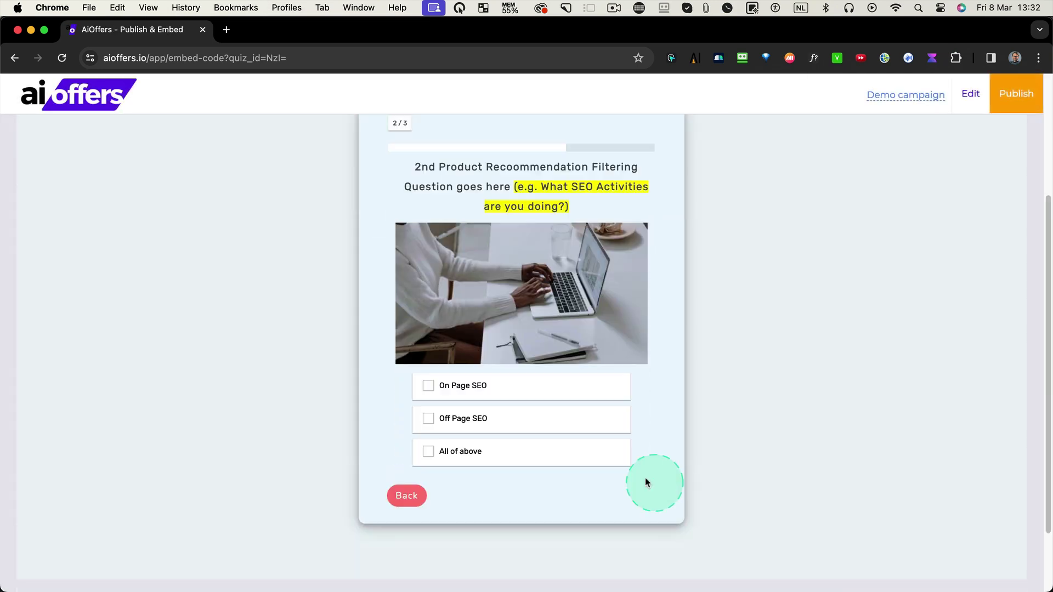
{"action": "left_click", "coordinate": [473, 422]}
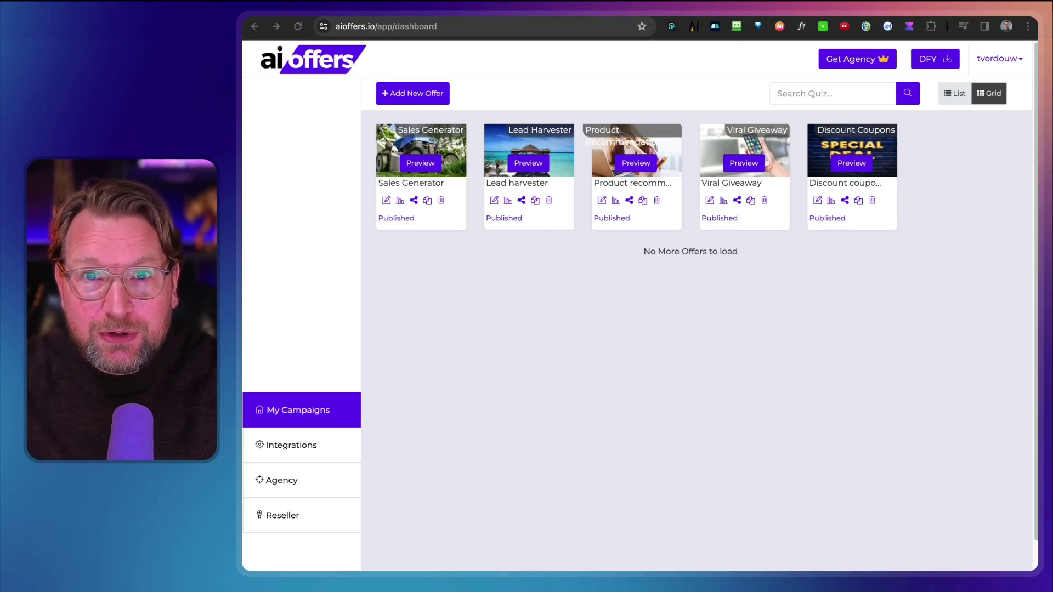
Create a new offer named Demo1 with the Product Recommendation offer type.
{"action": "key", "text": "super+l"}
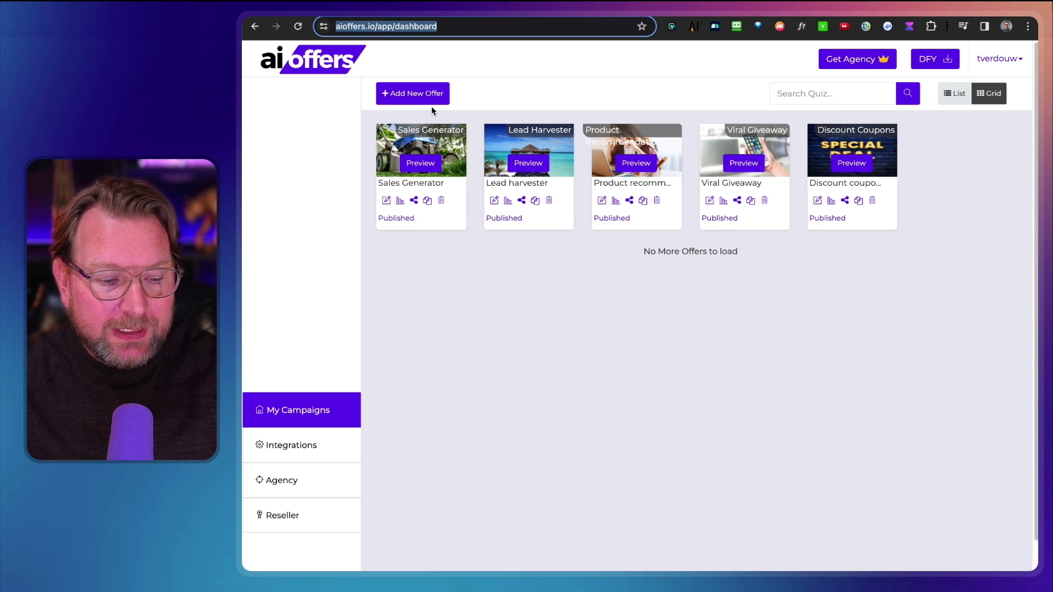
{"action": "left_click", "coordinate": [407, 86]}
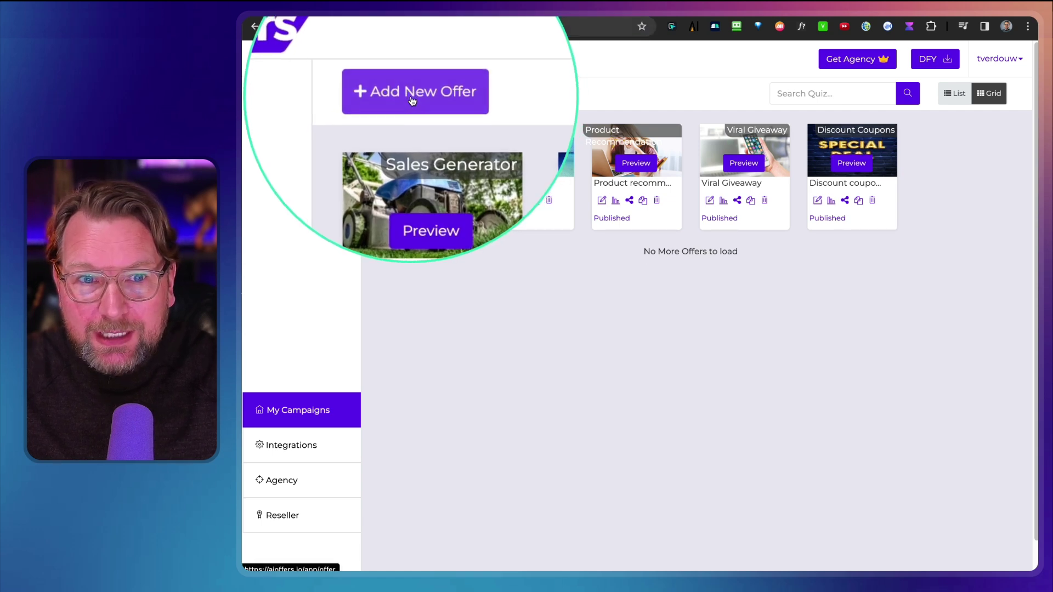
{"action": "left_click", "coordinate": [412, 101]}
{"action": "scroll", "coordinate": [1015, 433], "scroll_direction": "down", "scroll_amount": 1}
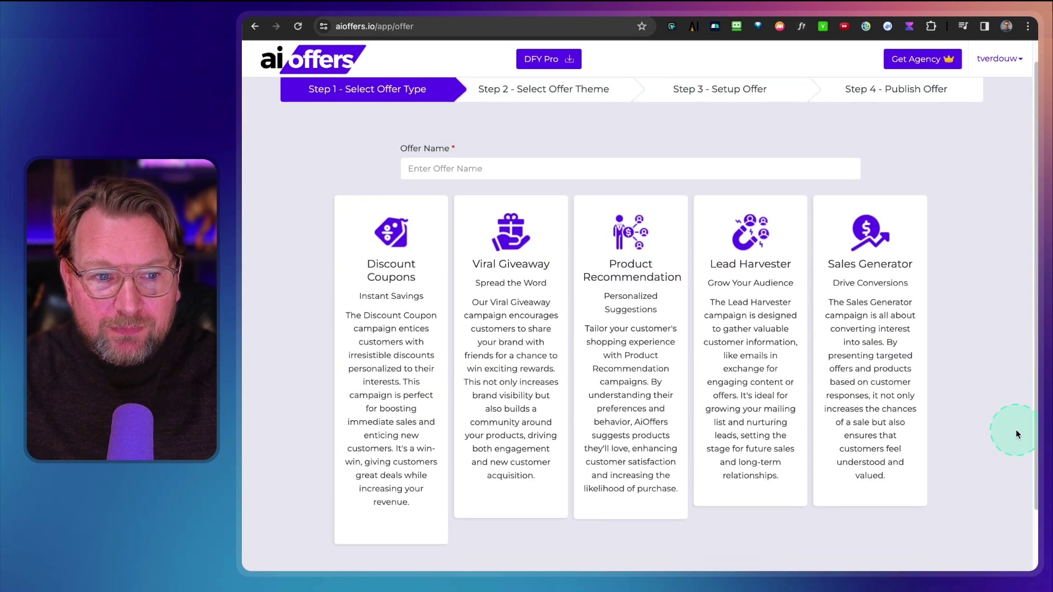
{"action": "scroll", "coordinate": [1016, 433], "scroll_direction": "down", "scroll_amount": 1}
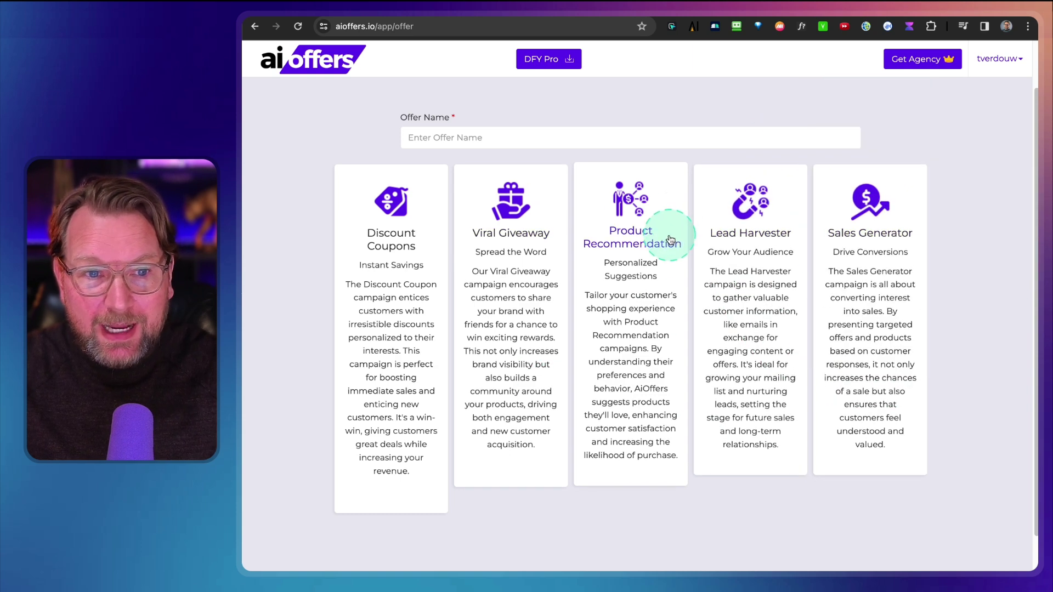
{"action": "left_click", "coordinate": [625, 249]}
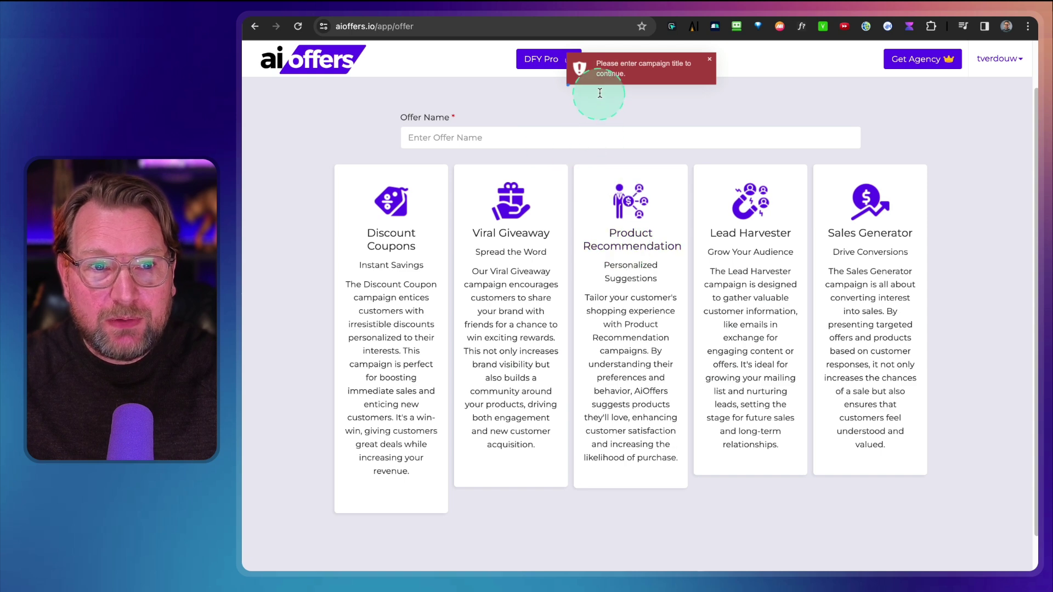
{"action": "left_click", "coordinate": [525, 112]}
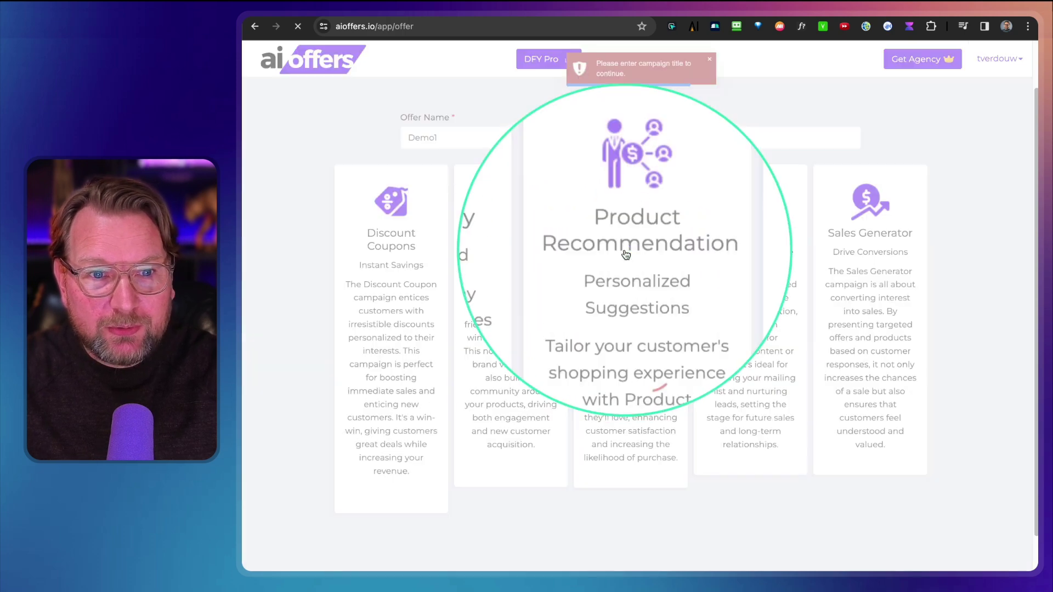
{"action": "left_click", "coordinate": [624, 249]}
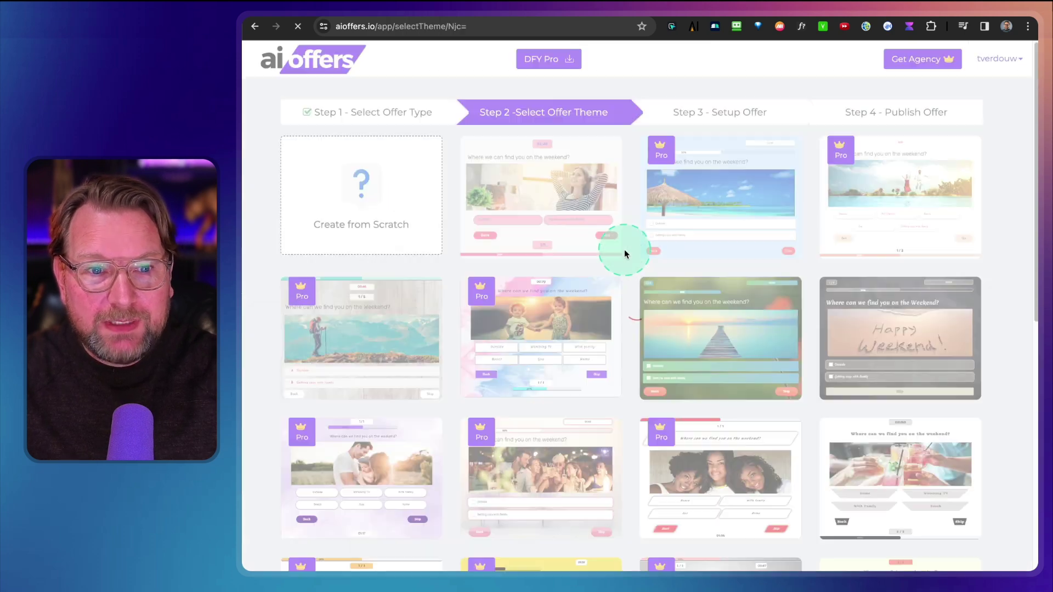
Browse the offer themes and choose the light blue Pro theme with the tropical beach picture.
{"action": "left_click", "coordinate": [708, 359]}
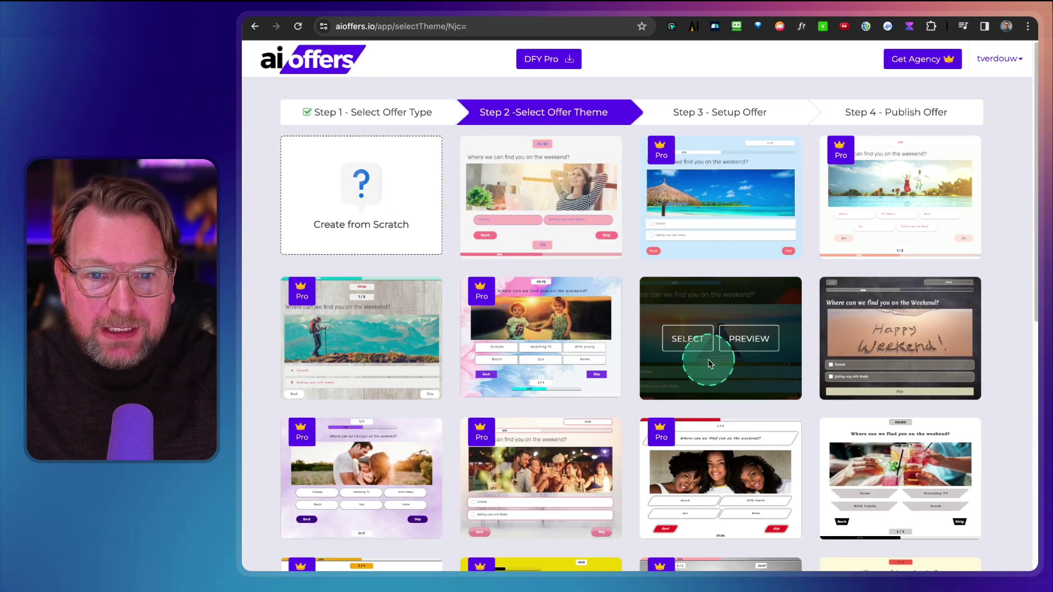
{"action": "scroll", "coordinate": [709, 360], "scroll_direction": "down", "scroll_amount": 5}
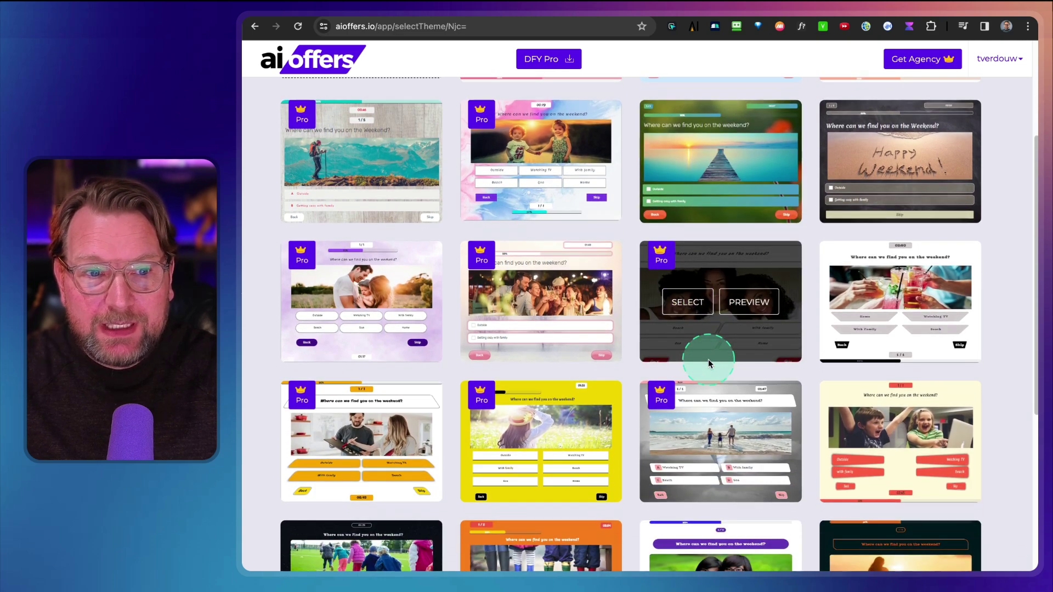
{"action": "scroll", "coordinate": [710, 358], "scroll_direction": "down", "scroll_amount": 1}
{"action": "scroll", "coordinate": [710, 359], "scroll_direction": "up", "scroll_amount": 3}
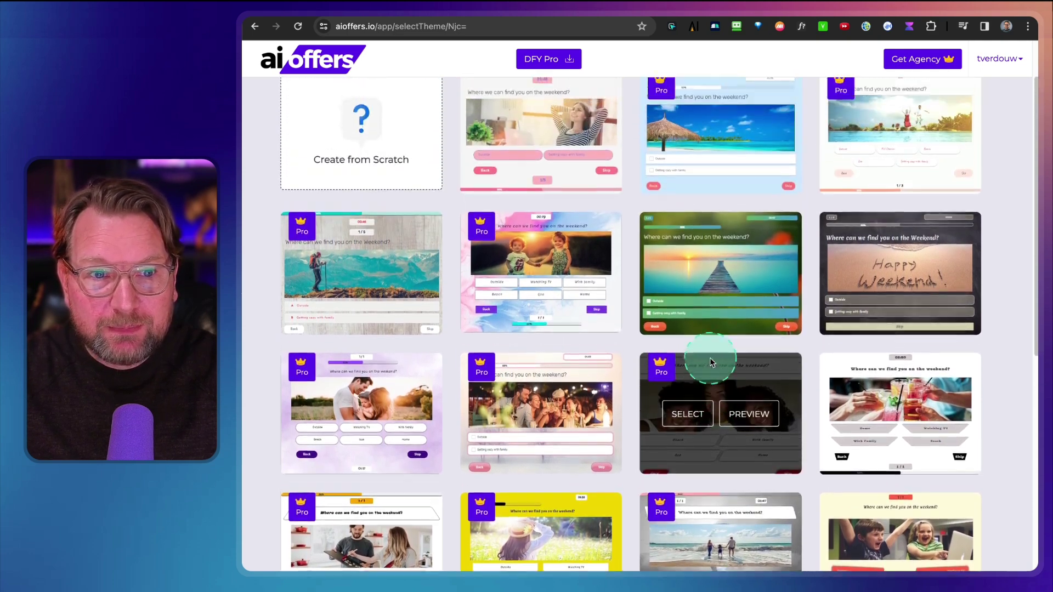
{"action": "scroll", "coordinate": [710, 362], "scroll_direction": "up", "scroll_amount": 2}
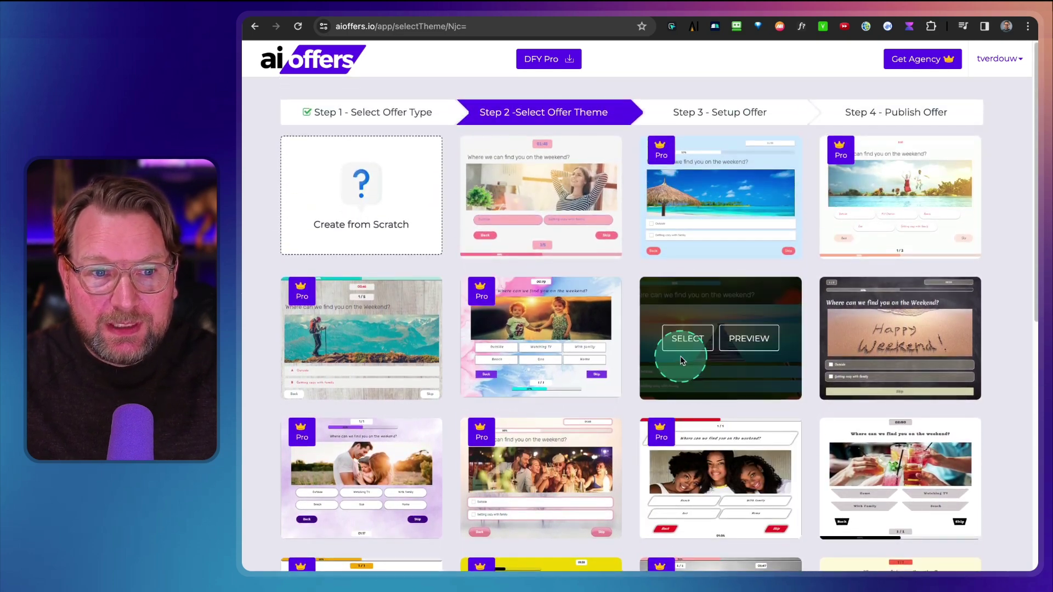
{"action": "scroll", "coordinate": [680, 361], "scroll_direction": "down", "scroll_amount": 2}
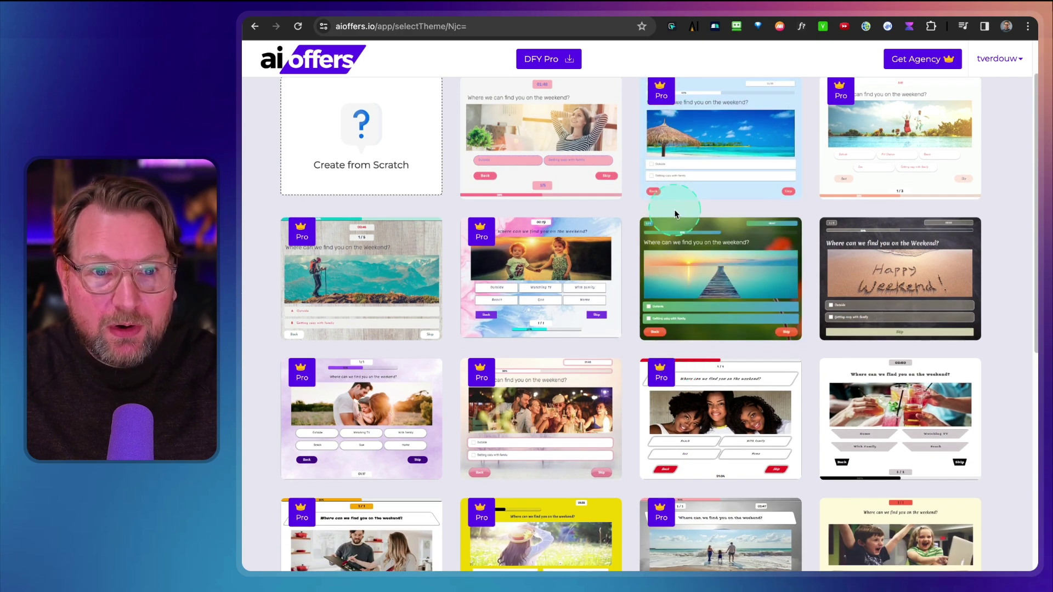
{"action": "scroll", "coordinate": [675, 214], "scroll_direction": "up", "scroll_amount": 2}
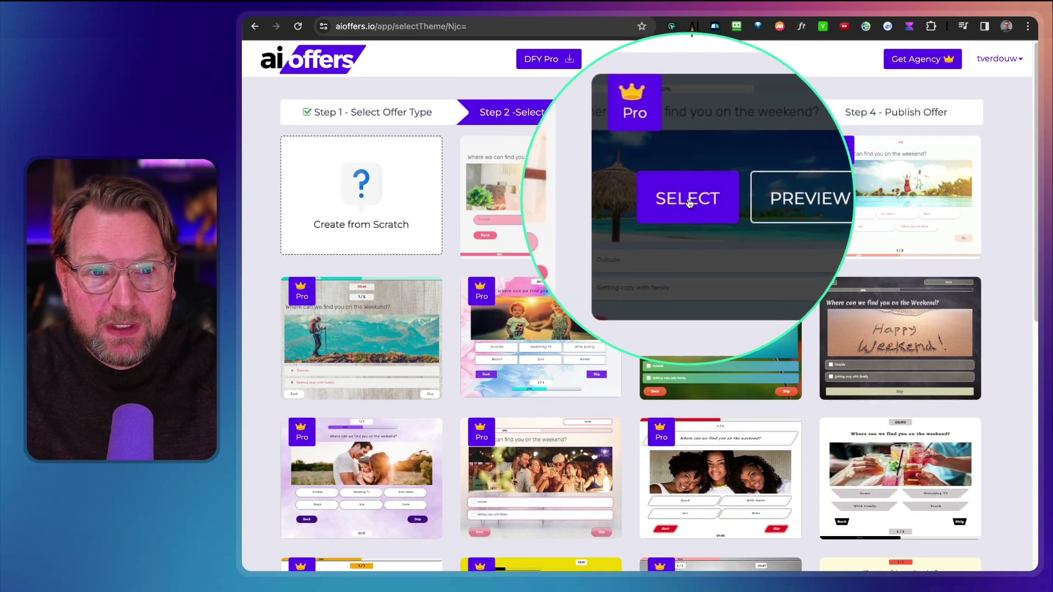
{"action": "left_click", "coordinate": [688, 201]}
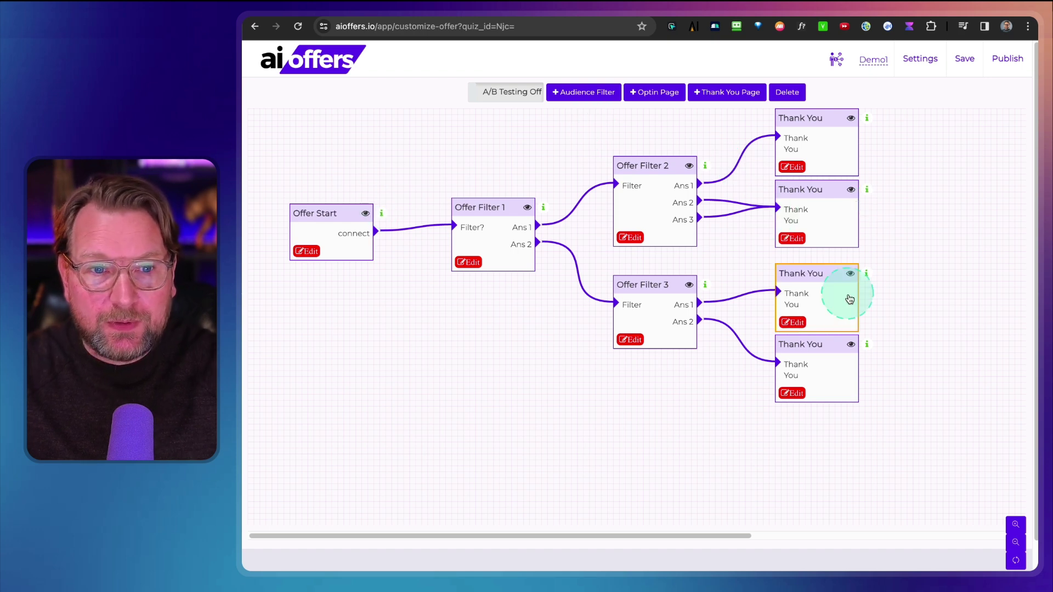
Open the Offer Start block to review its heading, image and CTA button text, and save and close it.
{"action": "left_click", "coordinate": [319, 253]}
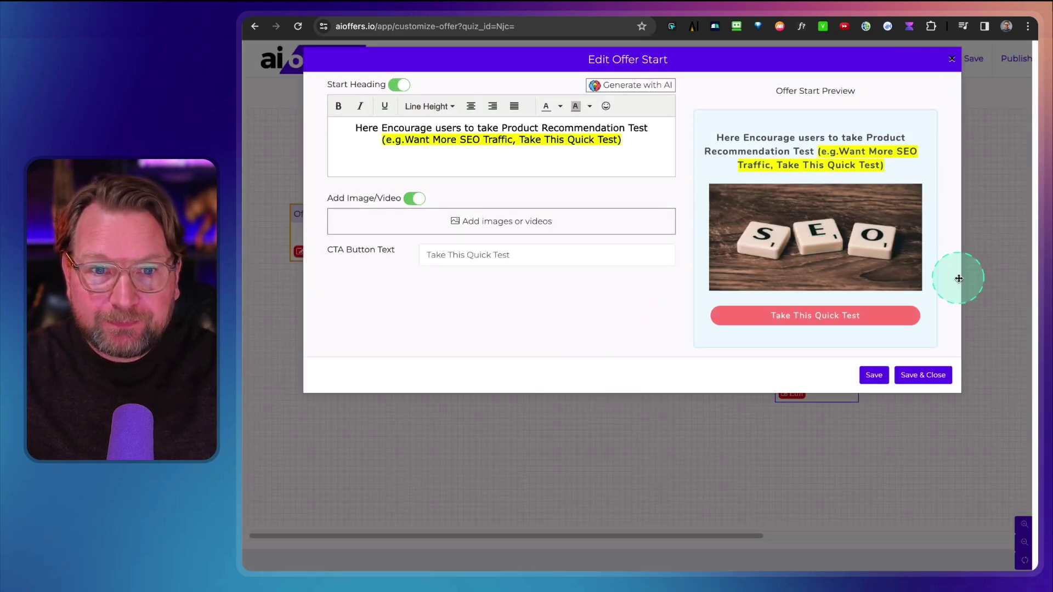
{"action": "left_click", "coordinate": [952, 60]}
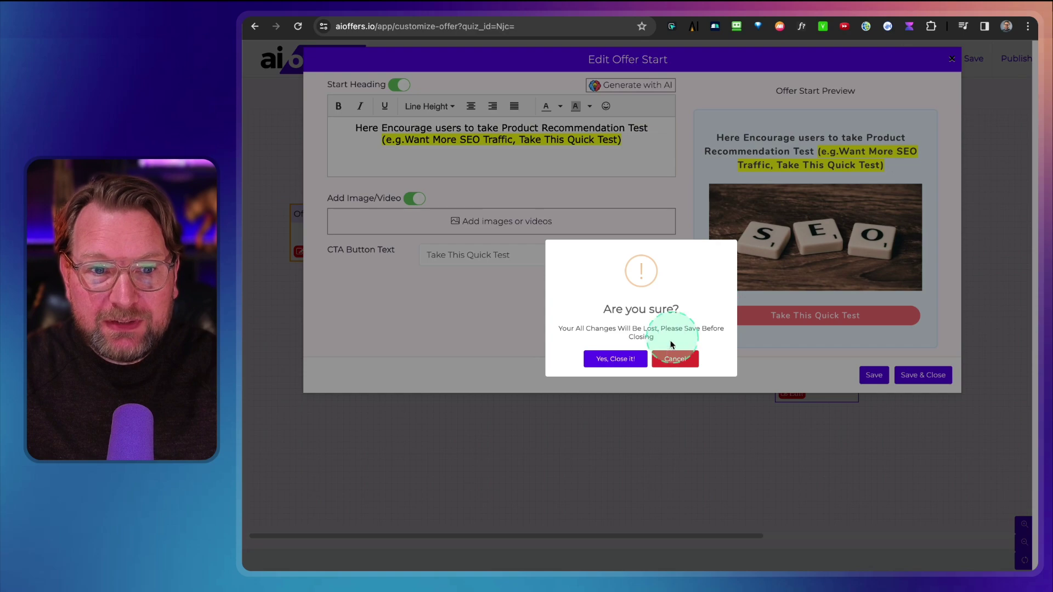
{"action": "left_click", "coordinate": [666, 360]}
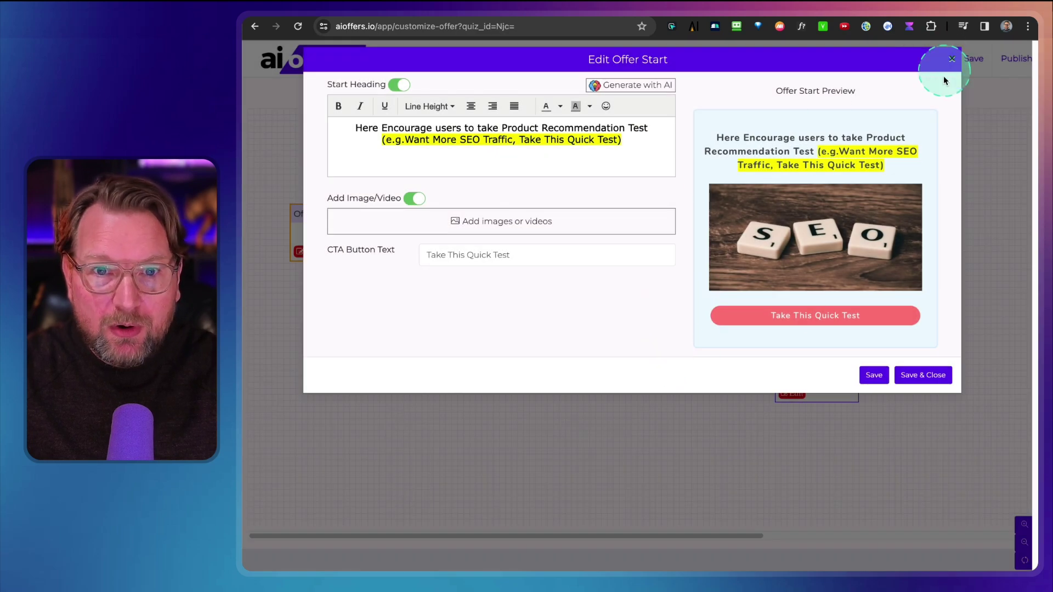
{"action": "left_click", "coordinate": [933, 373]}
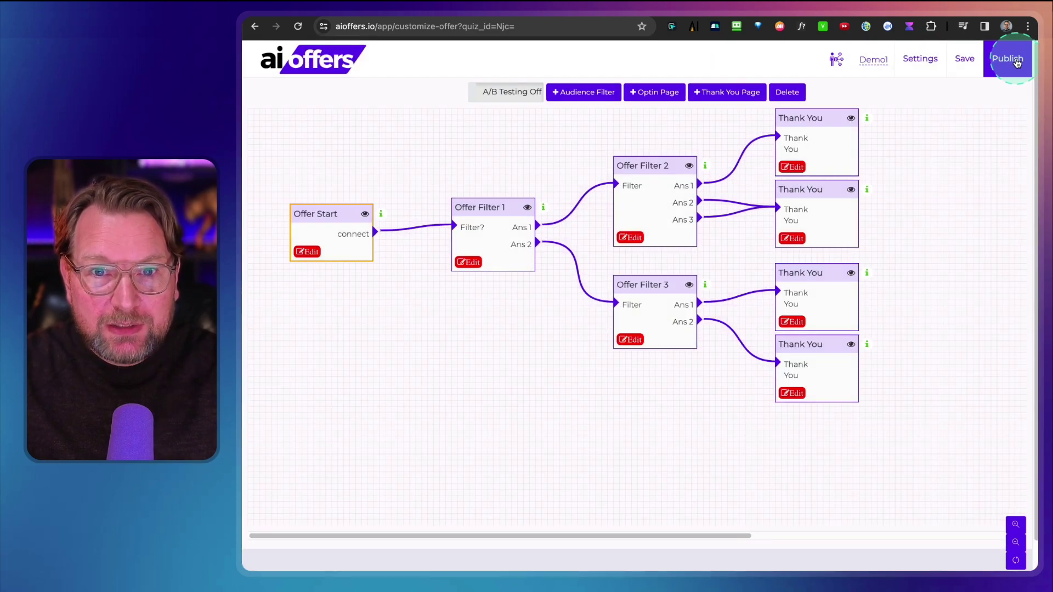
Publish the Demo1 offer and run its preview quiz along the "Yes, I do!" branch to the product recommendation.
{"action": "left_click", "coordinate": [1016, 59]}
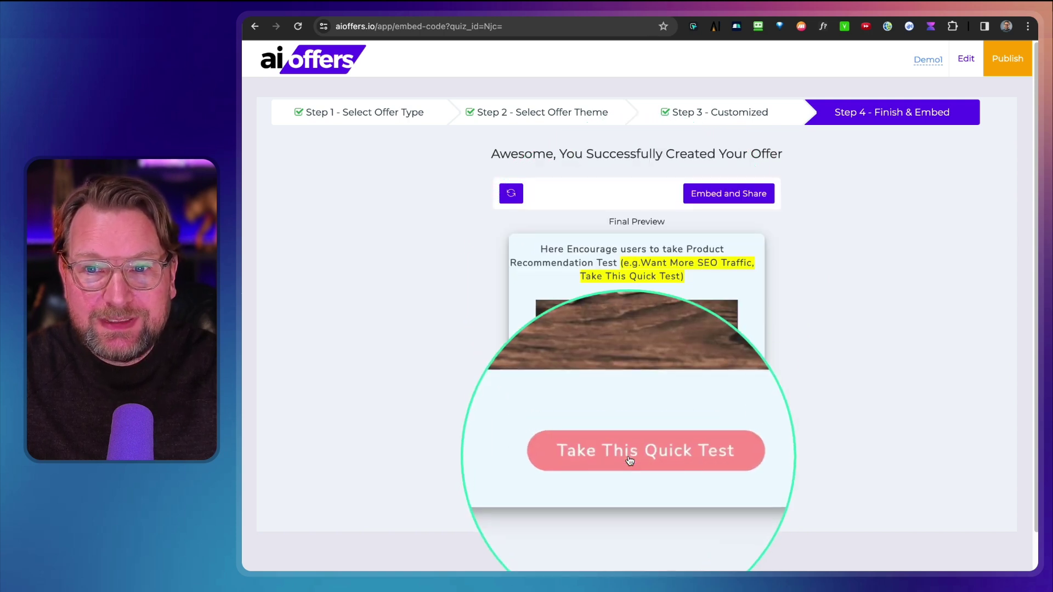
{"action": "left_click", "coordinate": [628, 457]}
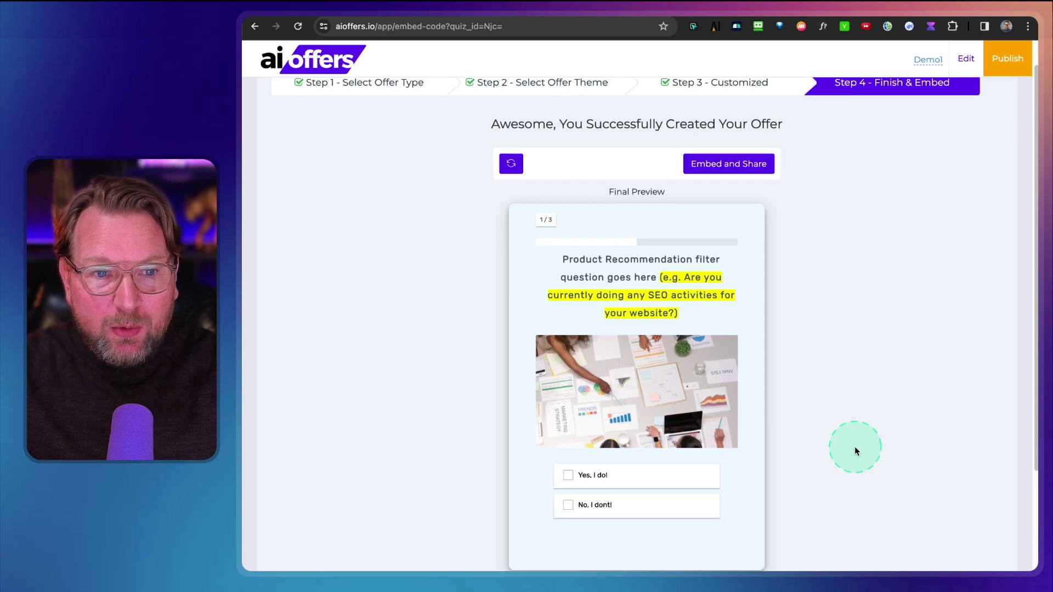
{"action": "scroll", "coordinate": [856, 451], "scroll_direction": "down", "scroll_amount": 3}
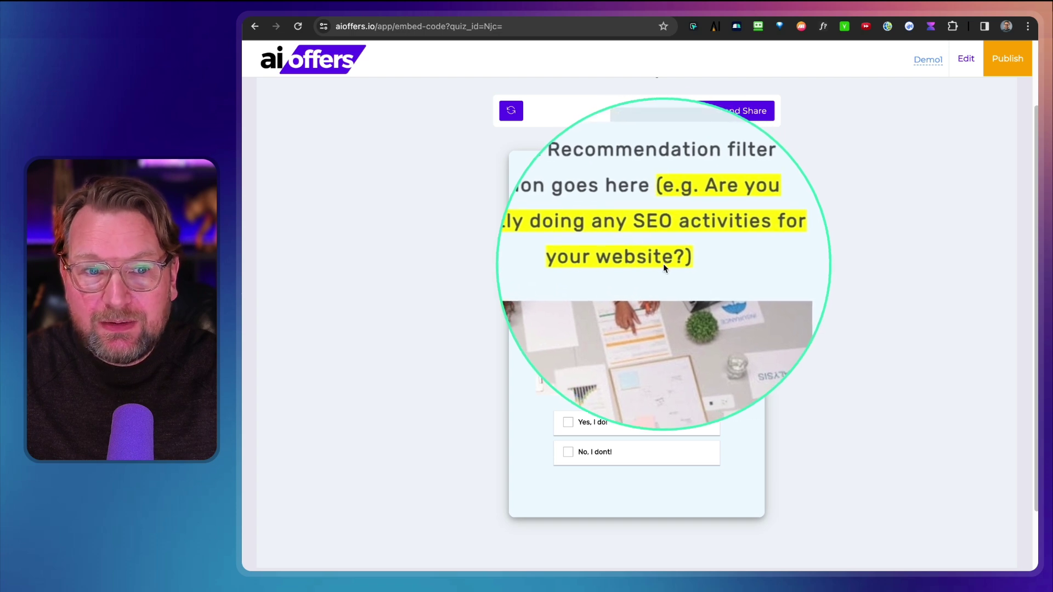
{"action": "left_click", "coordinate": [598, 427]}
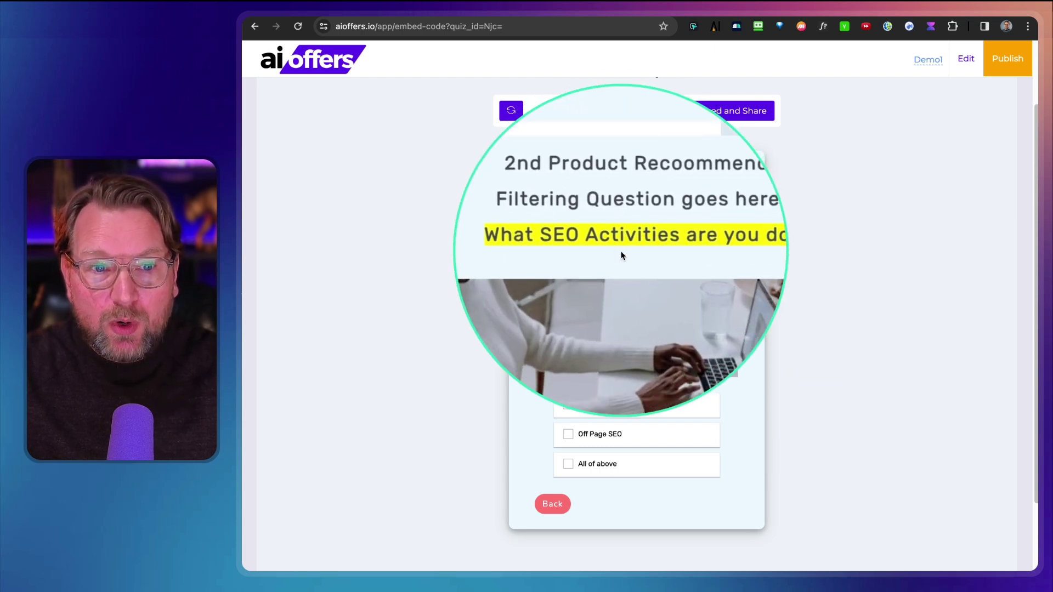
{"action": "left_click", "coordinate": [601, 417]}
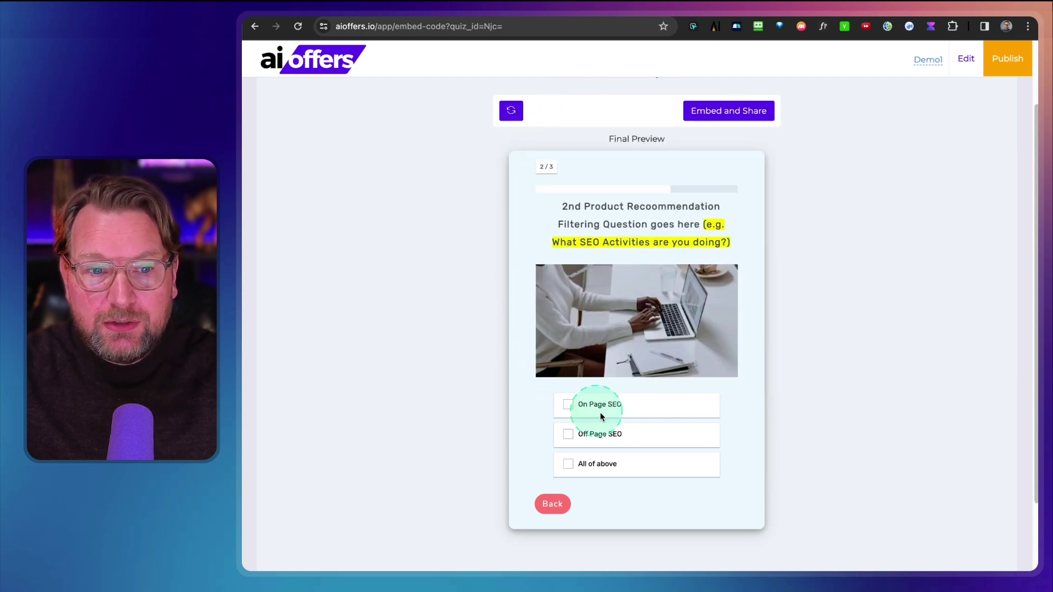
{"action": "left_click", "coordinate": [601, 433]}
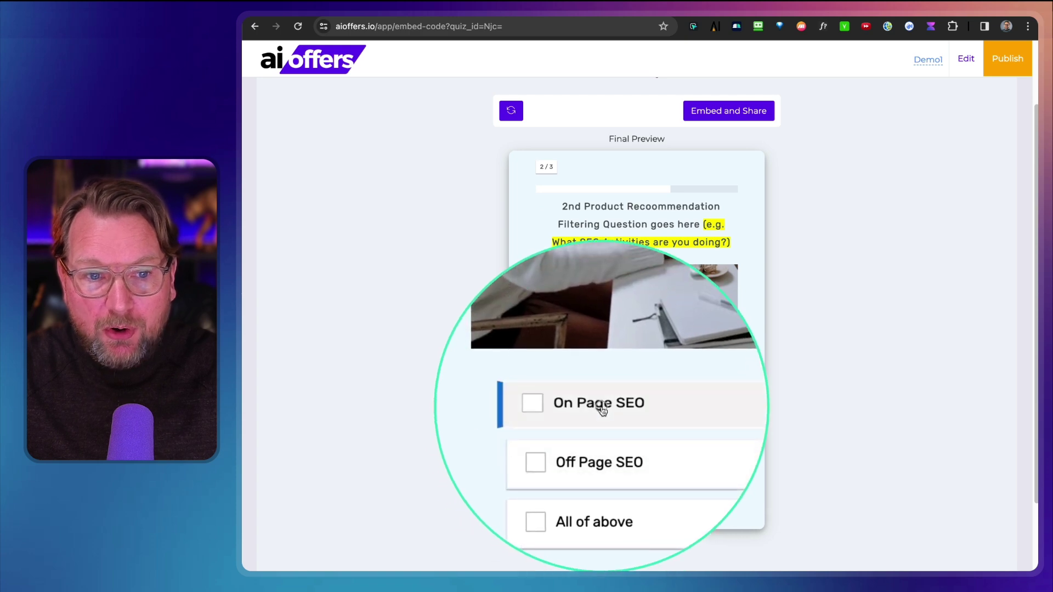
{"action": "left_click", "coordinate": [764, 444]}
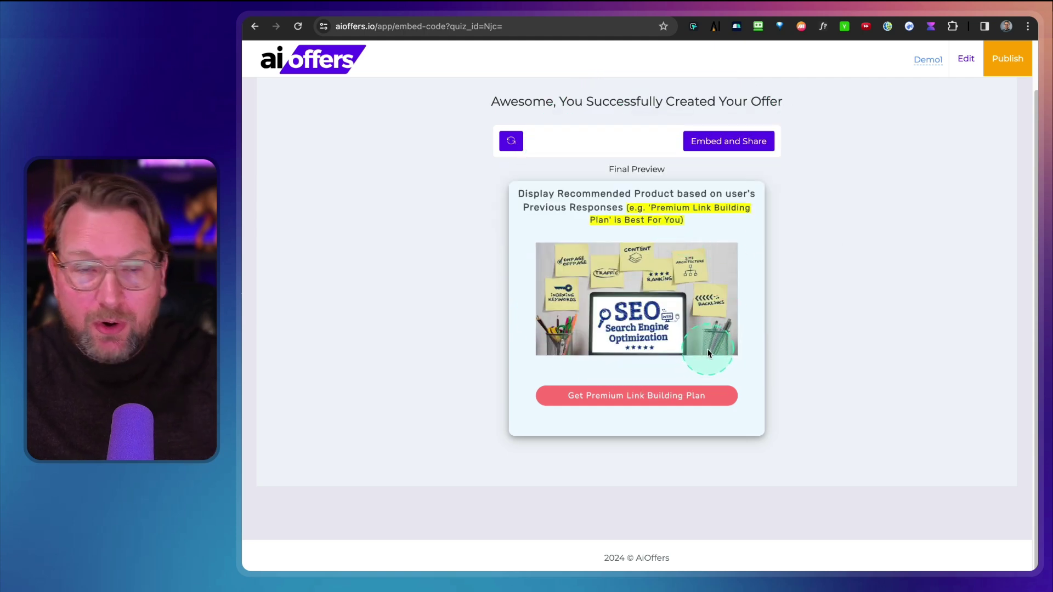
Restart the preview quiz and follow the "No, I dont!" branch, answering the SEO budget question.
{"action": "left_click", "coordinate": [514, 142]}
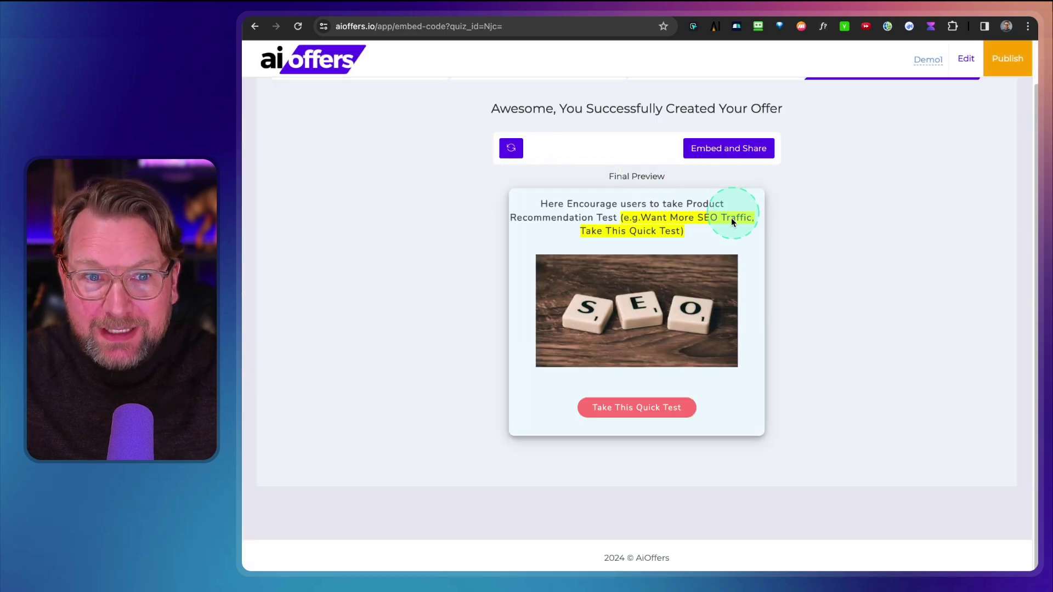
{"action": "left_click", "coordinate": [640, 412]}
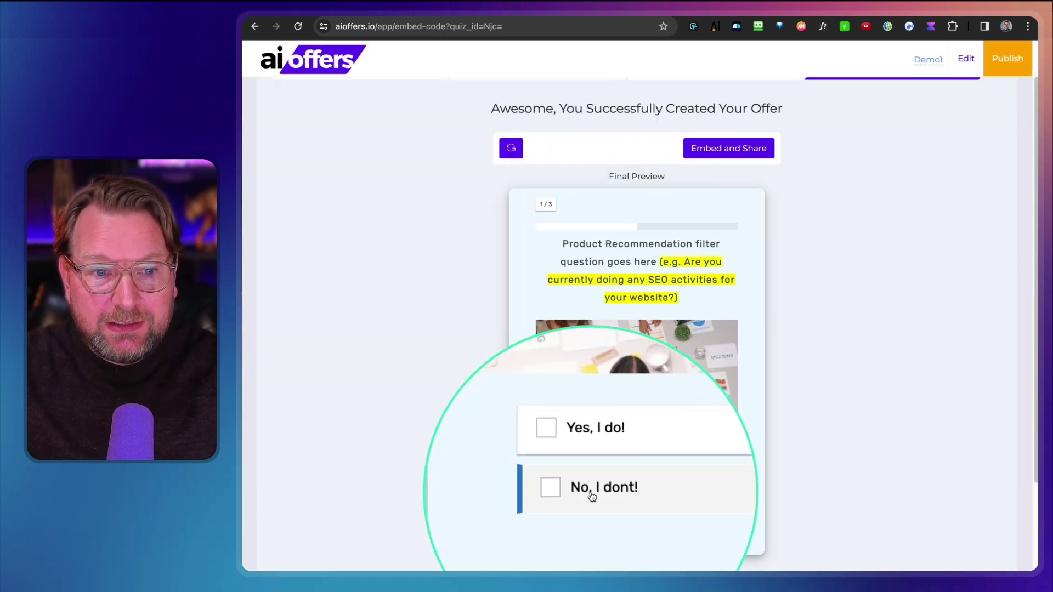
{"action": "left_click", "coordinate": [592, 492]}
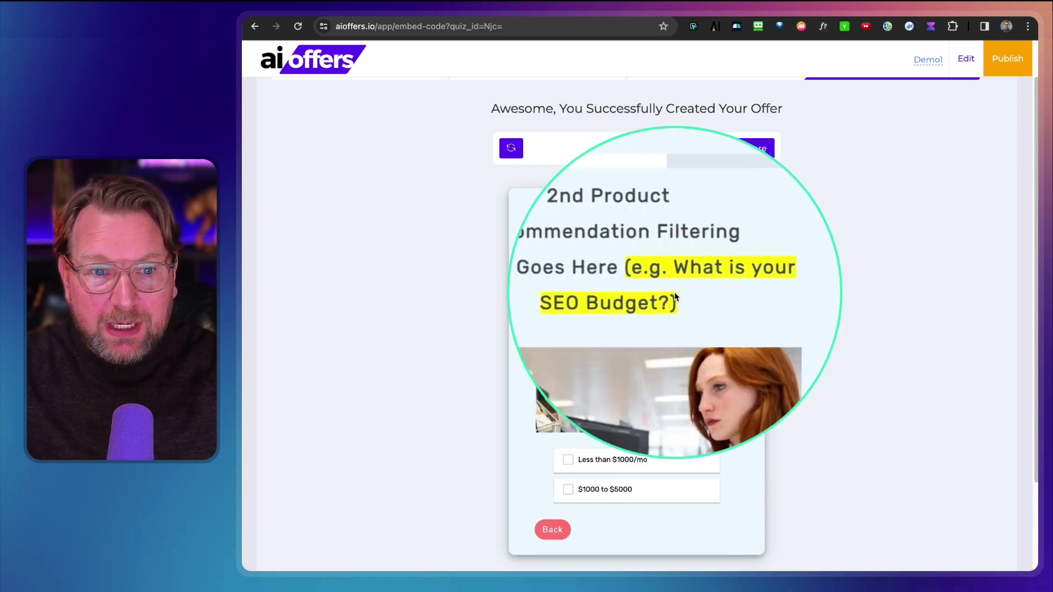
{"action": "left_click", "coordinate": [690, 478]}
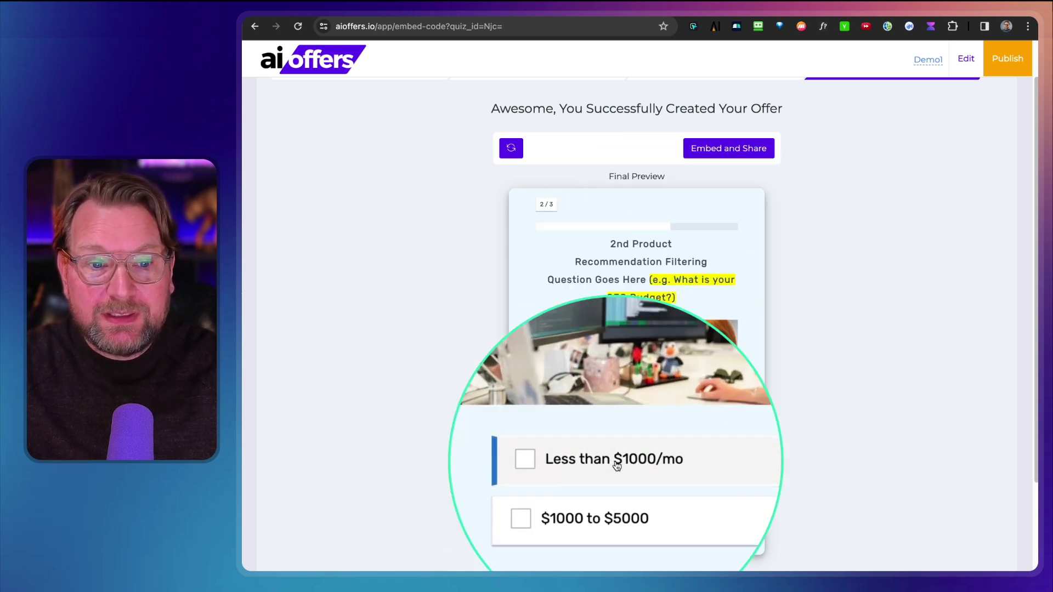
{"action": "left_click", "coordinate": [690, 530]}
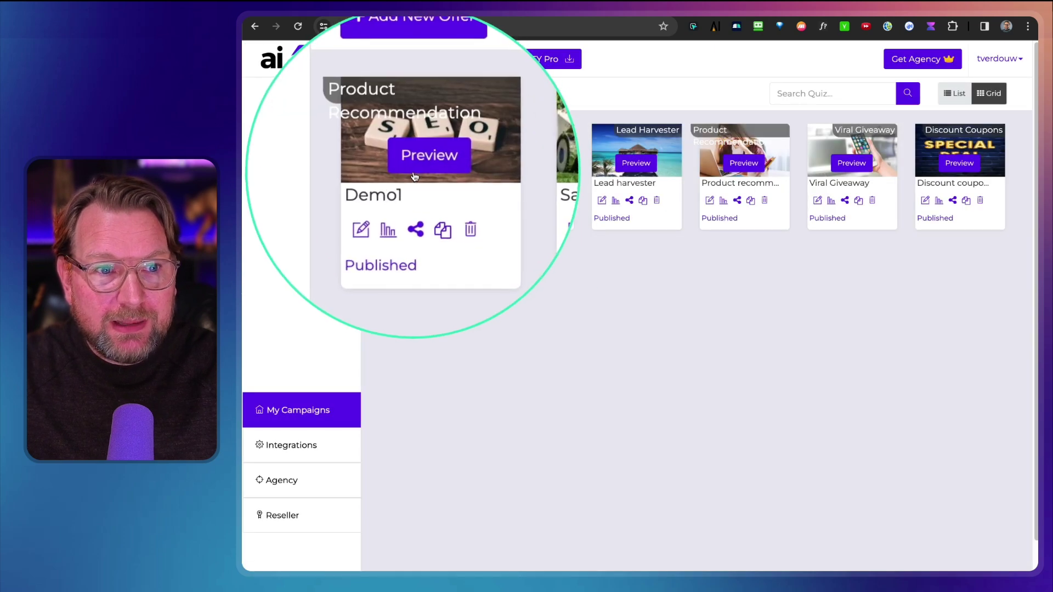
Open the Demo1 offer's Offer Start block for editing and switch its image/video option off and on again.
{"action": "left_click", "coordinate": [386, 200]}
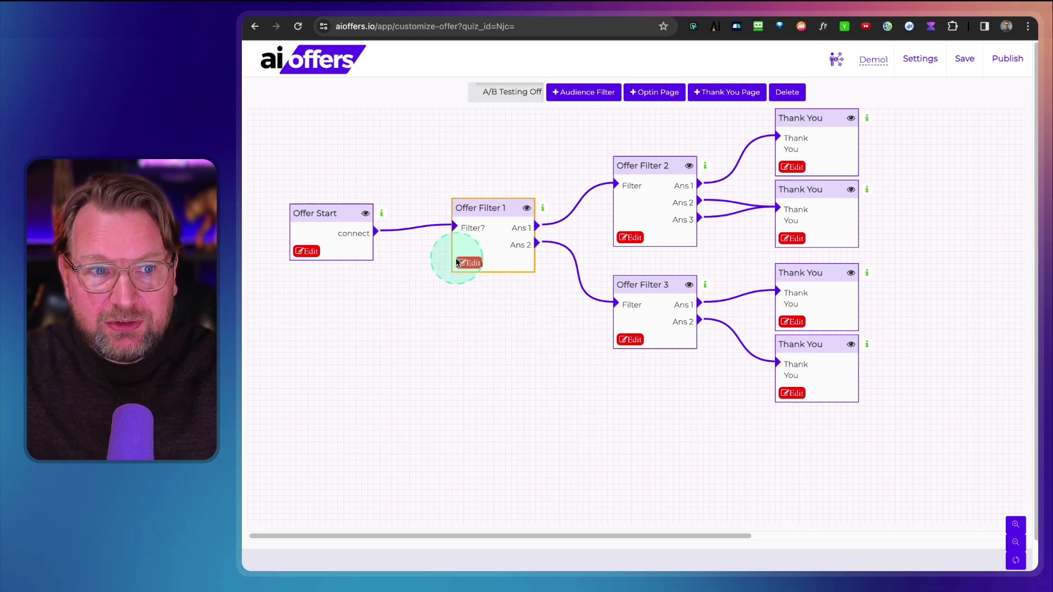
{"action": "left_click", "coordinate": [310, 254]}
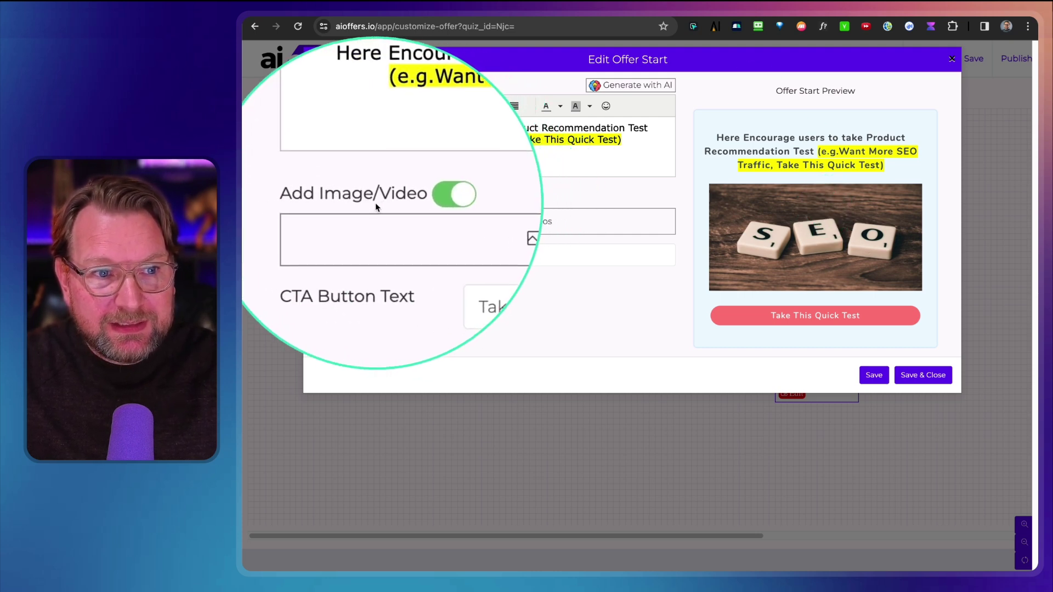
{"action": "left_click", "coordinate": [414, 198]}
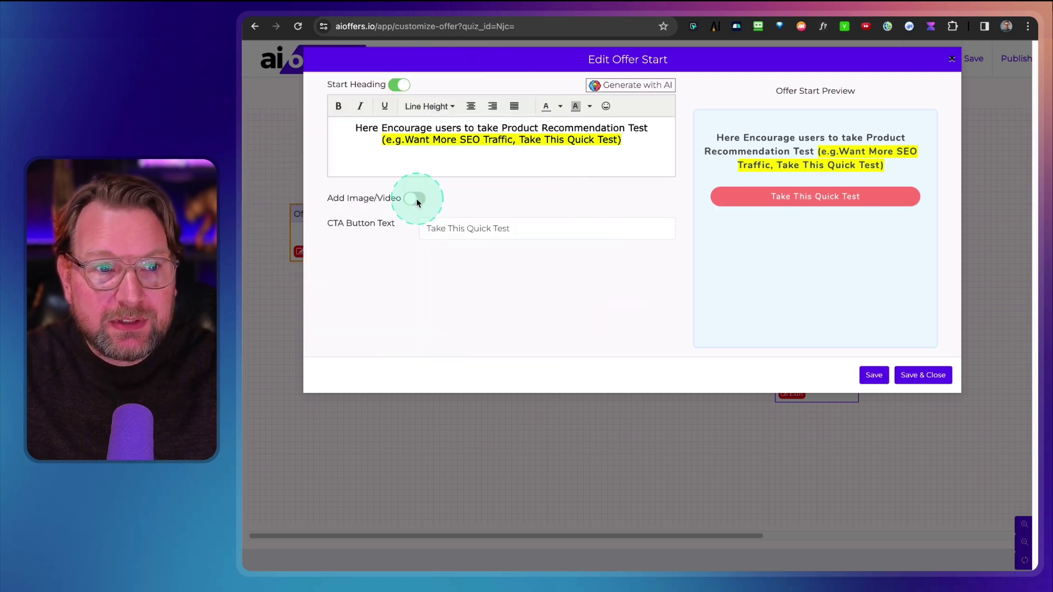
{"action": "left_click", "coordinate": [415, 199]}
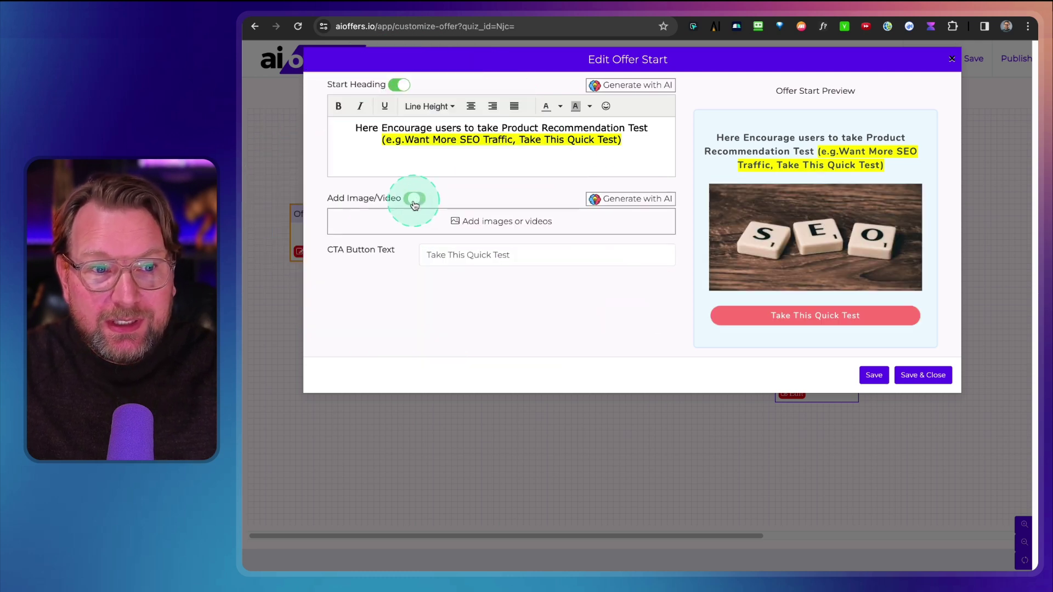
Open the start block's image and video library and search the Giphy GIFs for "seo".
{"action": "left_click", "coordinate": [487, 223]}
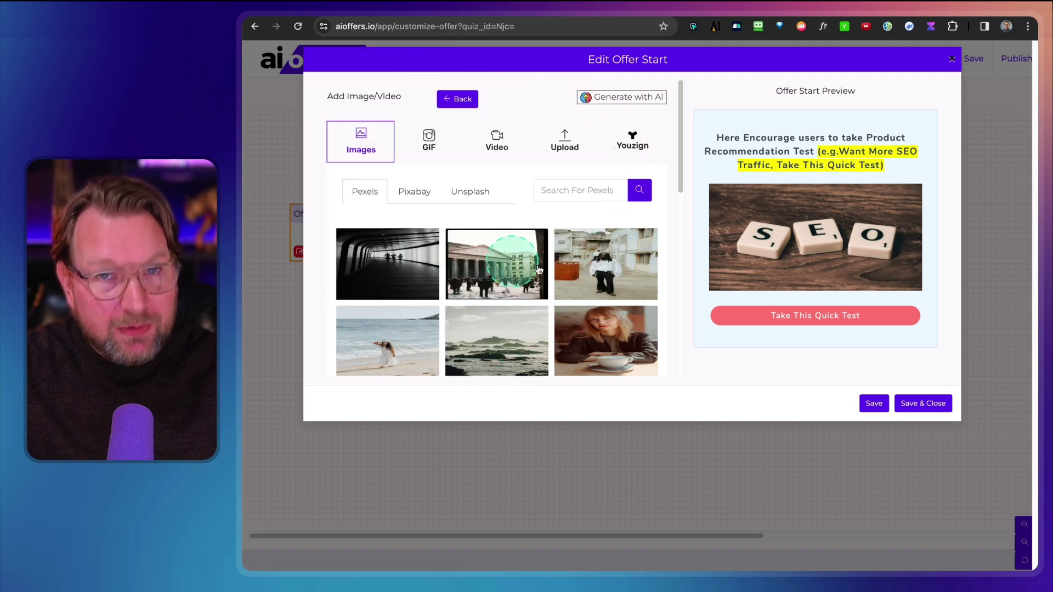
{"action": "left_click", "coordinate": [441, 147]}
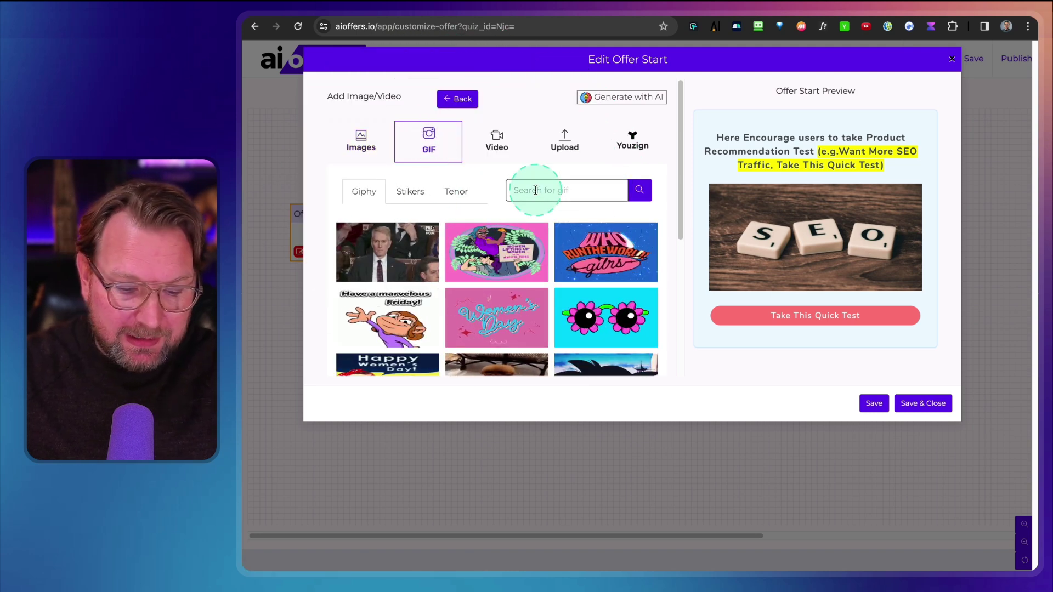
{"action": "left_click", "coordinate": [636, 191]}
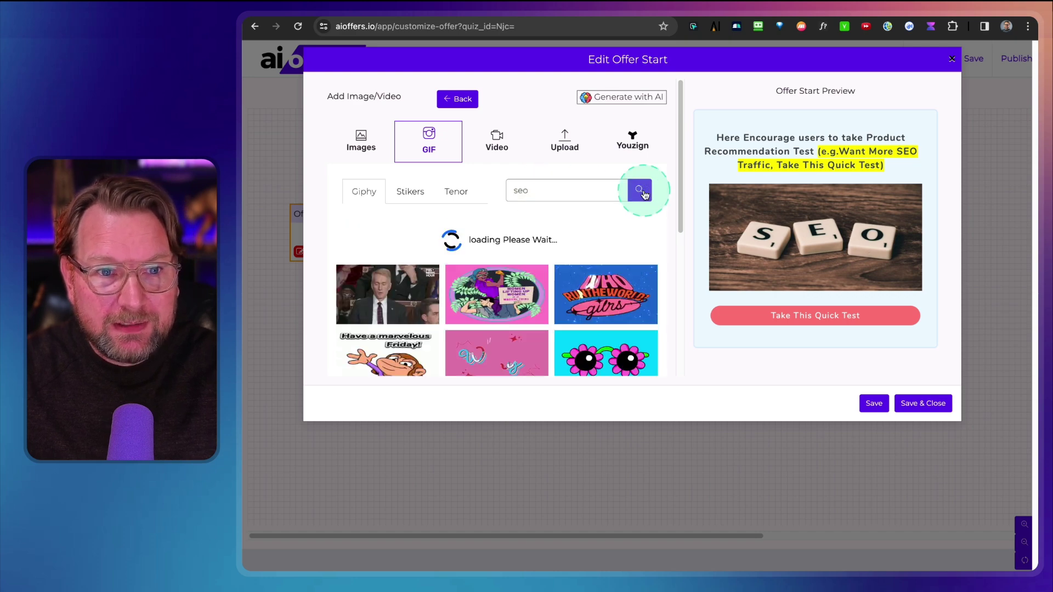
{"action": "scroll", "coordinate": [603, 281], "scroll_direction": "down", "scroll_amount": 5}
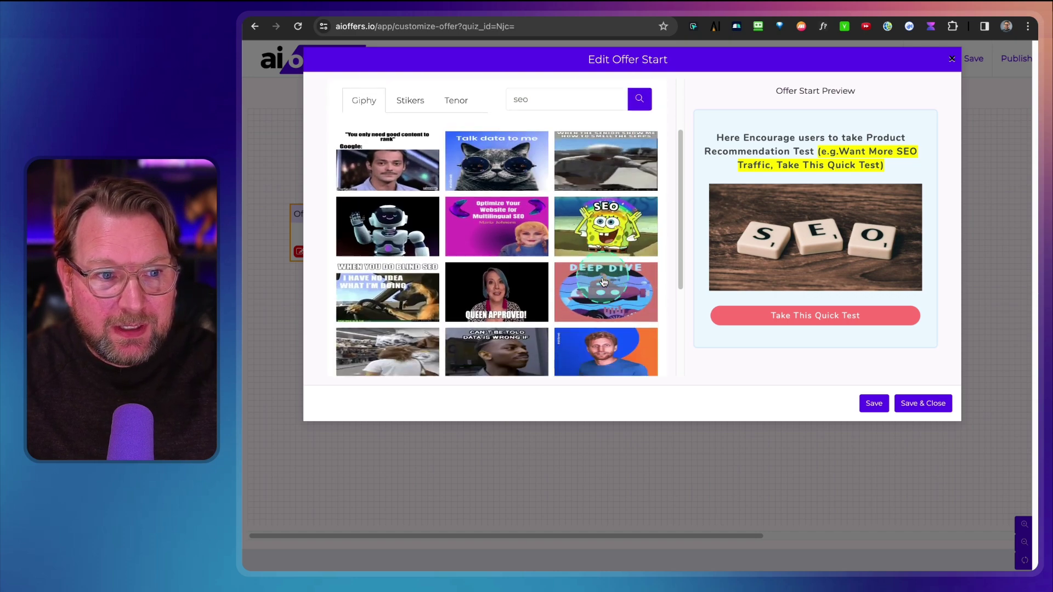
{"action": "scroll", "coordinate": [603, 281], "scroll_direction": "up", "scroll_amount": 1}
{"action": "scroll", "coordinate": [603, 281], "scroll_direction": "up", "scroll_amount": 5}
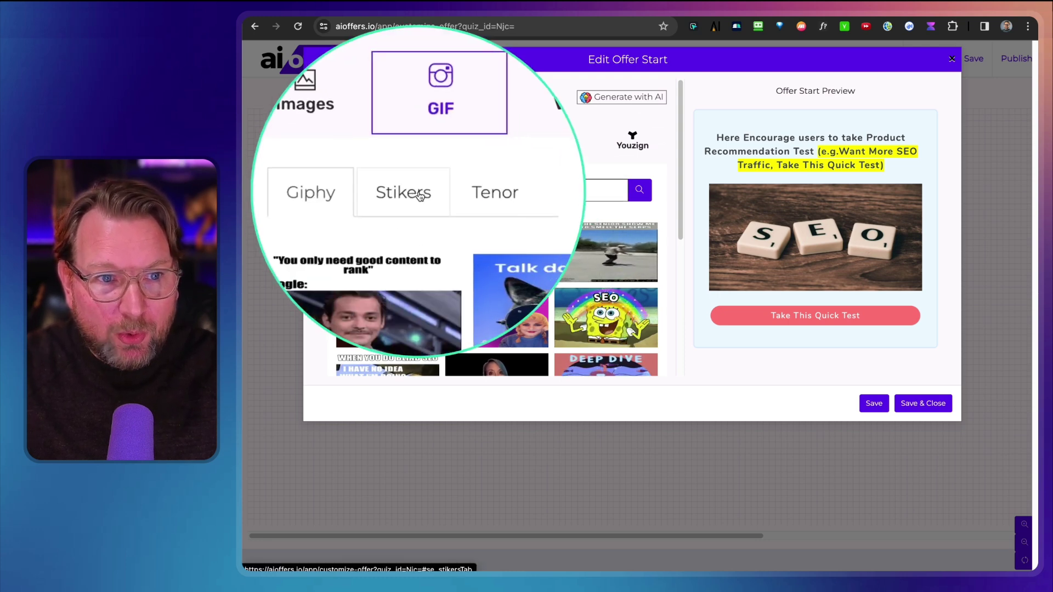
Examine the start block's other media options: video sources, file upload, the Youzign connection and Pexels stock images.
{"action": "left_click", "coordinate": [500, 141]}
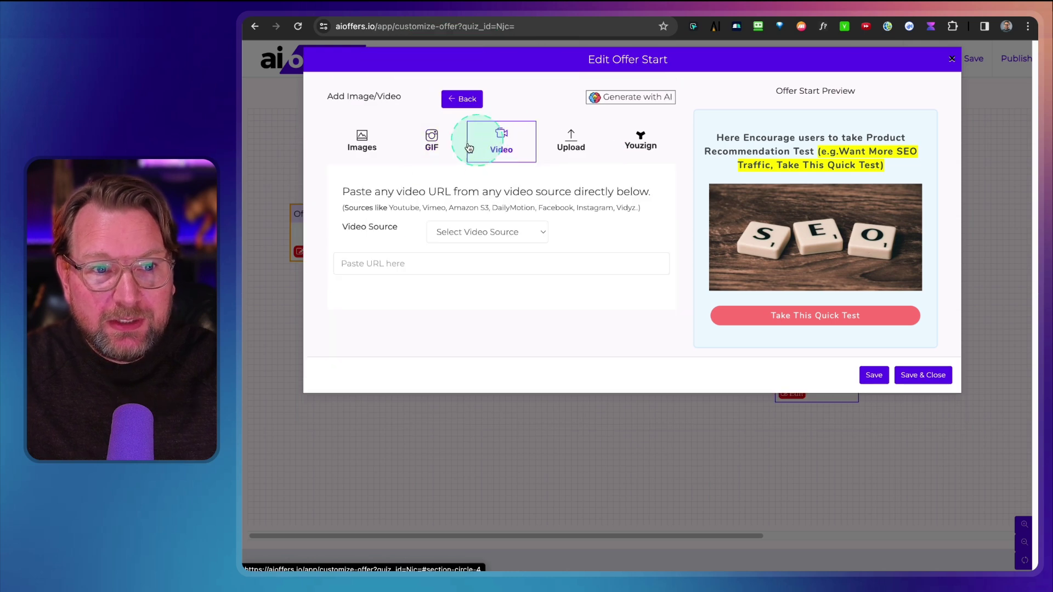
{"action": "left_click", "coordinate": [494, 230]}
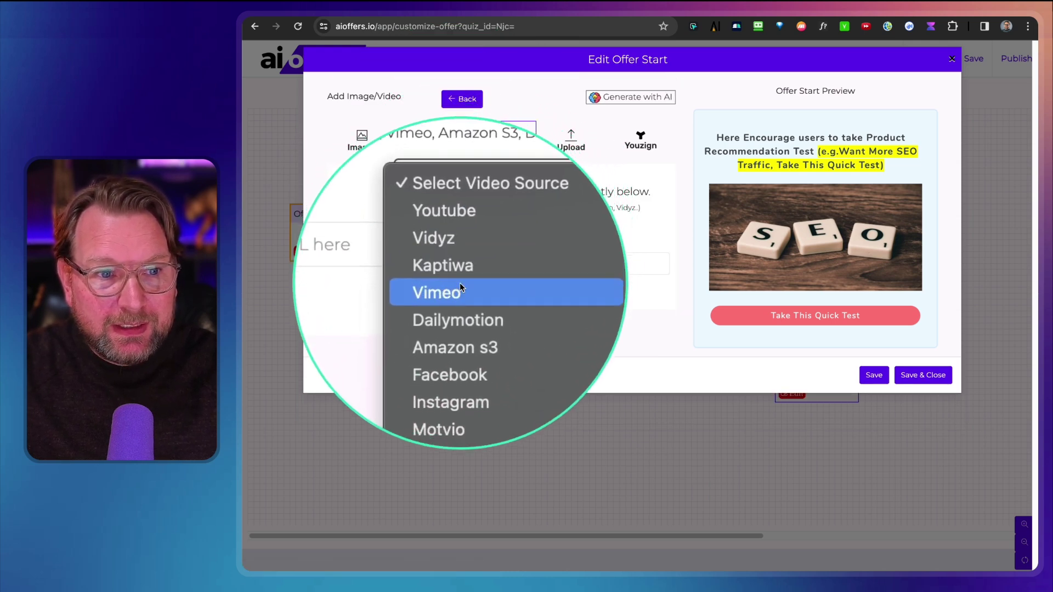
{"action": "left_click", "coordinate": [774, 249]}
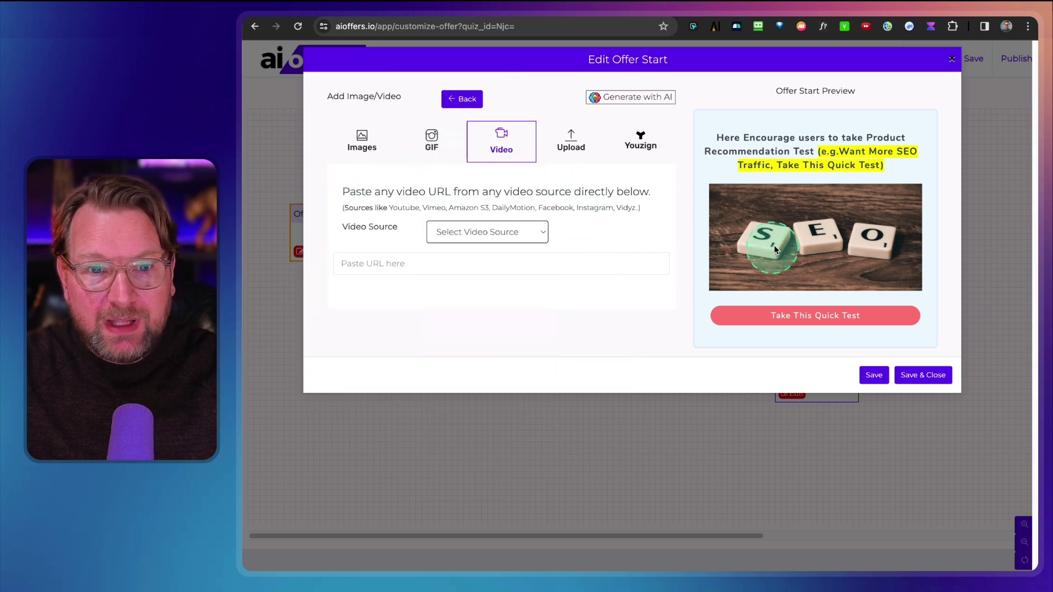
{"action": "left_click", "coordinate": [571, 198]}
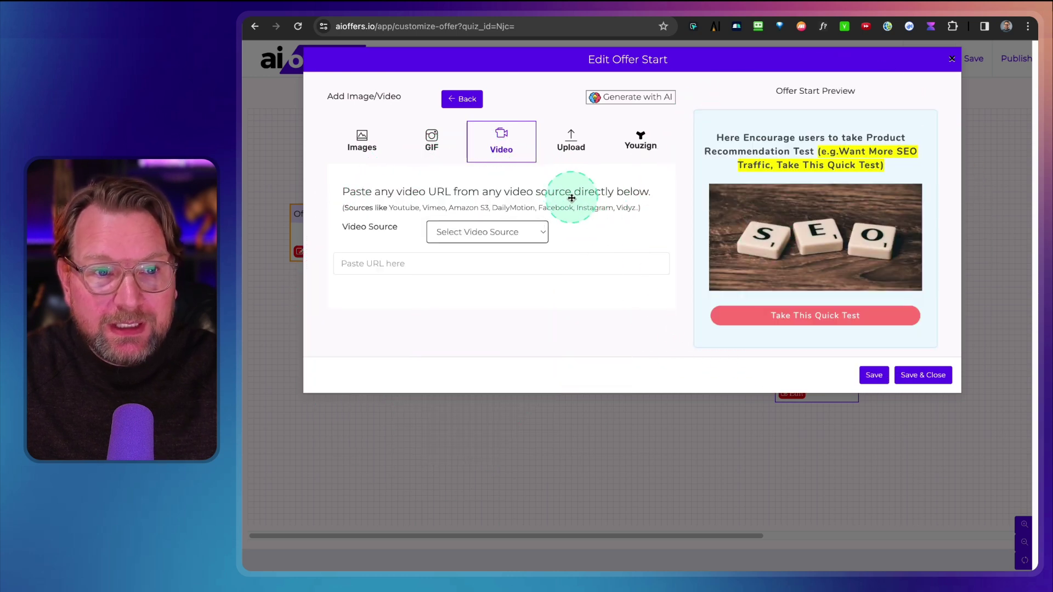
{"action": "left_click", "coordinate": [569, 144]}
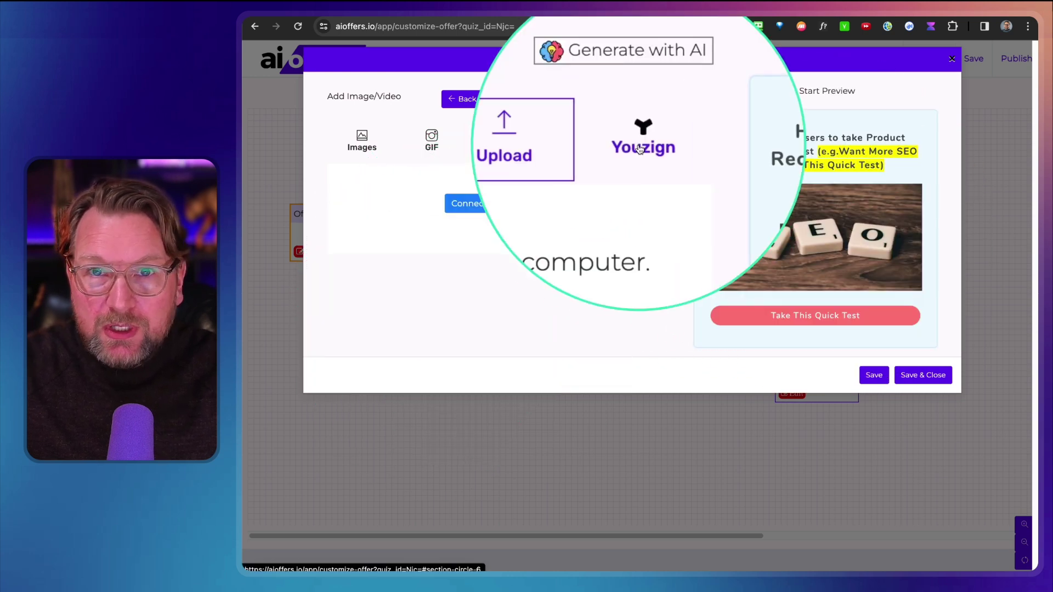
{"action": "left_click", "coordinate": [639, 147]}
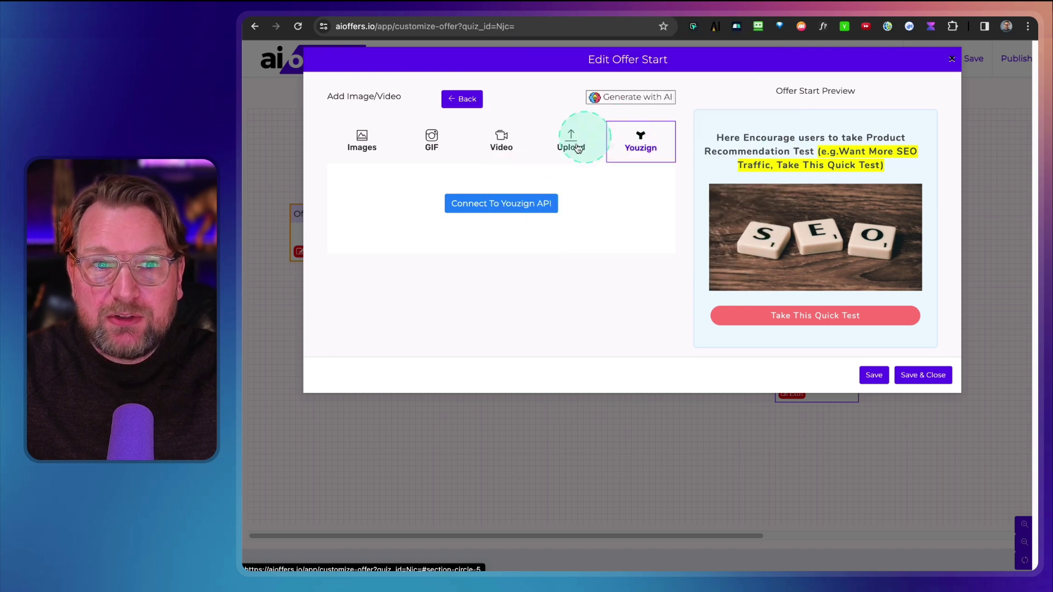
{"action": "left_click", "coordinate": [377, 156]}
{"action": "left_click", "coordinate": [568, 197]}
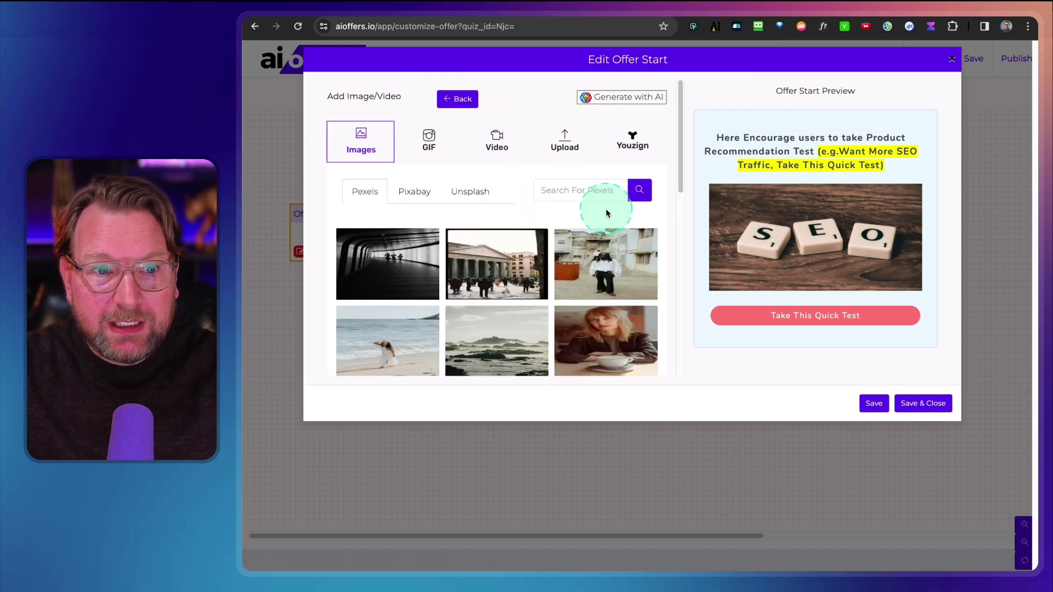
View the start heading's AI generation dialog with its API key field, close it, and save and close the Offer Start block.
{"action": "left_click", "coordinate": [454, 100]}
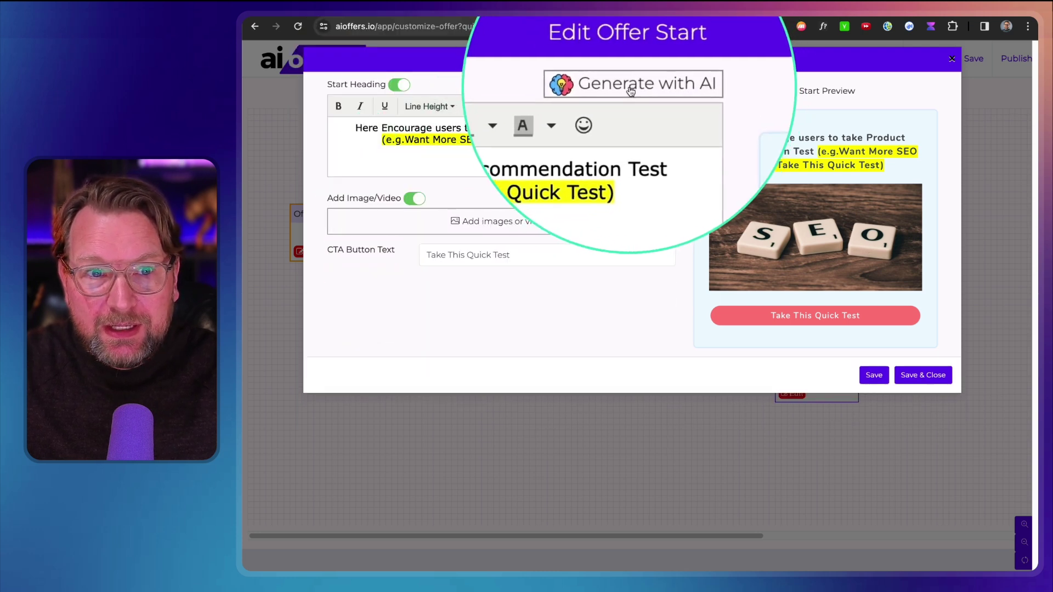
{"action": "left_click", "coordinate": [629, 88]}
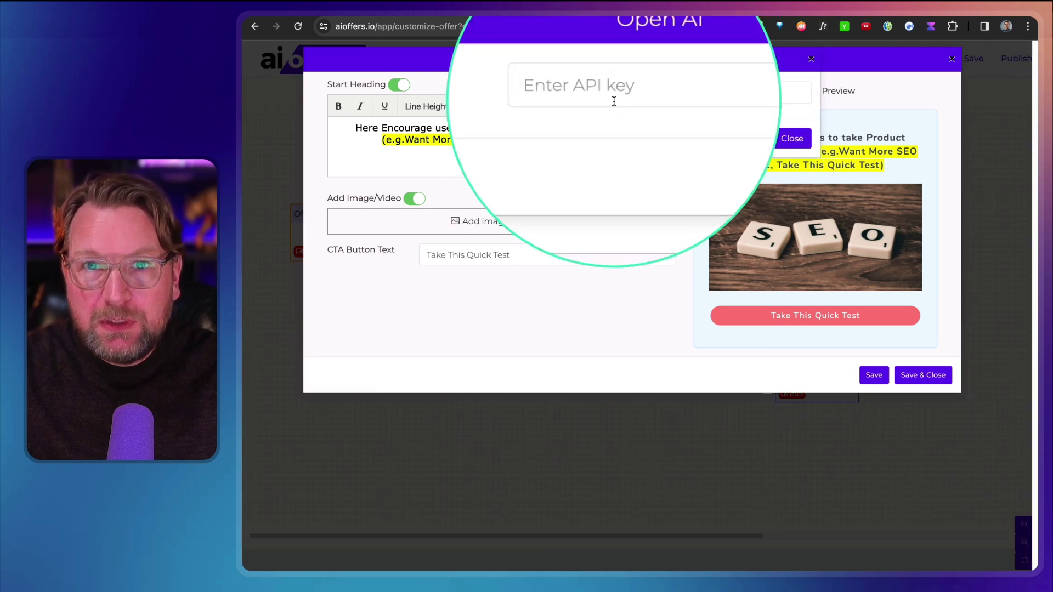
{"action": "left_click", "coordinate": [606, 99]}
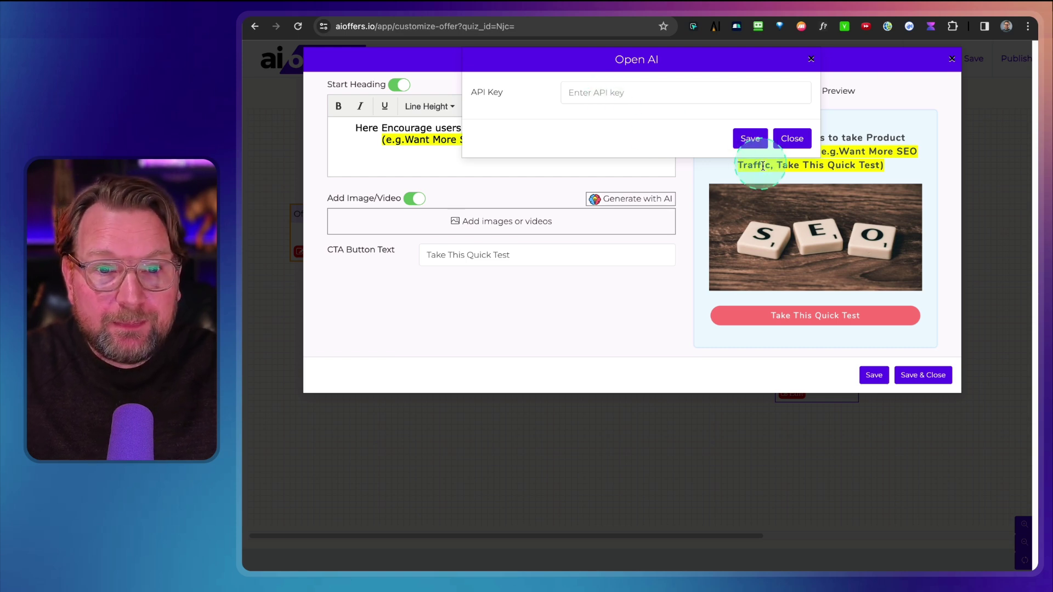
{"action": "left_click", "coordinate": [795, 139]}
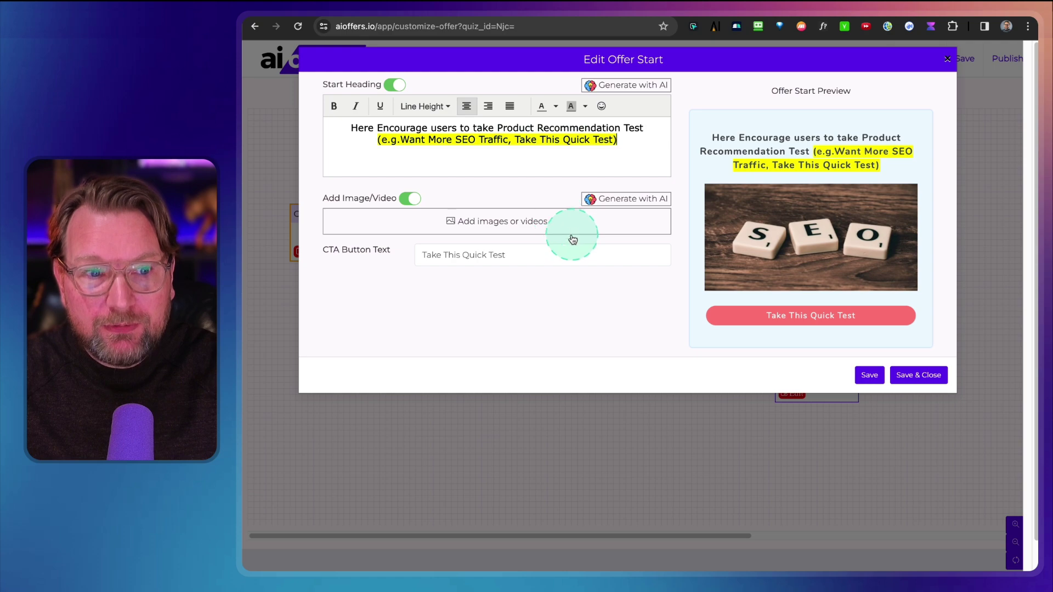
{"action": "left_click", "coordinate": [563, 256]}
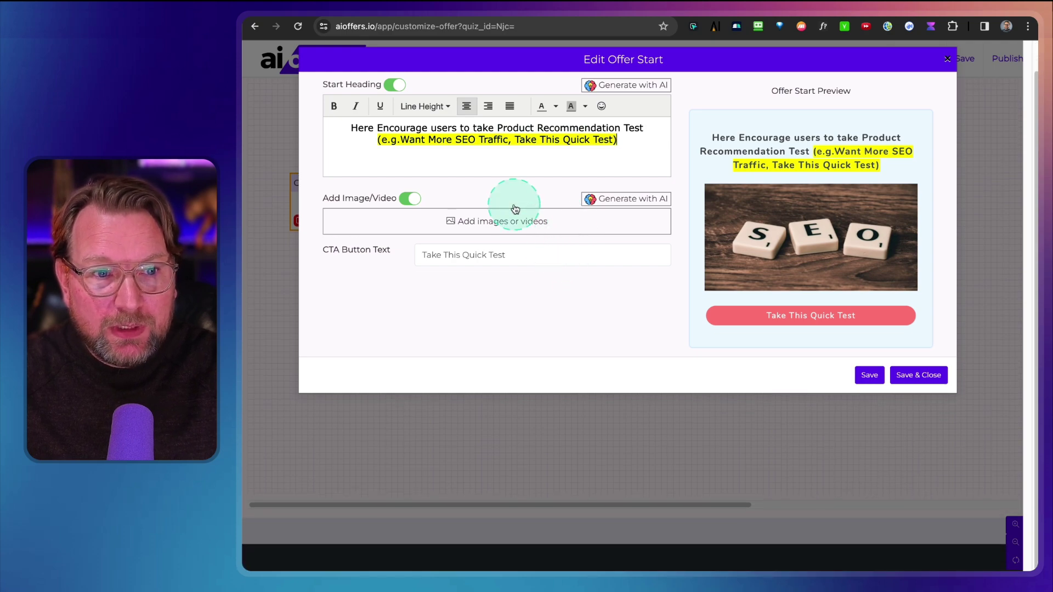
{"action": "left_click", "coordinate": [915, 376]}
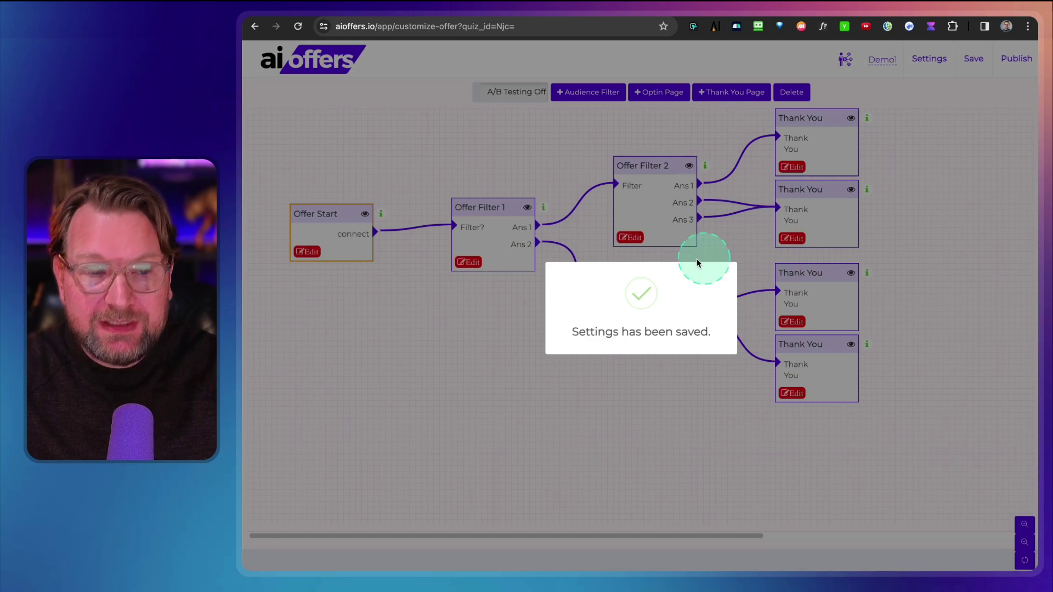
Open Offer Filter 1 for editing, expand its answers, and switch answer images on and off again.
{"action": "left_click", "coordinate": [481, 227]}
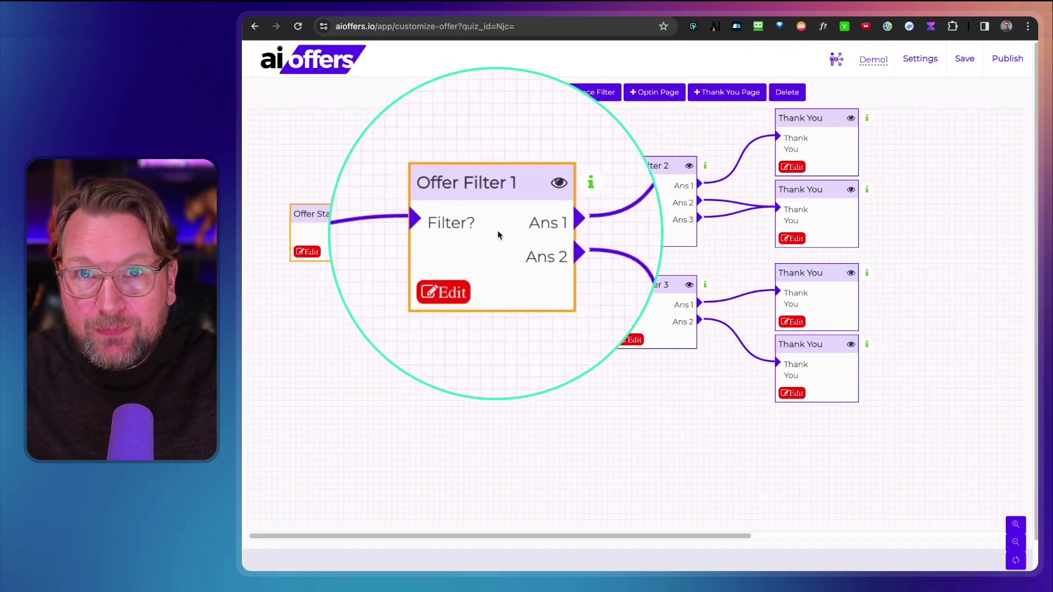
{"action": "left_click", "coordinate": [469, 261]}
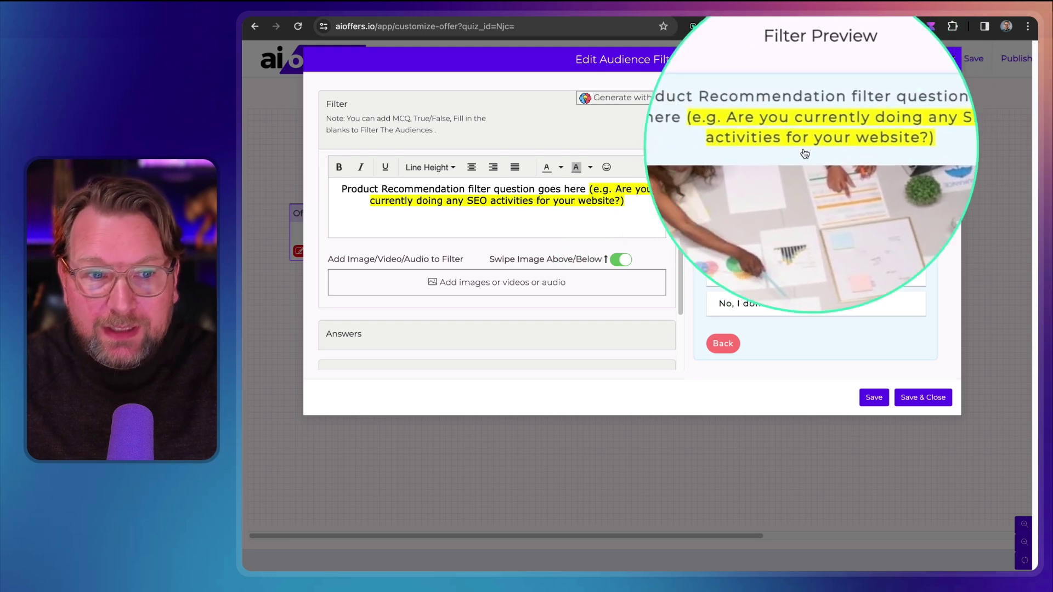
{"action": "scroll", "coordinate": [544, 329], "scroll_direction": "down", "scroll_amount": 2}
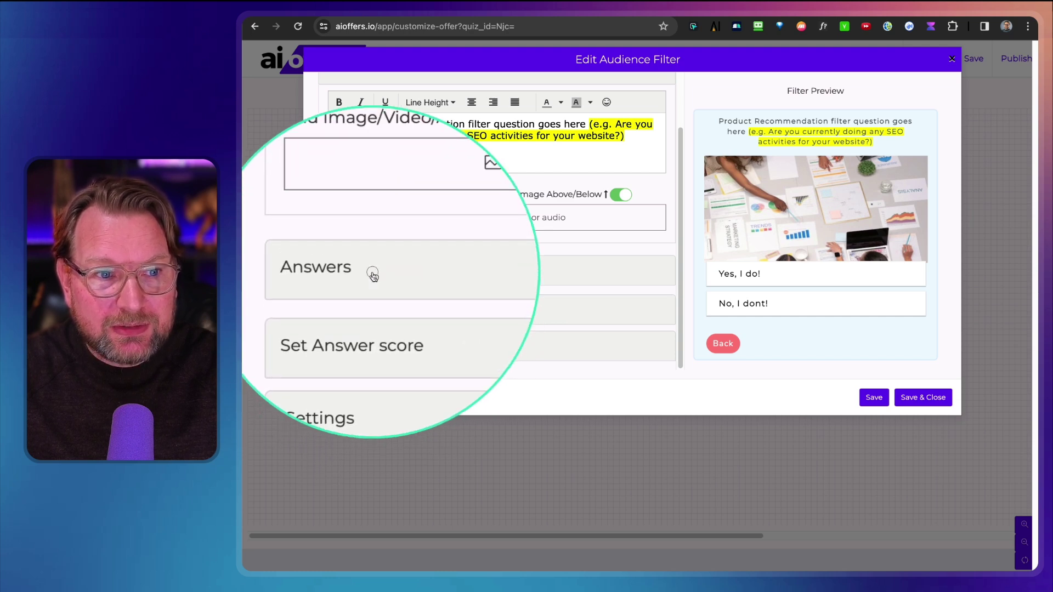
{"action": "left_click", "coordinate": [369, 272]}
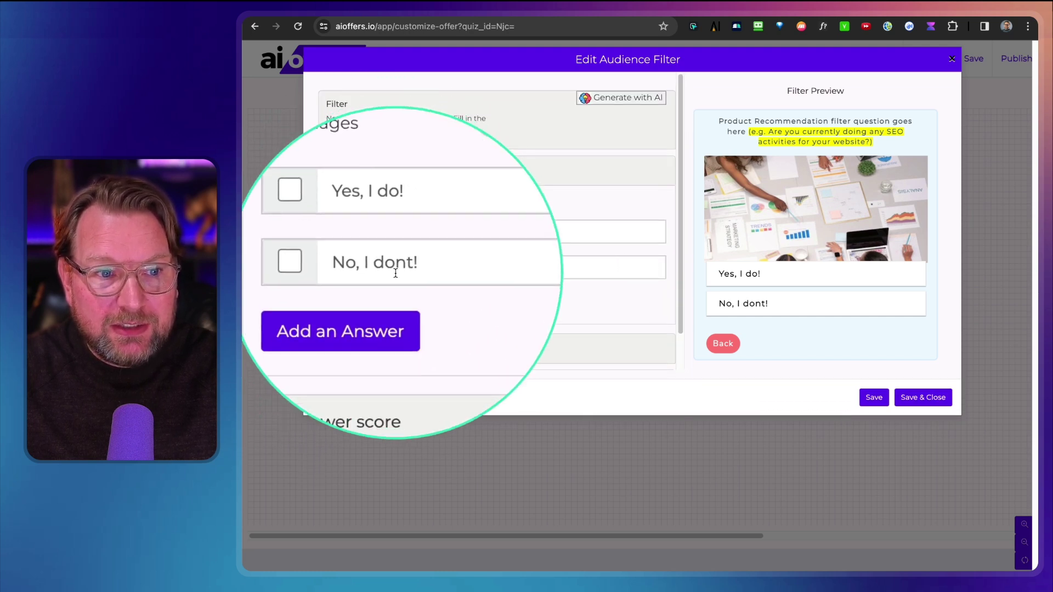
{"action": "left_click", "coordinate": [494, 301]}
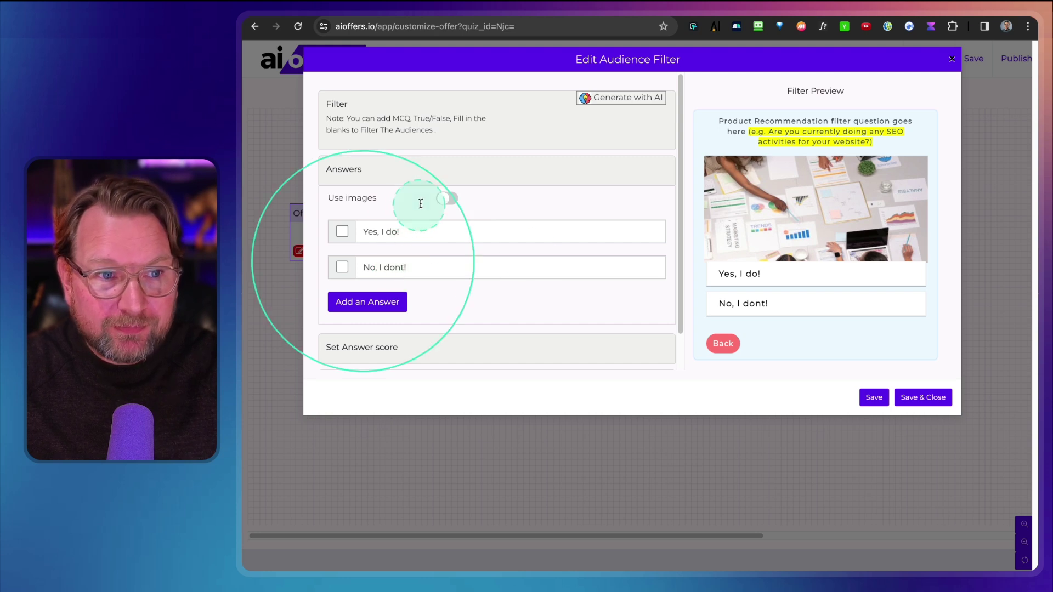
{"action": "left_click", "coordinate": [447, 199]}
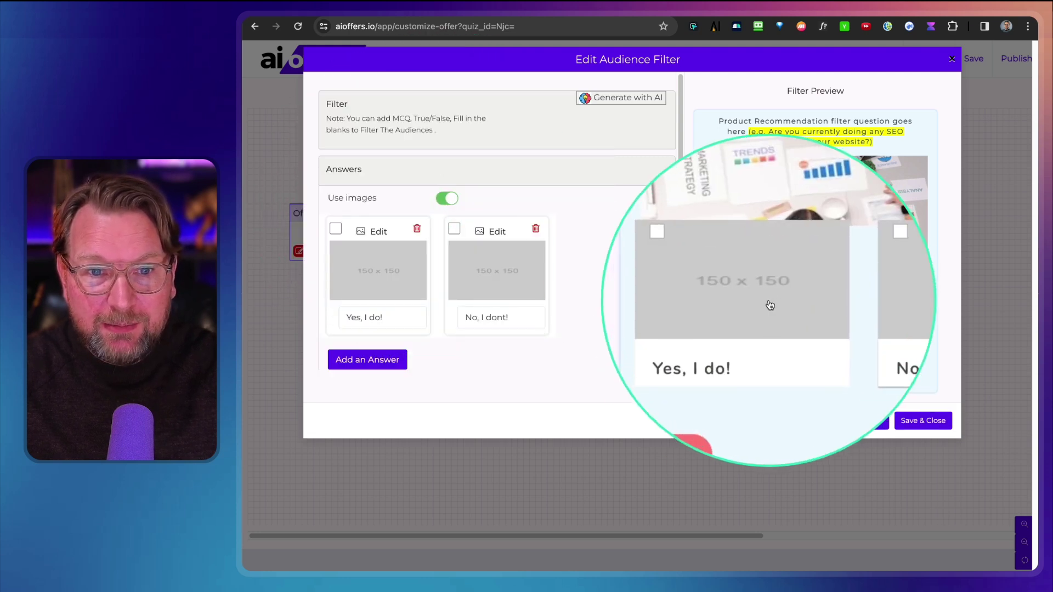
{"action": "left_click", "coordinate": [447, 200]}
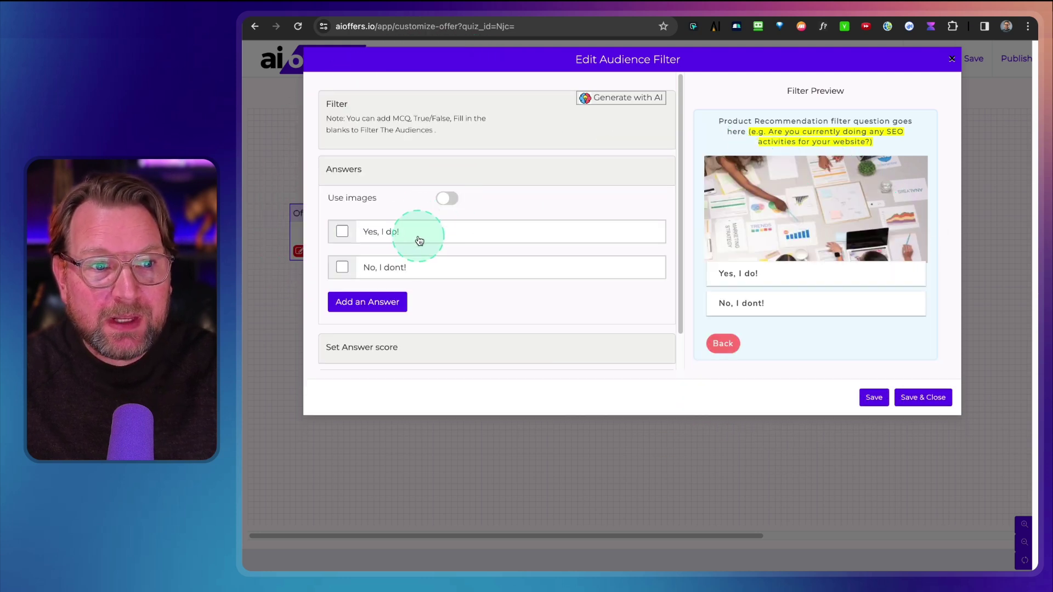
Add a third answer, "A little", to the Offer Filter 1 question.
{"action": "left_click", "coordinate": [366, 302]}
{"action": "left_click", "coordinate": [387, 303]}
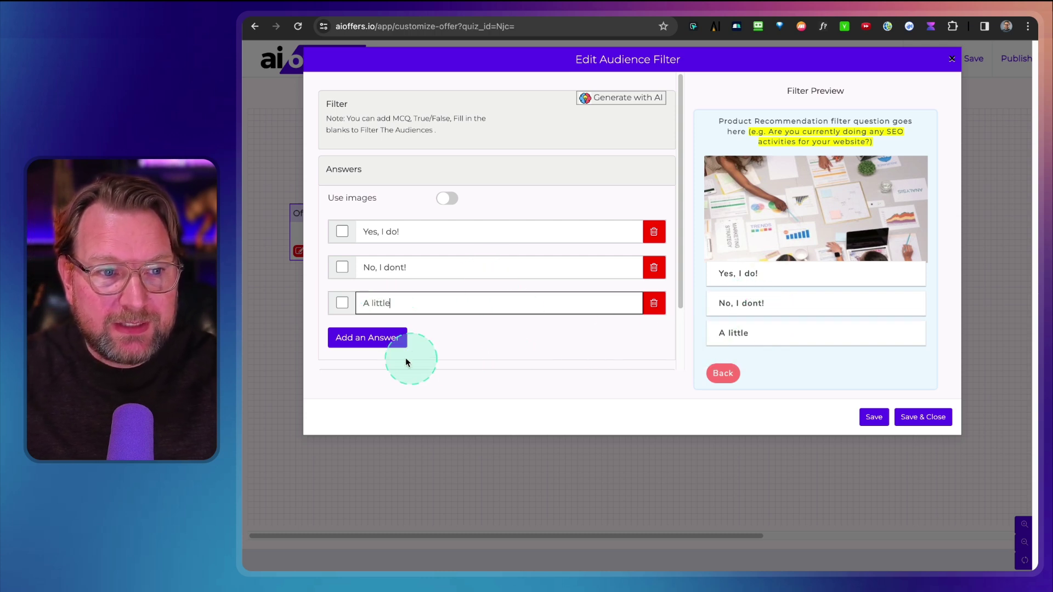
Review the filter's answer scores and its timer and skippable settings, switching the timer on and off again.
{"action": "scroll", "coordinate": [587, 285], "scroll_direction": "down", "scroll_amount": 2}
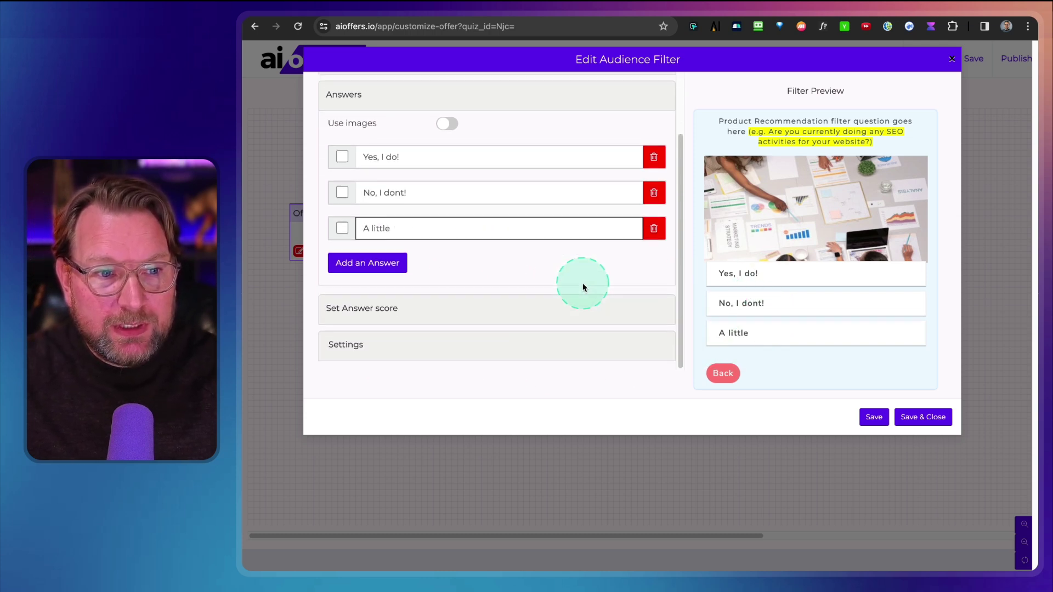
{"action": "left_click", "coordinate": [357, 310]}
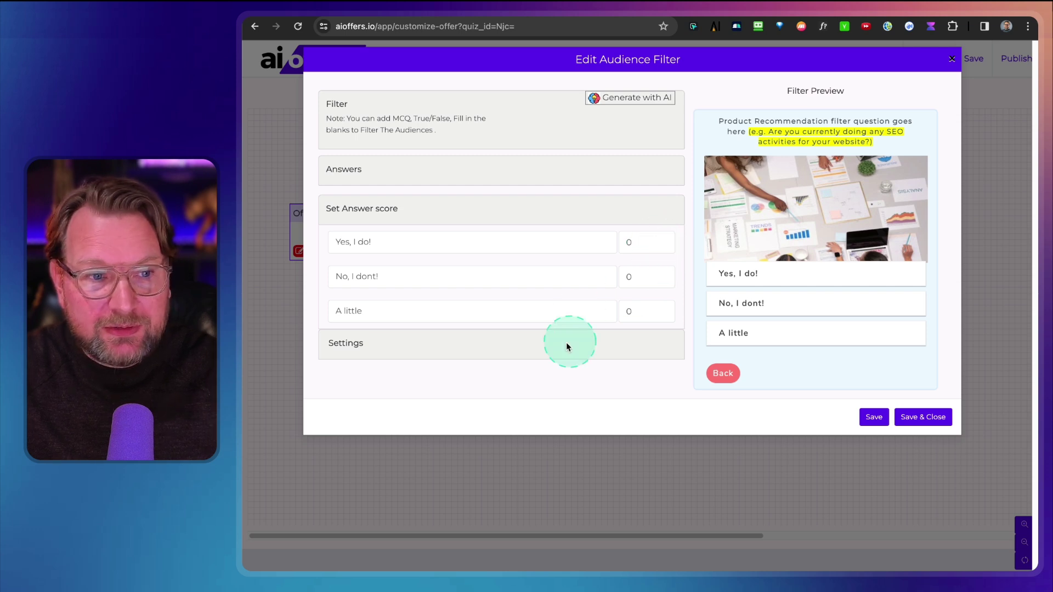
{"action": "left_click", "coordinate": [378, 344]}
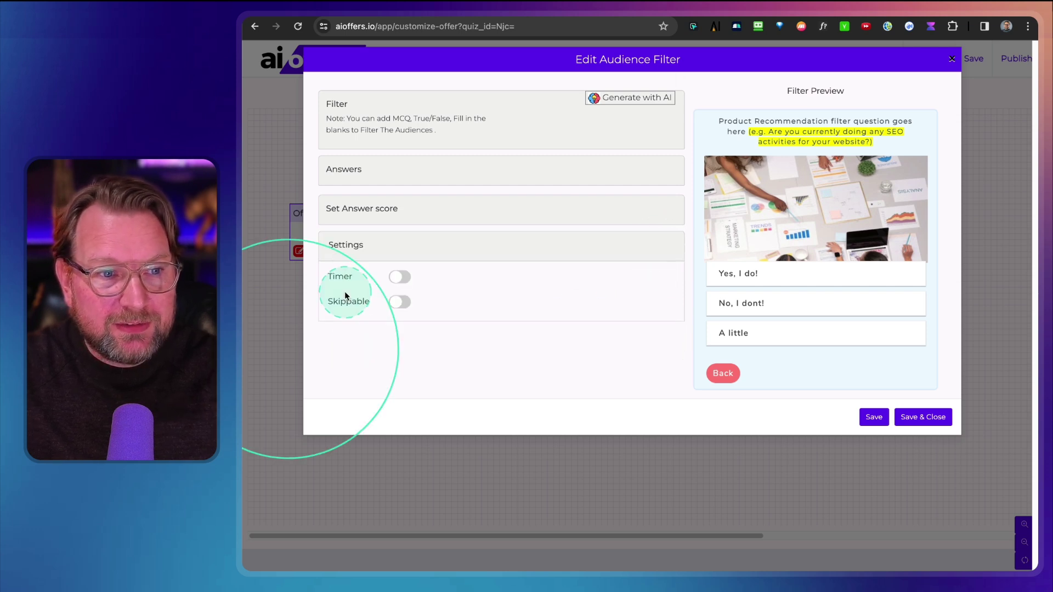
{"action": "left_click", "coordinate": [399, 276]}
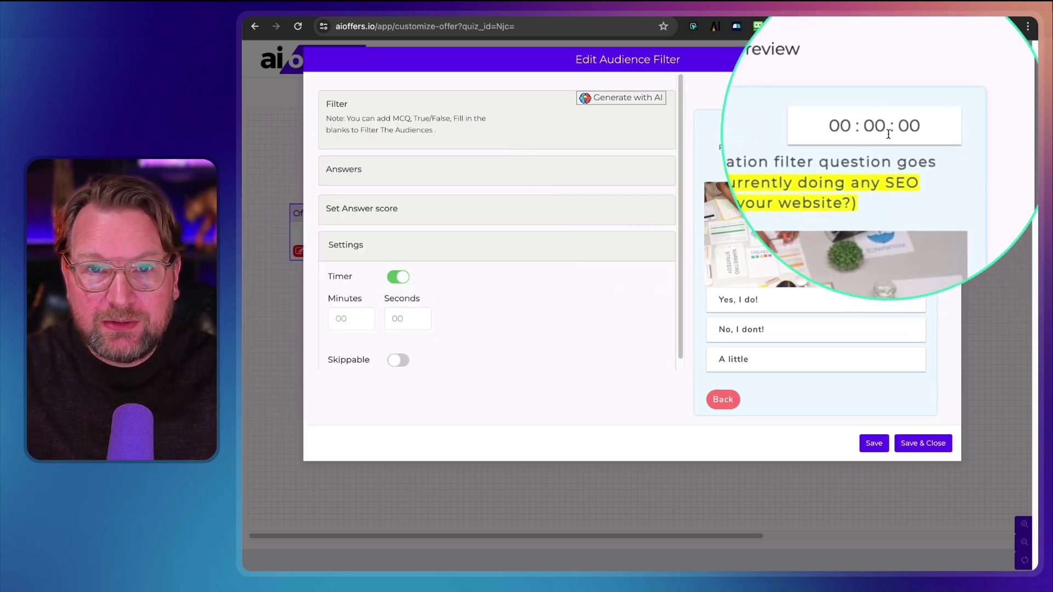
{"action": "left_click", "coordinate": [397, 280]}
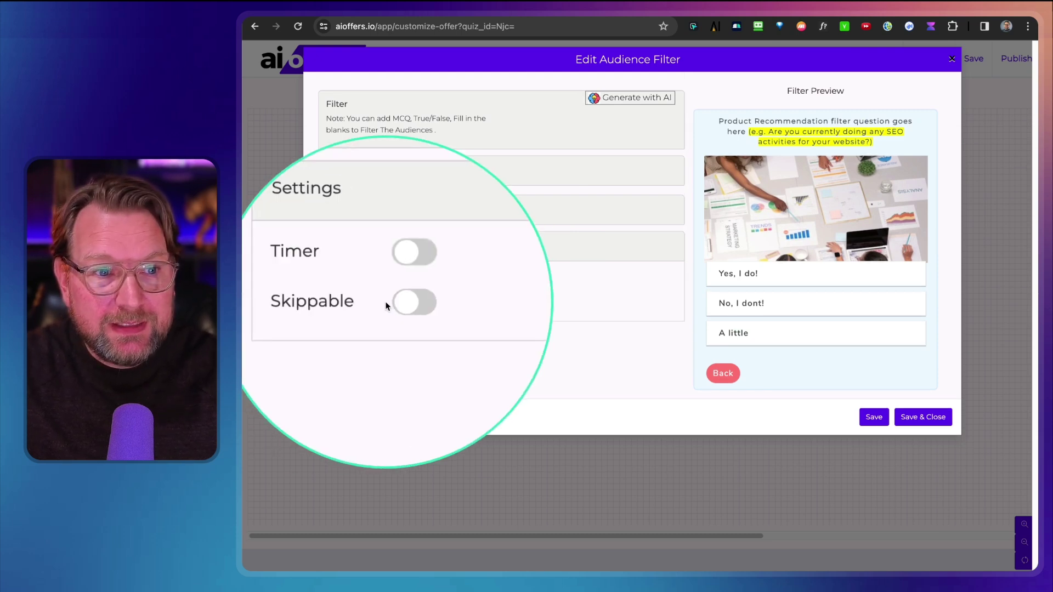
Switch the skippable option of Offer Filter 1 on and off again, and save and close the filter.
{"action": "left_click", "coordinate": [401, 303]}
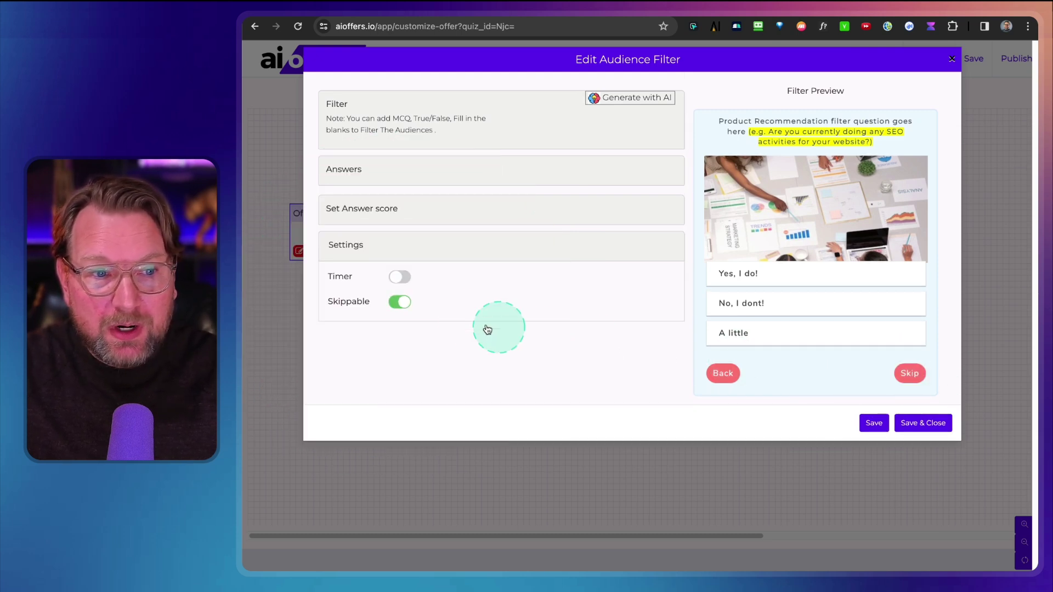
{"action": "left_click", "coordinate": [399, 303]}
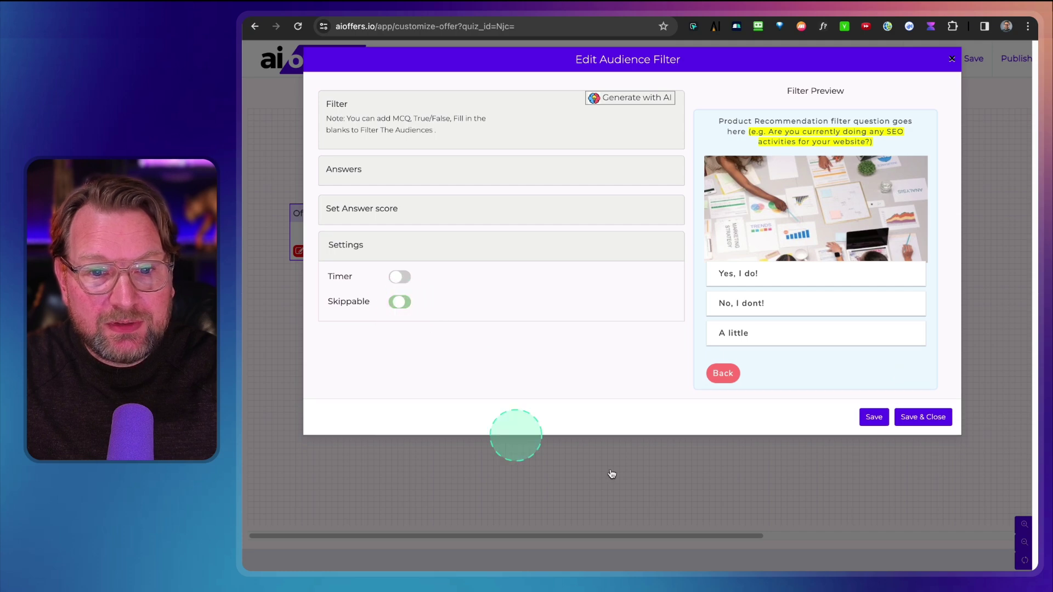
{"action": "left_click", "coordinate": [931, 417]}
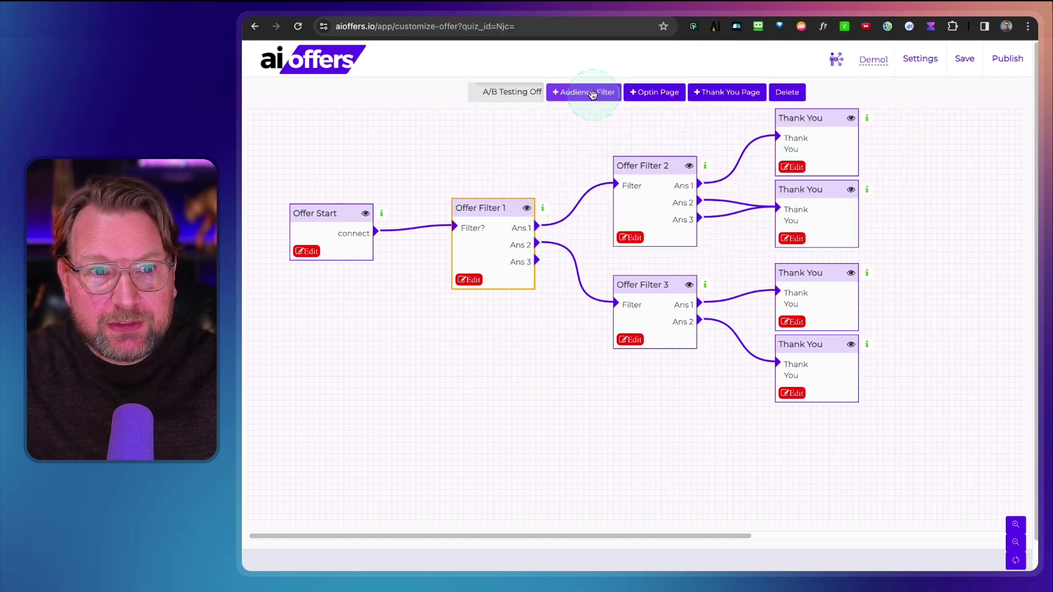
Add a fourth audience filter below Offer Filter 3 and connect answer 3 of Offer Filter 1 to it.
{"action": "left_click", "coordinate": [859, 319]}
{"action": "left_click_drag", "start_coordinate": [890, 312], "coordinate": [654, 382]}
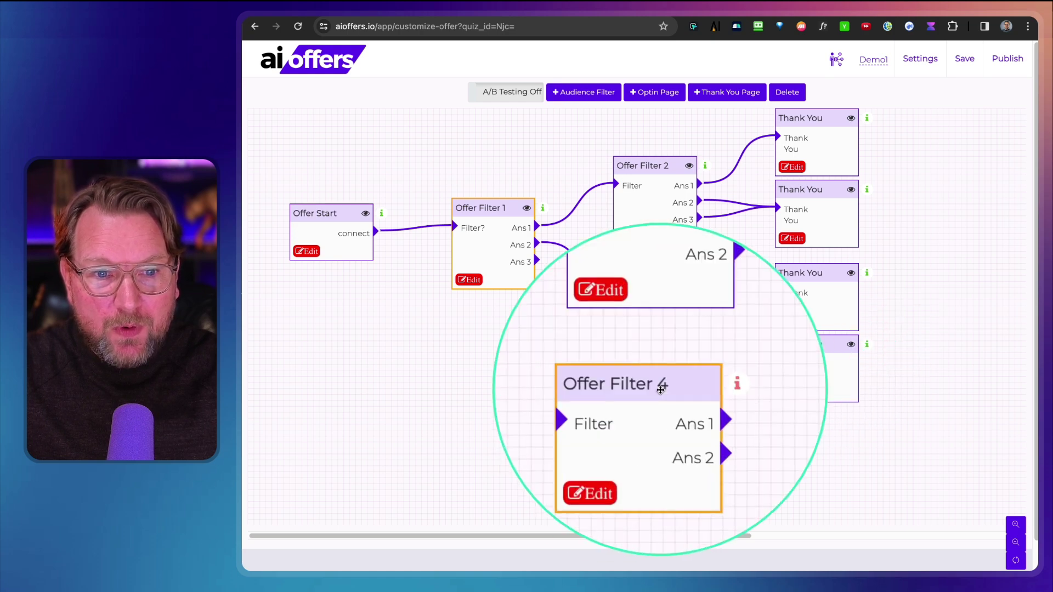
{"action": "left_click", "coordinate": [691, 223]}
{"action": "left_click", "coordinate": [681, 299]}
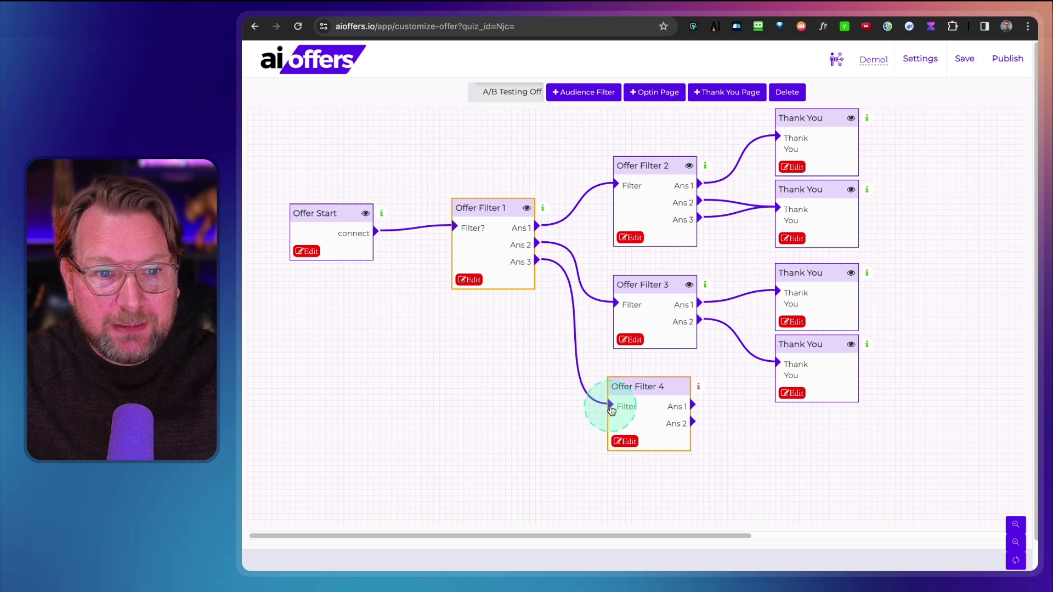
{"action": "left_click", "coordinate": [554, 276]}
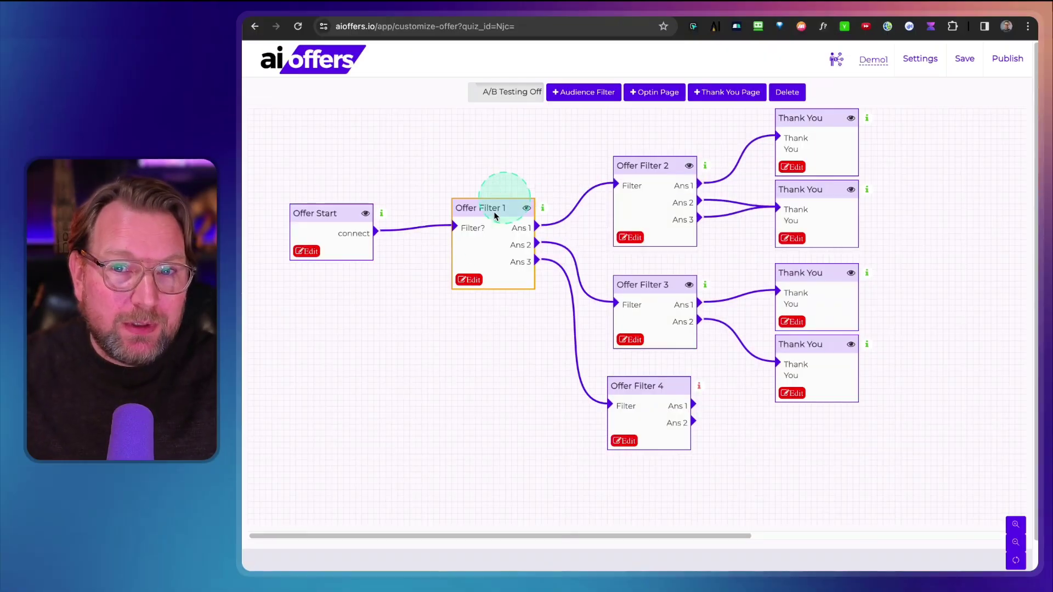
{"action": "left_click", "coordinate": [612, 294]}
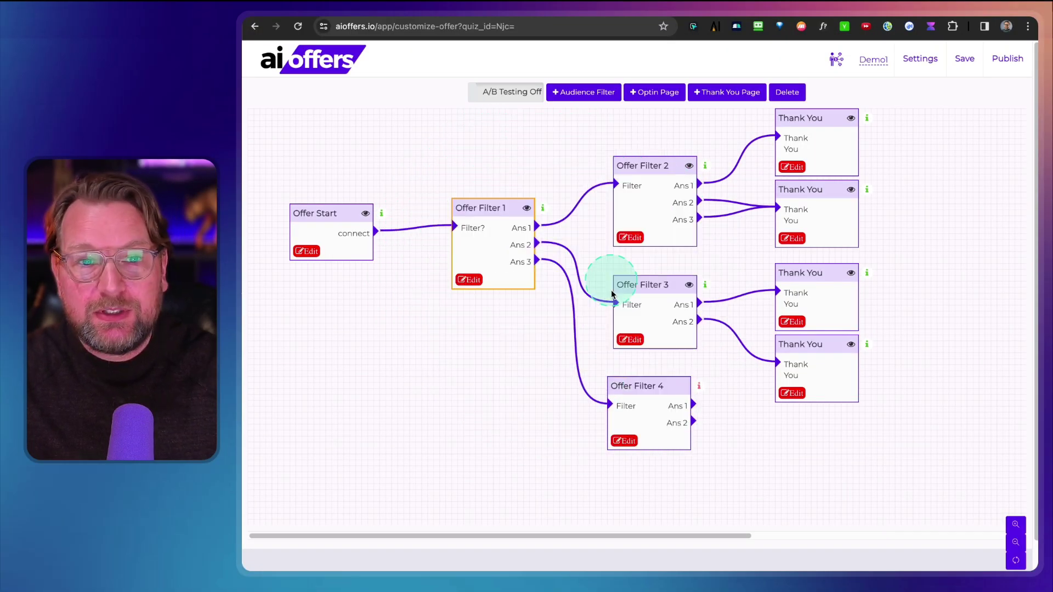
Review the question, answers and settings of Offer Filter 2, and close it without saving.
{"action": "left_click", "coordinate": [634, 240]}
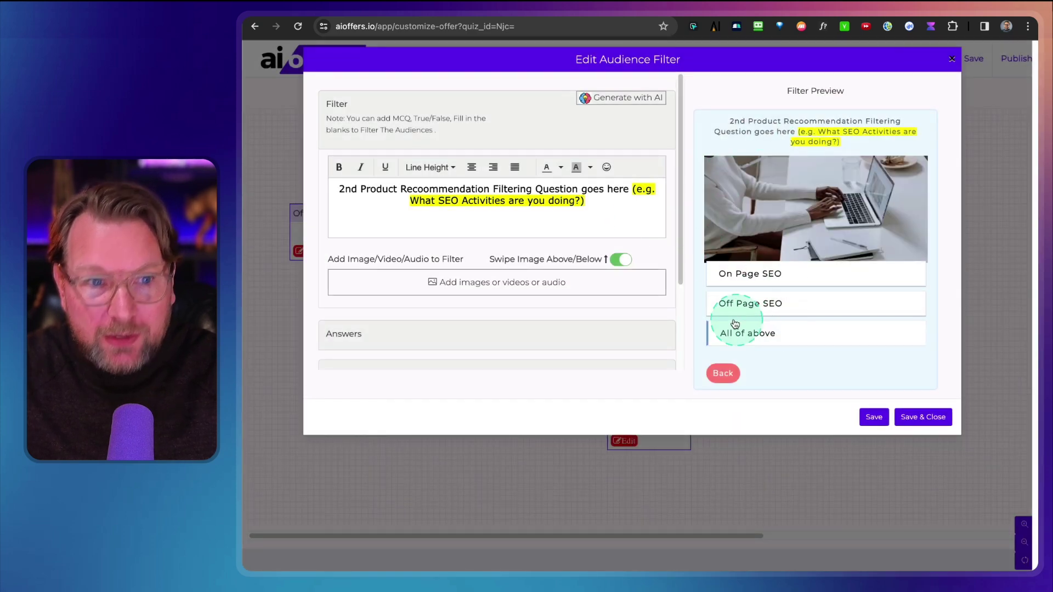
{"action": "scroll", "coordinate": [573, 331], "scroll_direction": "down", "scroll_amount": 3}
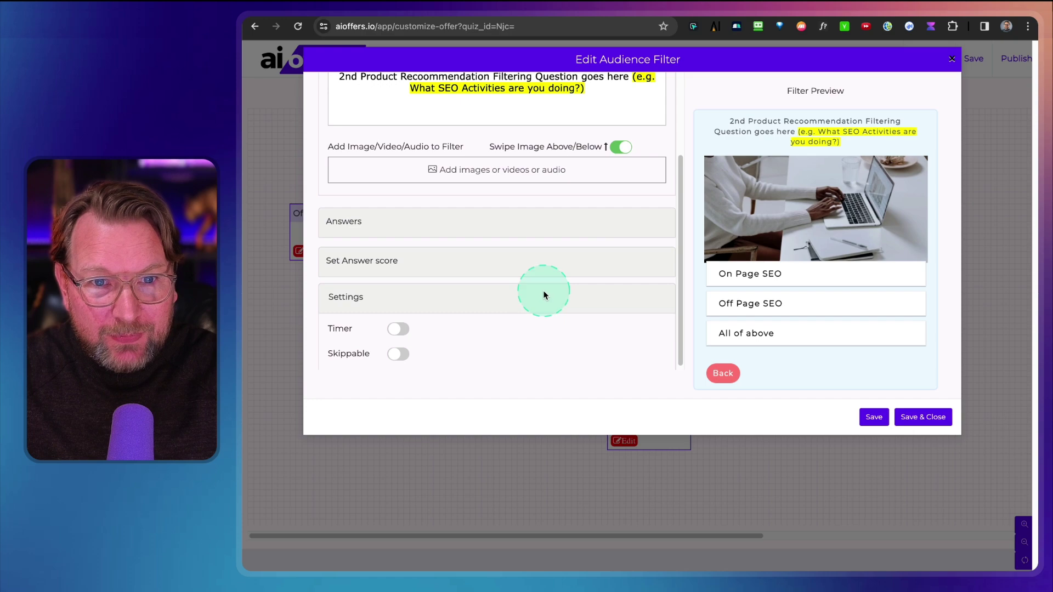
{"action": "scroll", "coordinate": [543, 295], "scroll_direction": "up", "scroll_amount": 3}
{"action": "left_click", "coordinate": [952, 59]}
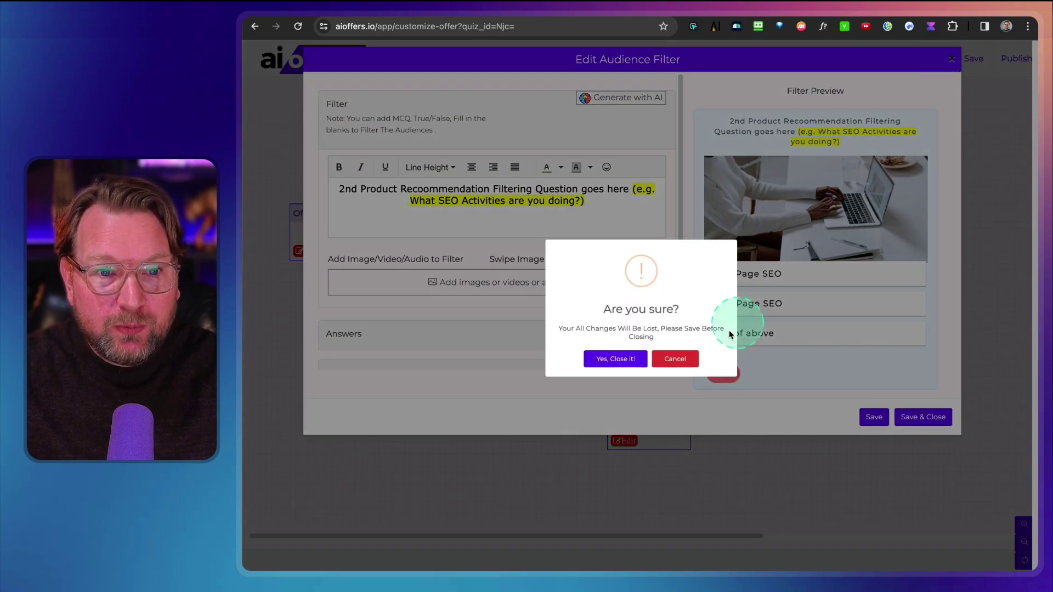
{"action": "left_click", "coordinate": [616, 359]}
{"action": "left_click", "coordinate": [719, 205]}
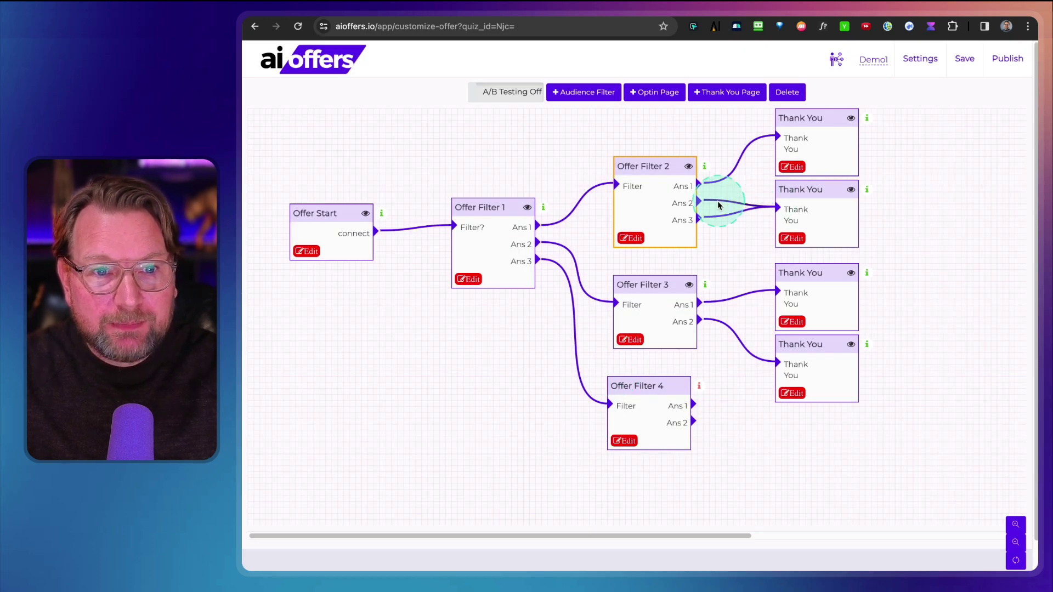
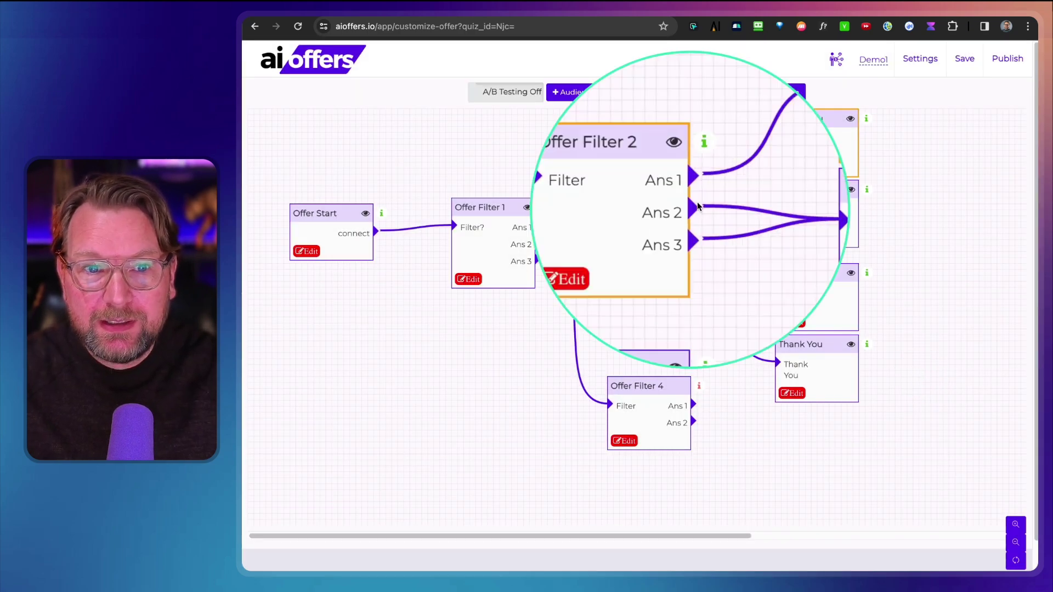
Review the Thank You page linked to answers 2 and 3 of Offer Filter 2, and save and close it.
{"action": "left_click", "coordinate": [790, 240]}
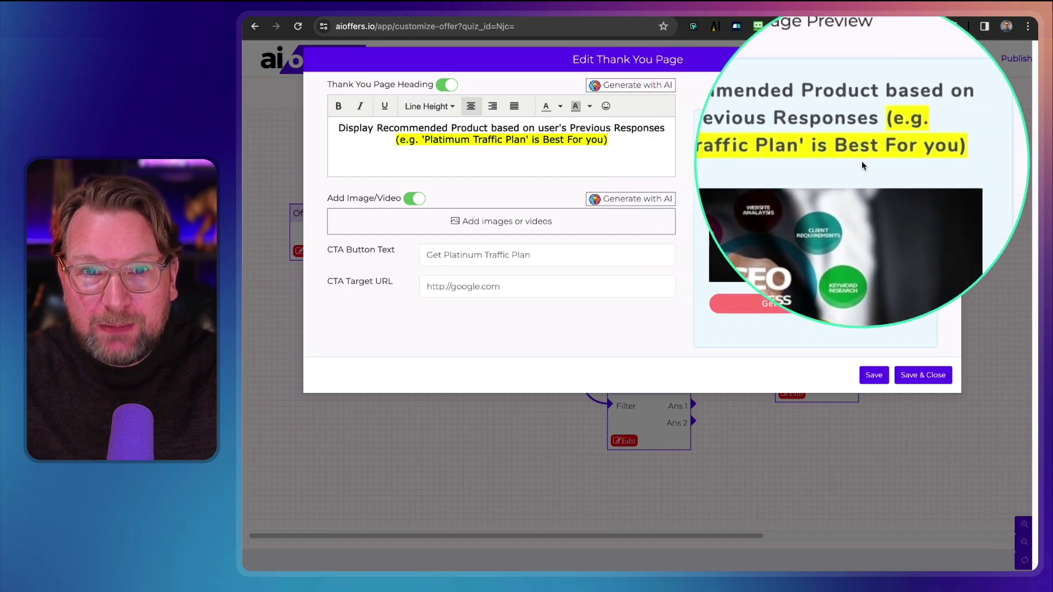
{"action": "left_click", "coordinate": [884, 353]}
{"action": "left_click", "coordinate": [917, 373]}
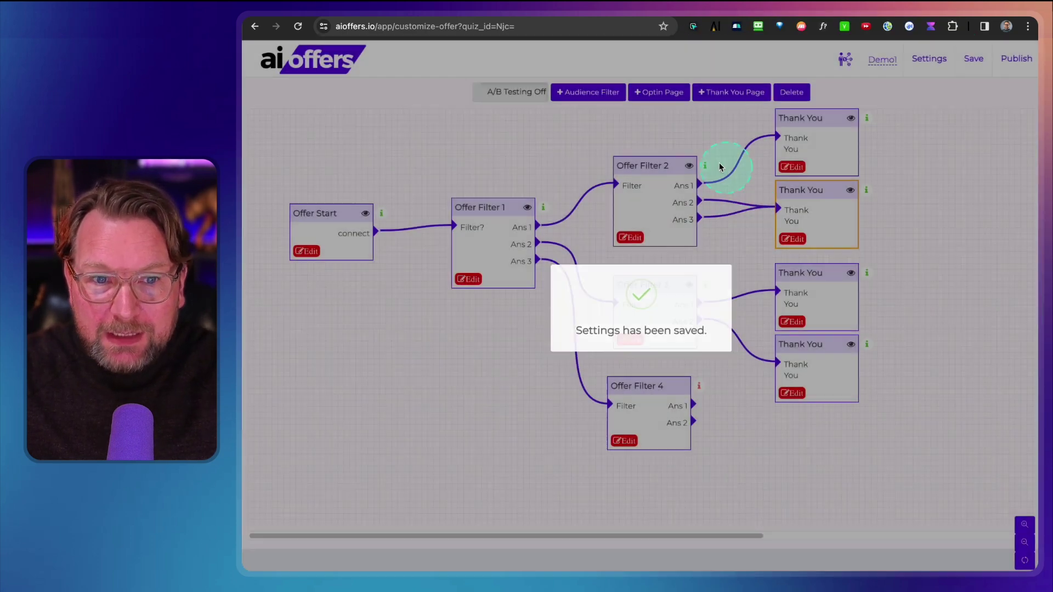
{"action": "left_click", "coordinate": [687, 229]}
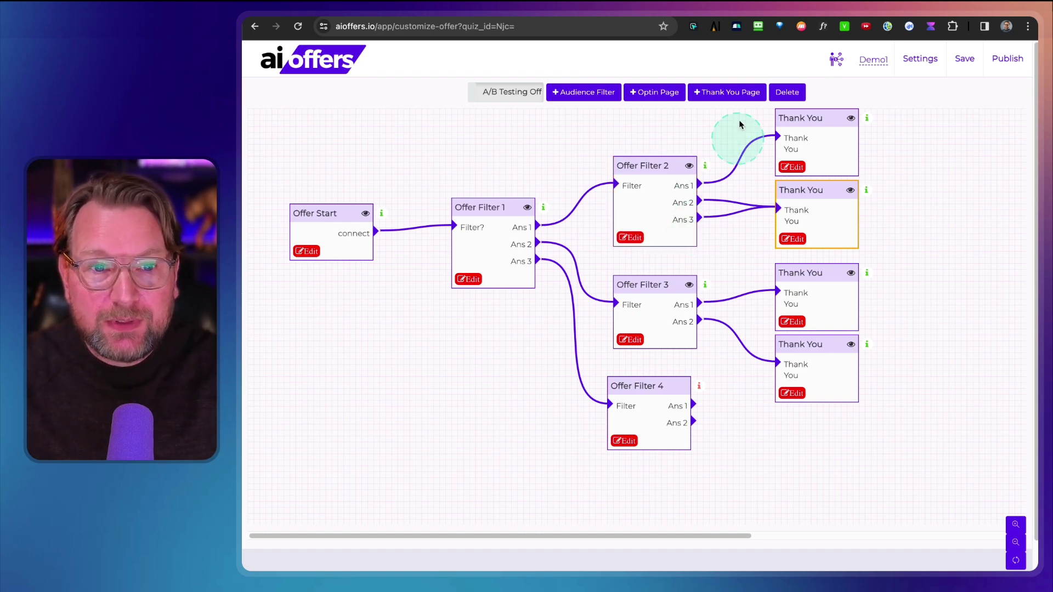
{"action": "left_click", "coordinate": [674, 291]}
{"action": "left_click", "coordinate": [631, 123]}
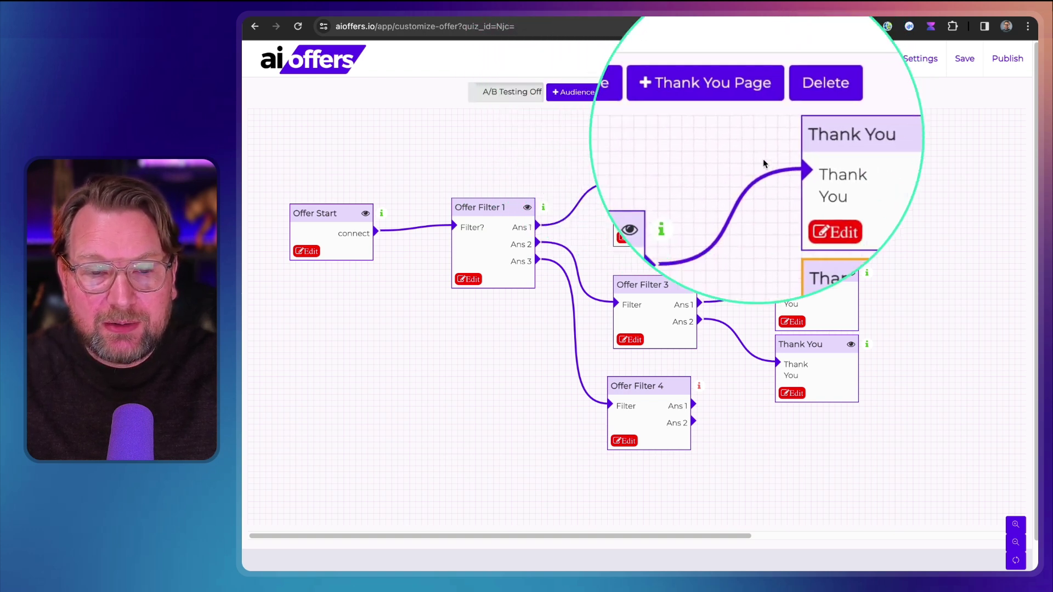
{"action": "left_click", "coordinate": [769, 363]}
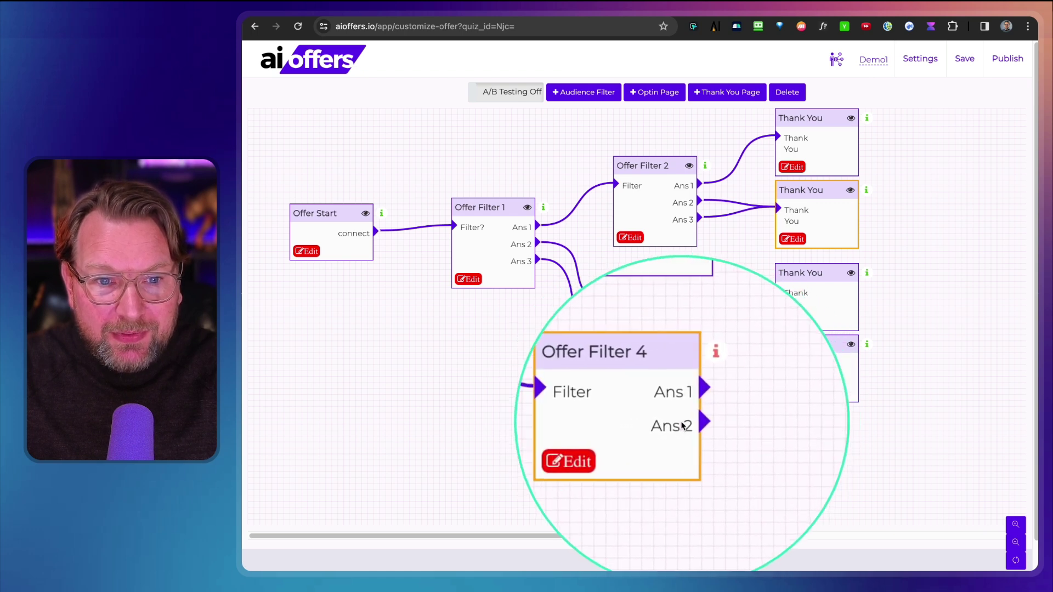
Add a Thank You page below the existing ones and connect answer 1 of Offer Filter 4 to it.
{"action": "left_click", "coordinate": [742, 91]}
{"action": "left_click", "coordinate": [908, 307]}
{"action": "left_click_drag", "start_coordinate": [907, 307], "coordinate": [829, 438]}
{"action": "left_click", "coordinate": [693, 404]}
{"action": "left_click_drag", "start_coordinate": [693, 404], "coordinate": [794, 458]}
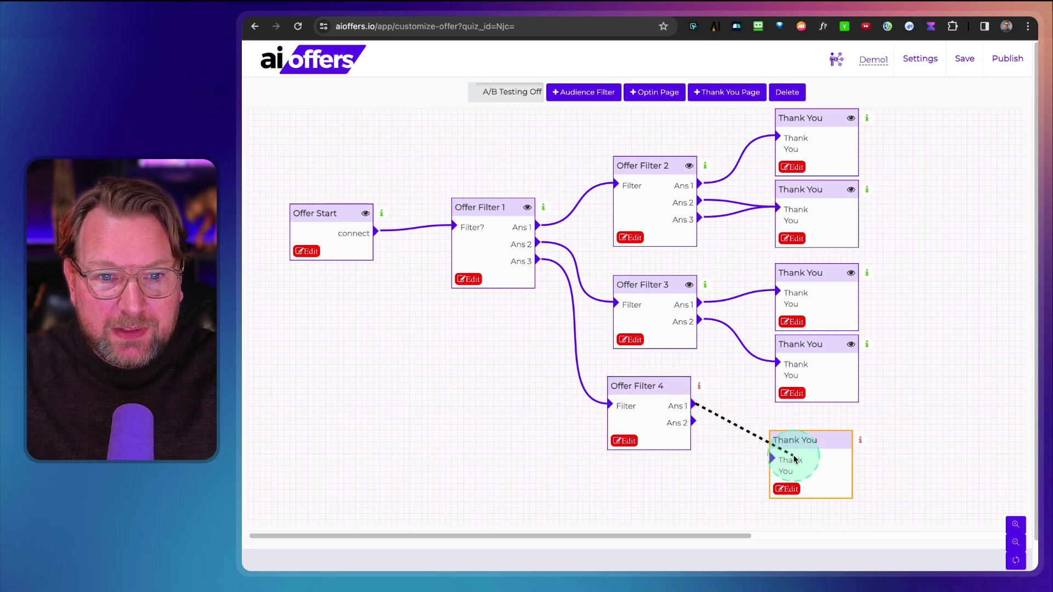
View the new Thank You page's heading, button text and target URL settings, and close it without saving.
{"action": "left_click", "coordinate": [788, 489]}
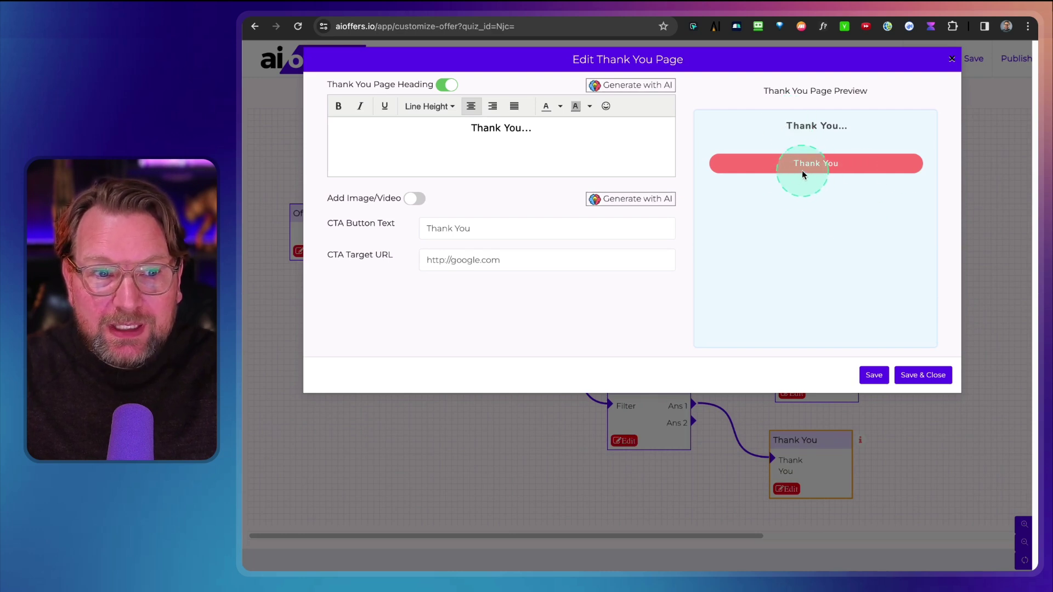
{"action": "left_click", "coordinate": [952, 59]}
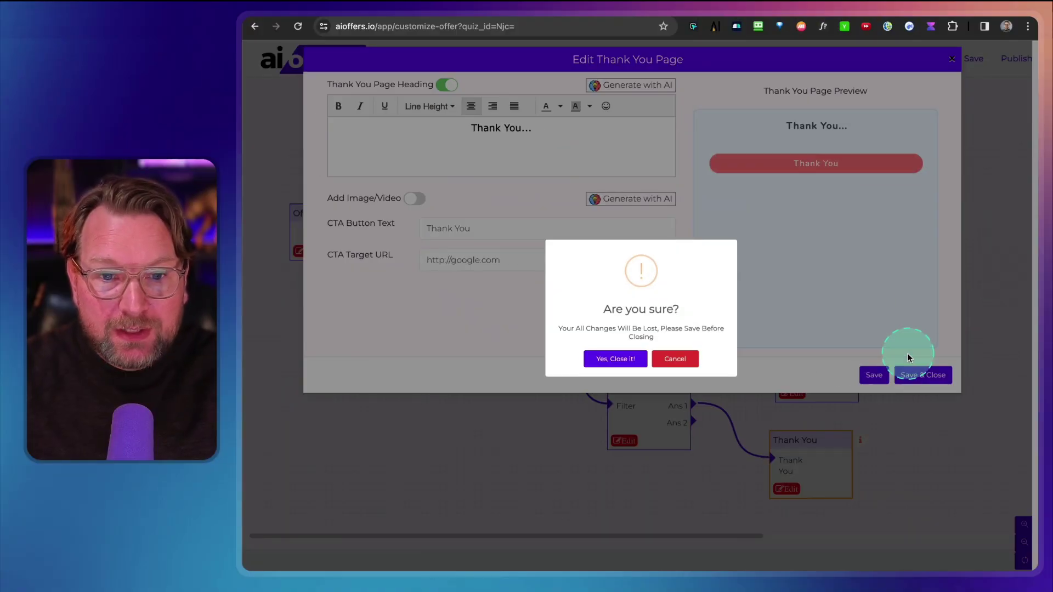
{"action": "left_click", "coordinate": [645, 359]}
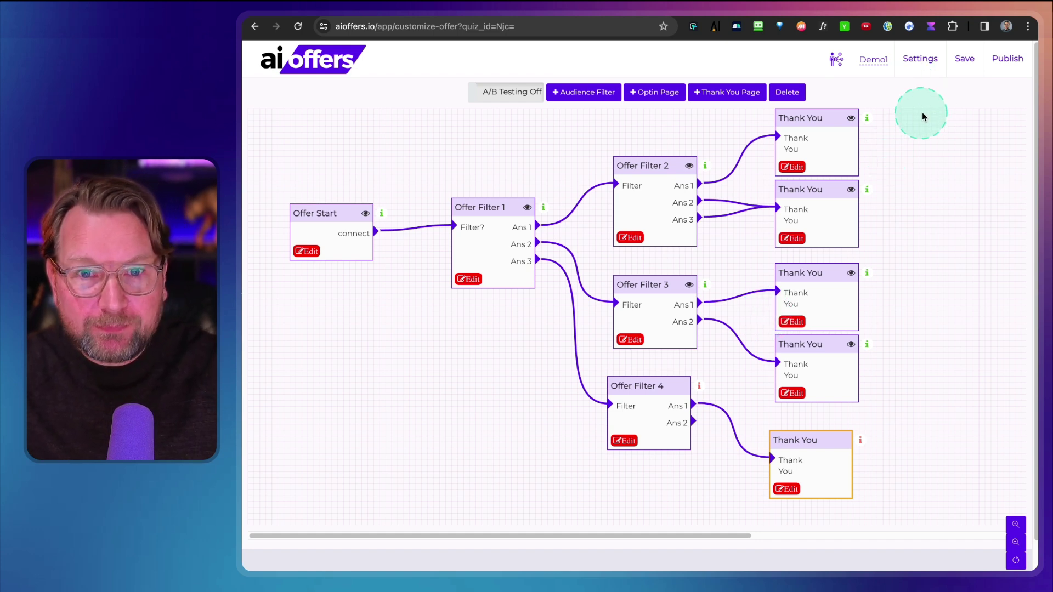
Set the offer theme's text font family to Chewy in the offer settings and save it.
{"action": "left_click", "coordinate": [931, 60]}
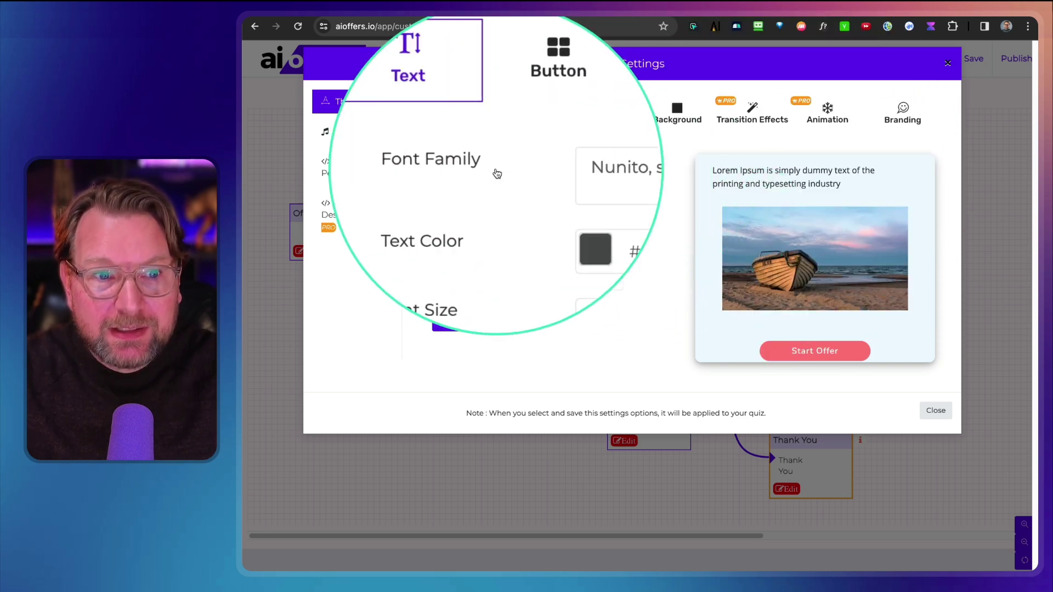
{"action": "left_click", "coordinate": [565, 170]}
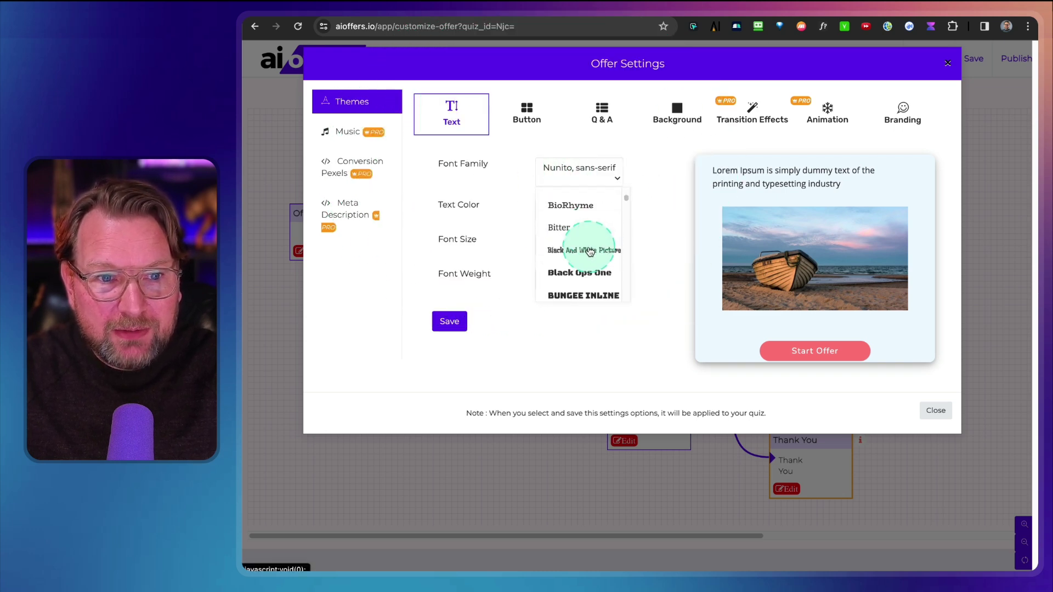
{"action": "scroll", "coordinate": [590, 251], "scroll_direction": "down", "scroll_amount": 4}
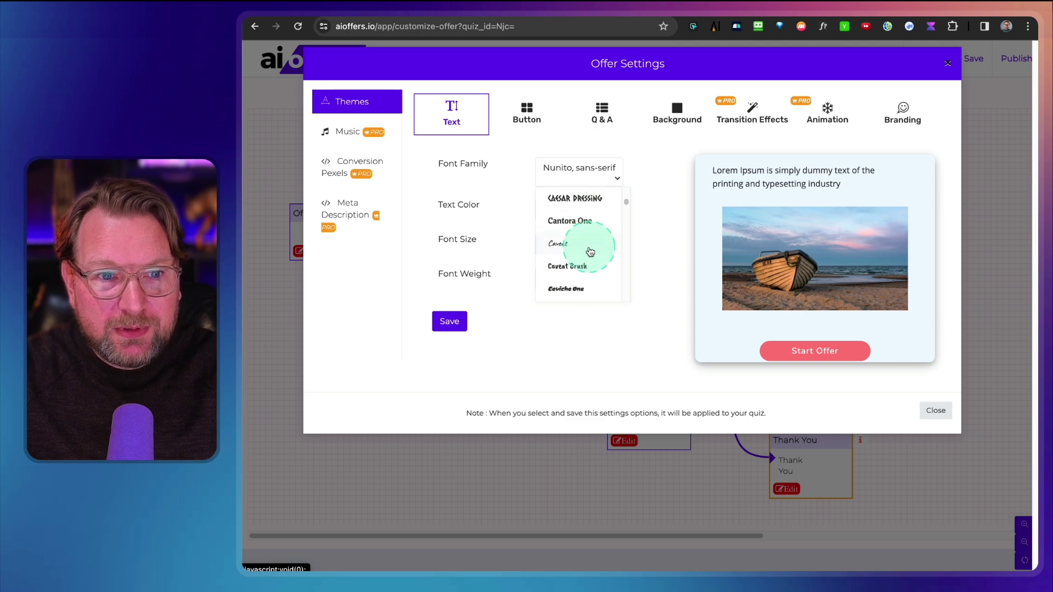
{"action": "left_click", "coordinate": [559, 242]}
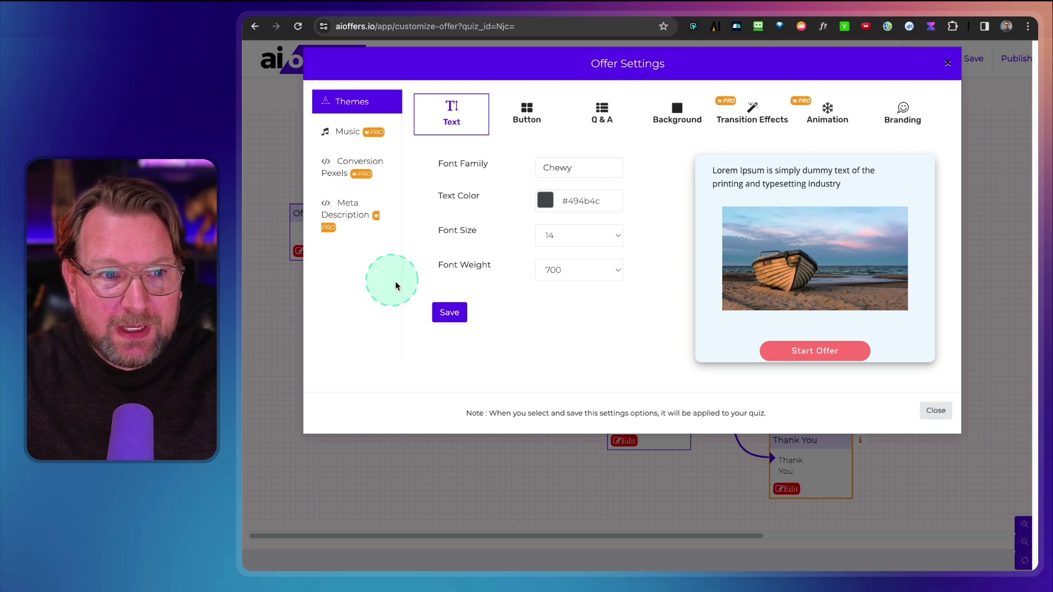
{"action": "left_click", "coordinate": [449, 311]}
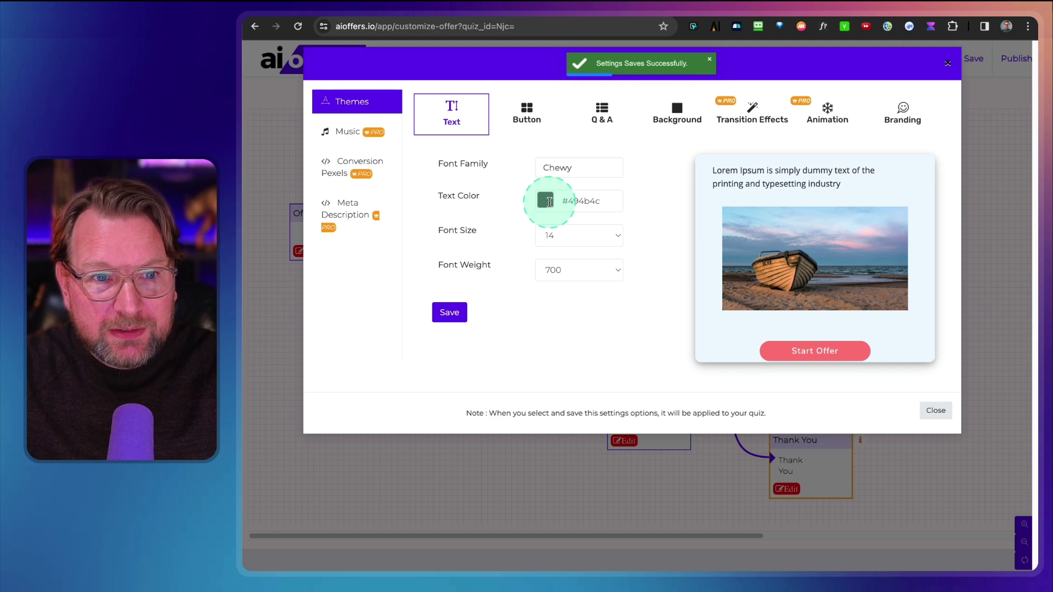
Set the theme's button background color to near-black #050505 and the Q & A progress bar color to pink #fc79f5.
{"action": "left_click", "coordinate": [525, 118]}
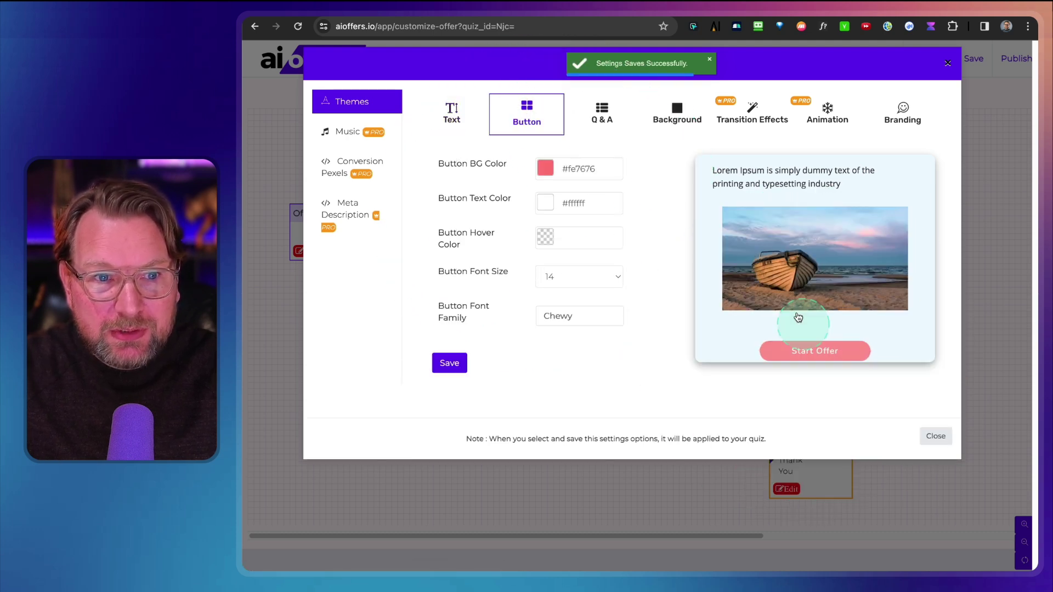
{"action": "left_click", "coordinate": [545, 168]}
{"action": "left_click_drag", "start_coordinate": [550, 235], "coordinate": [538, 267]}
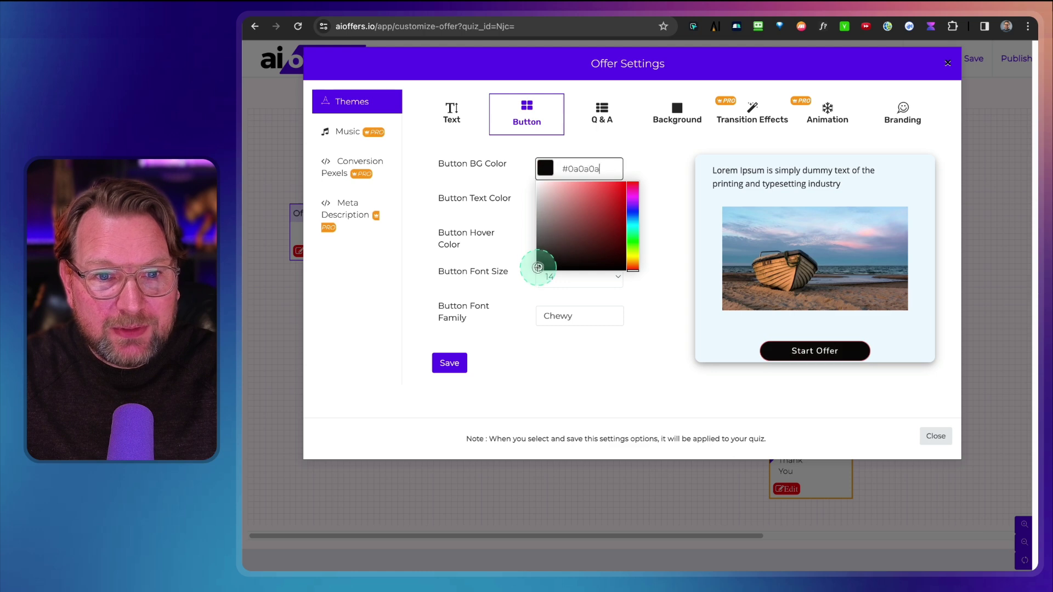
{"action": "left_click", "coordinate": [635, 148]}
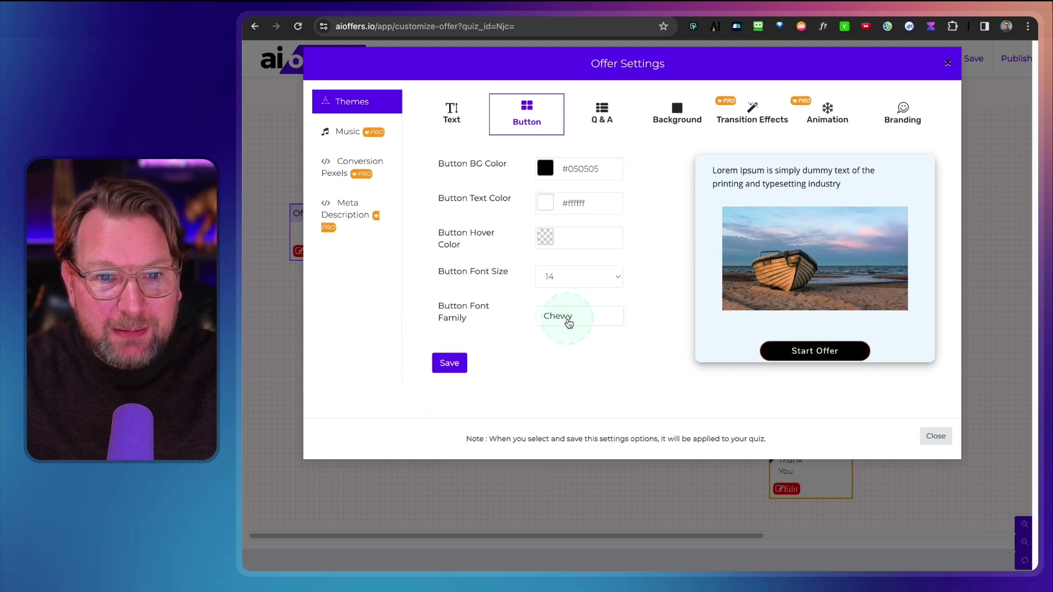
{"action": "left_click", "coordinate": [602, 114]}
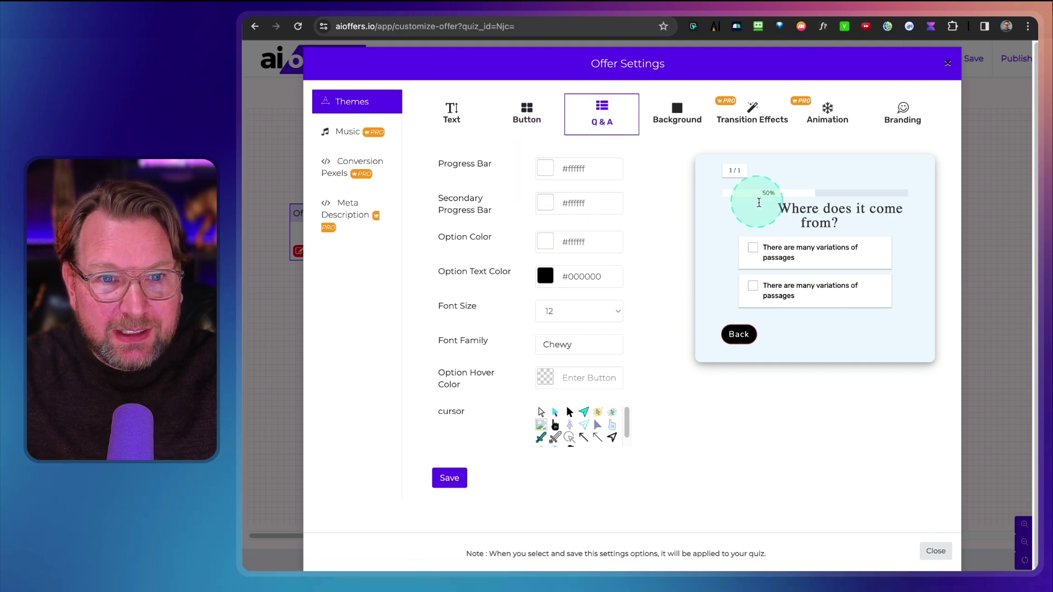
{"action": "left_click", "coordinate": [547, 171]}
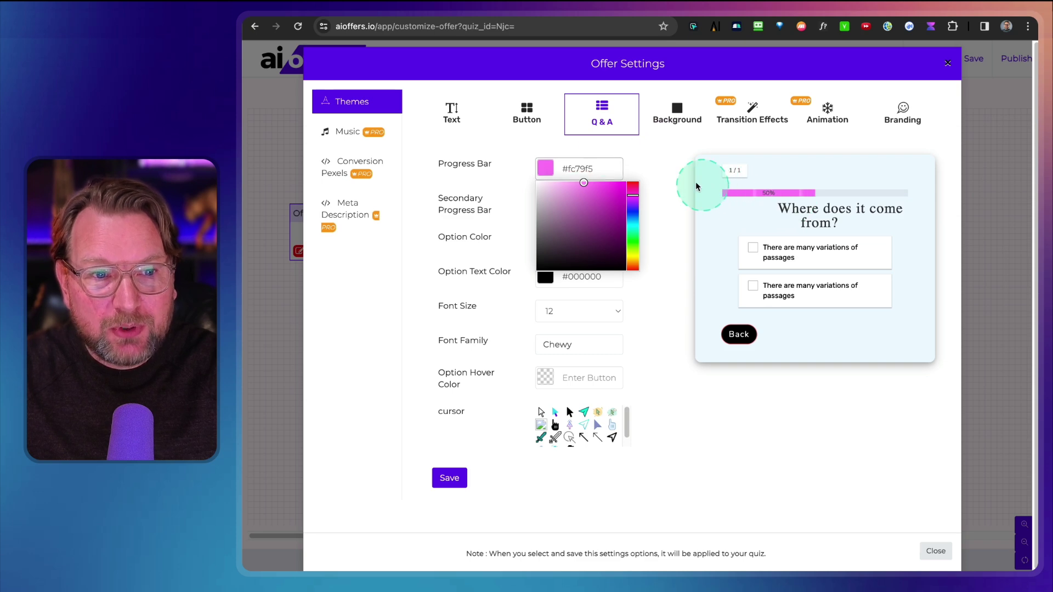
Set the offer theme's background color to light pink #fee5ff.
{"action": "left_click", "coordinate": [683, 125]}
{"action": "left_click", "coordinate": [555, 206]}
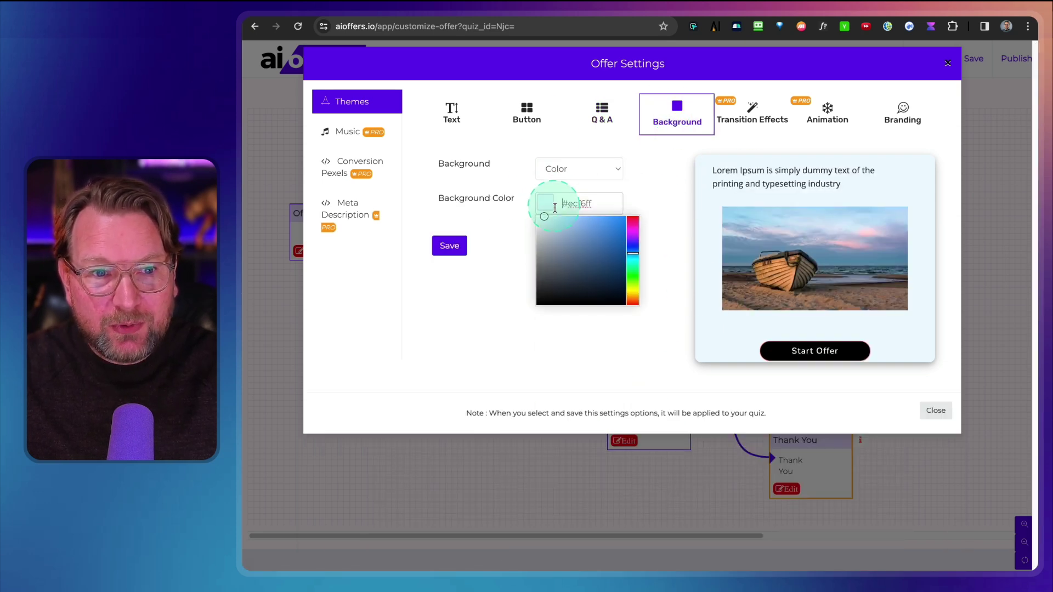
{"action": "left_click_drag", "start_coordinate": [553, 289], "coordinate": [536, 262]}
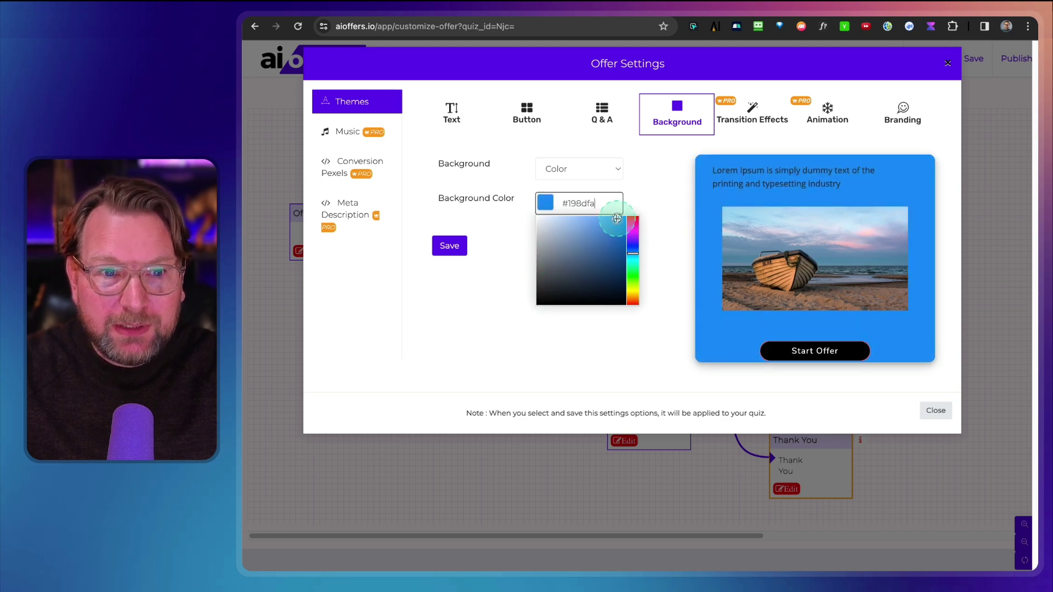
{"action": "left_click", "coordinate": [555, 205]}
{"action": "left_click_drag", "start_coordinate": [633, 233], "coordinate": [546, 216]}
{"action": "left_click", "coordinate": [636, 185]}
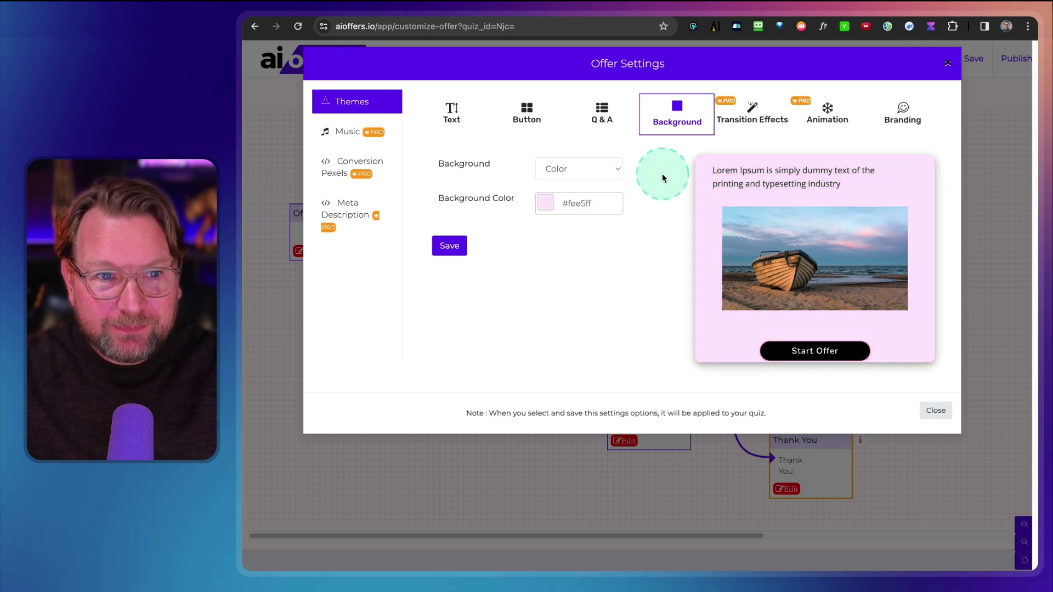
Change the offer theme's background to an image and choose the Pexels photo of a person walking on a beach.
{"action": "left_click", "coordinate": [559, 168]}
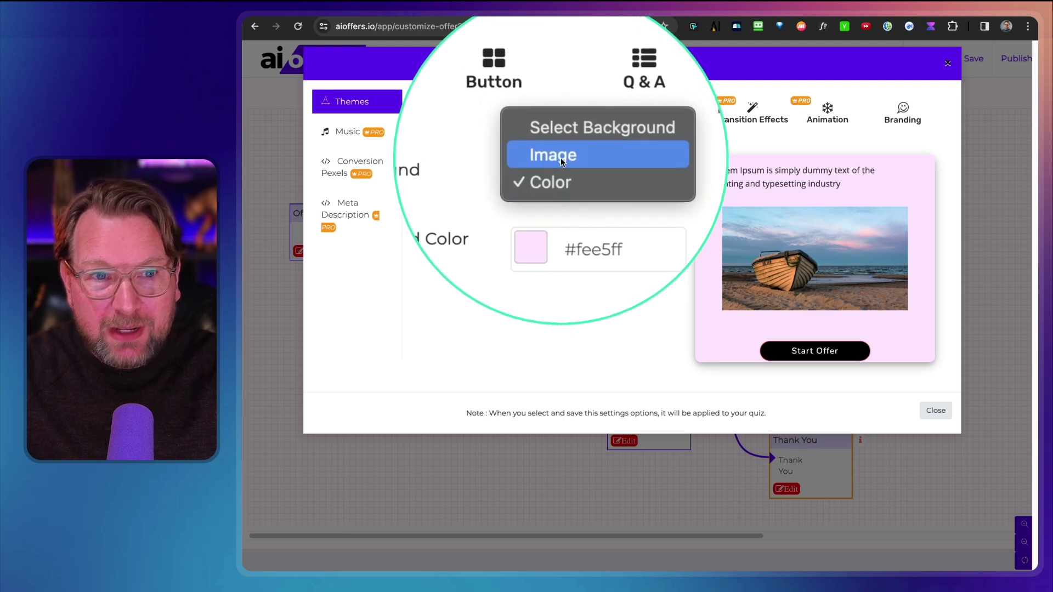
{"action": "left_click", "coordinate": [560, 159]}
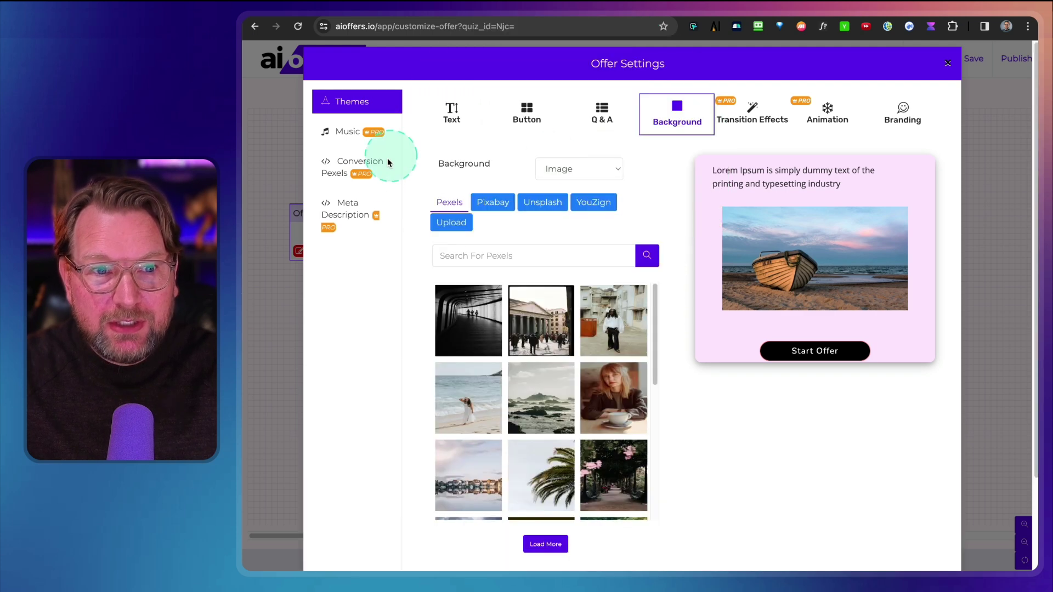
{"action": "left_click", "coordinate": [568, 306]}
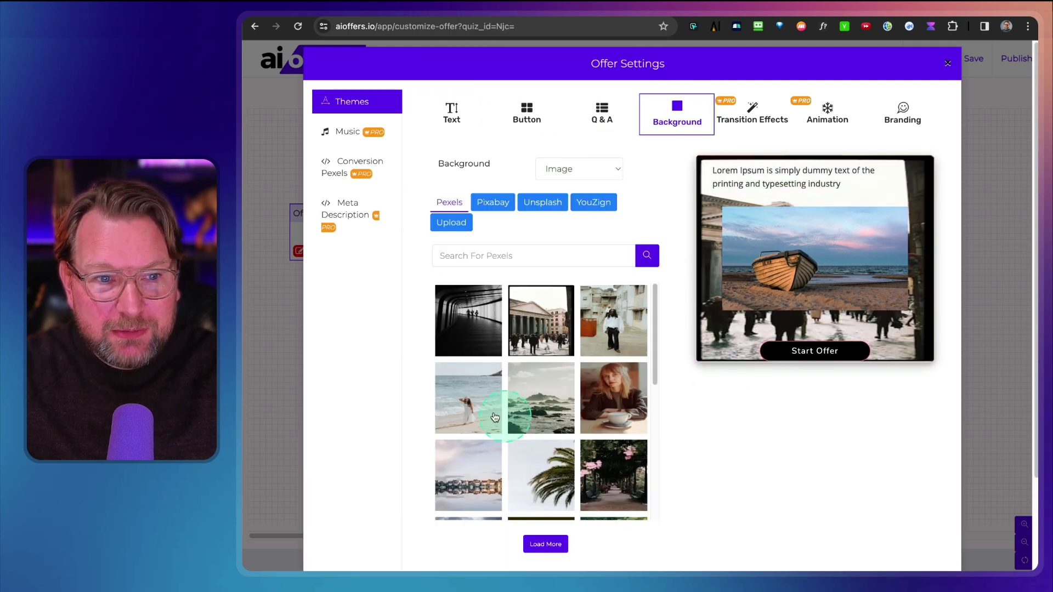
{"action": "left_click", "coordinate": [469, 389]}
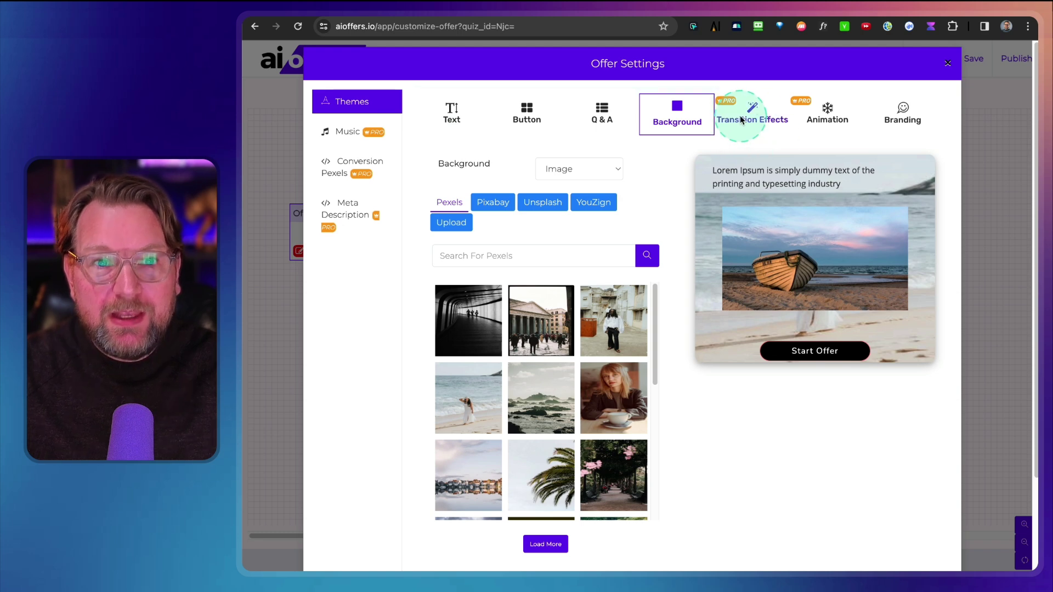
Try the fadeIn and flip In Effects in the theme's transition effects, playing a preview of each.
{"action": "left_click", "coordinate": [741, 119]}
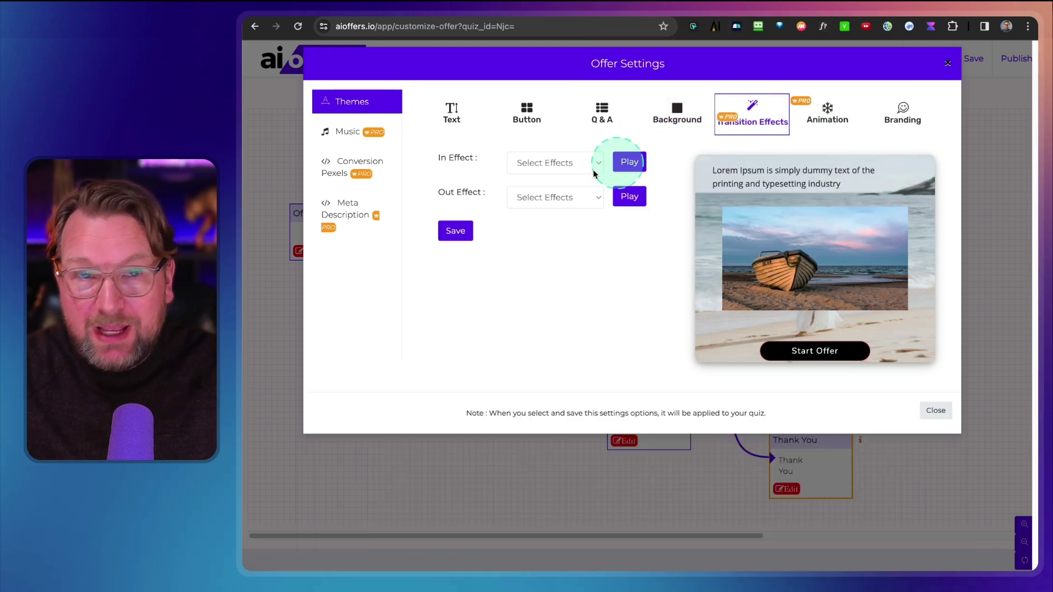
{"action": "left_click", "coordinate": [557, 164]}
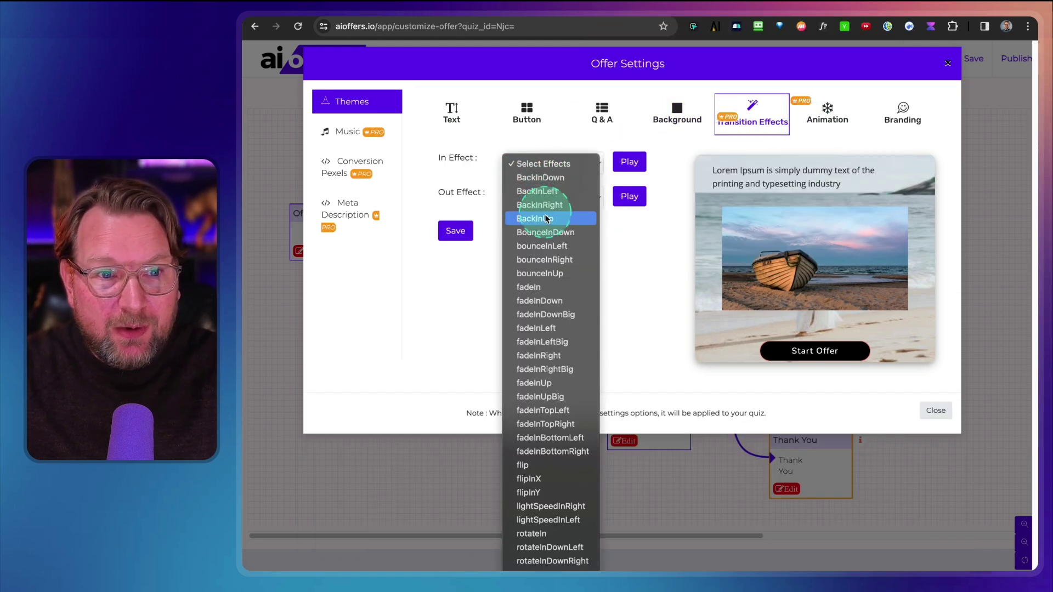
{"action": "left_click", "coordinate": [536, 287]}
{"action": "left_click", "coordinate": [629, 163]}
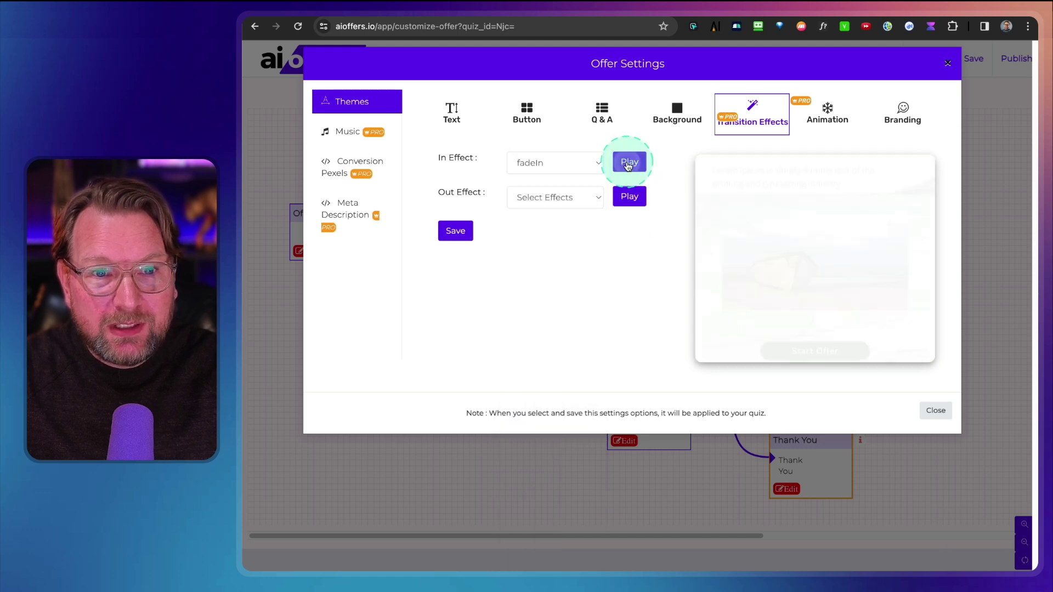
{"action": "left_click", "coordinate": [578, 163]}
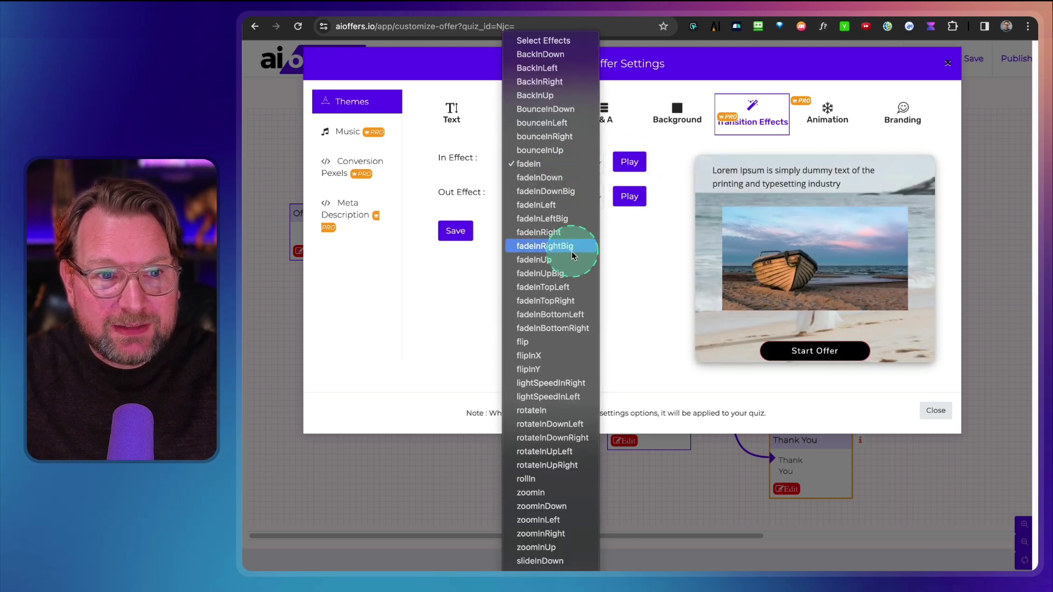
{"action": "left_click", "coordinate": [564, 342]}
{"action": "left_click", "coordinate": [625, 160]}
Set the transition In Effect to zoomIn and play its preview.
{"action": "left_click", "coordinate": [601, 163]}
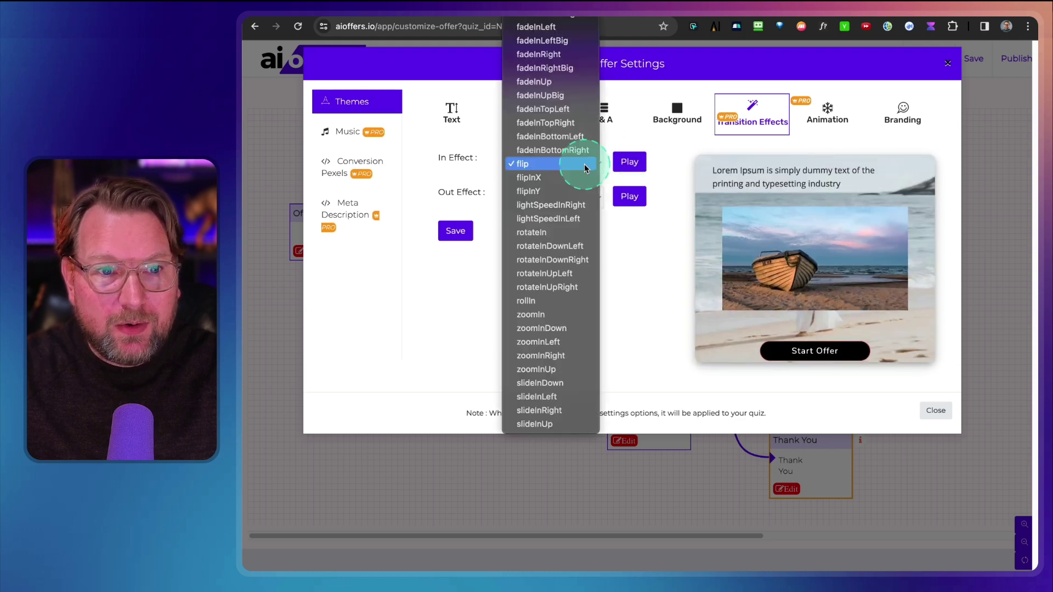
{"action": "left_click", "coordinate": [564, 314]}
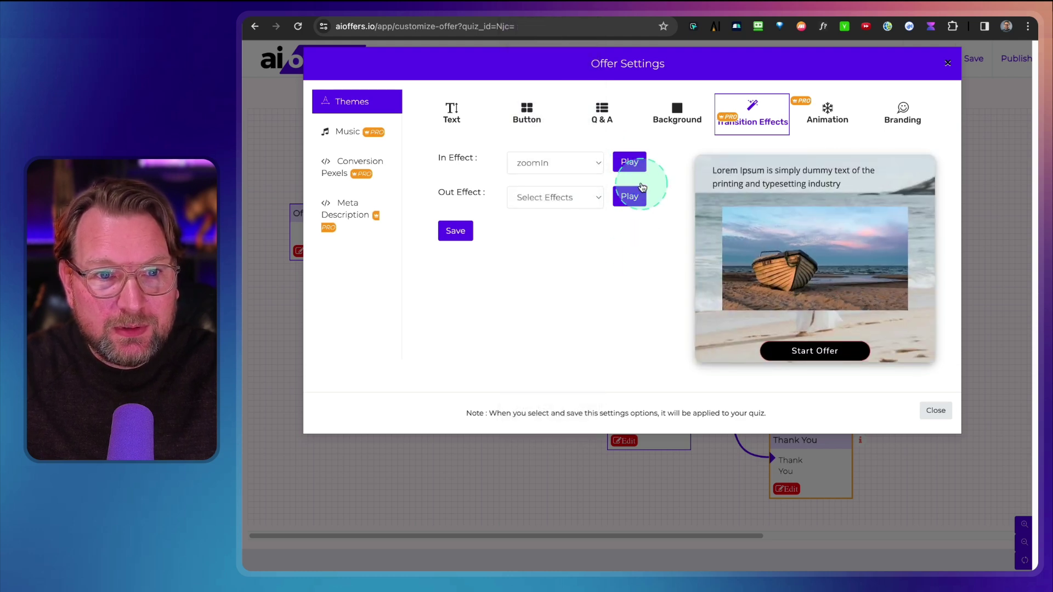
{"action": "left_click", "coordinate": [629, 163]}
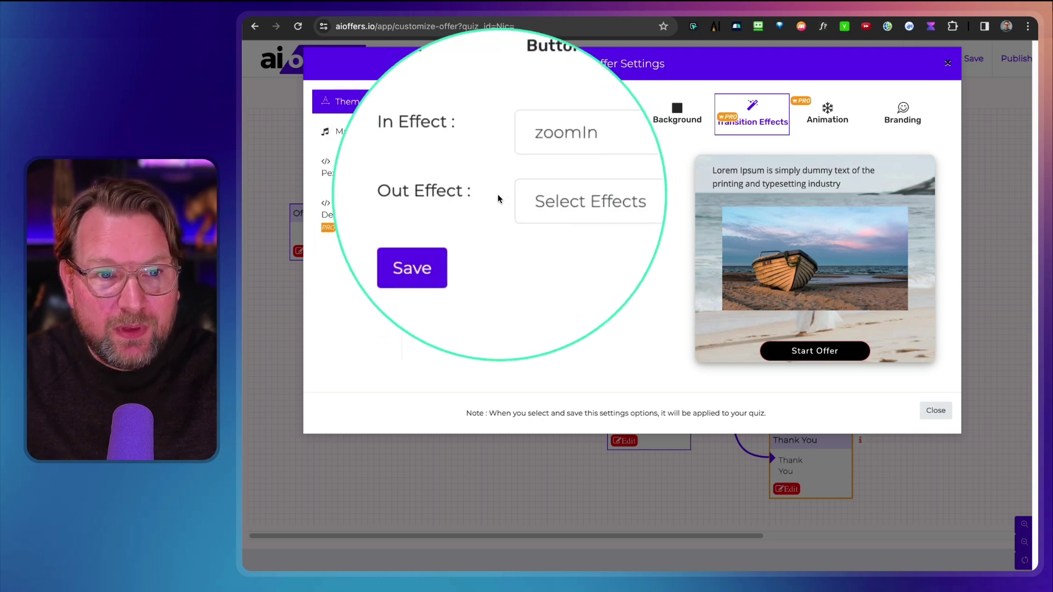
{"action": "left_click", "coordinate": [640, 199]}
Try the swing animation style on the offer theme.
{"action": "left_click", "coordinate": [830, 129]}
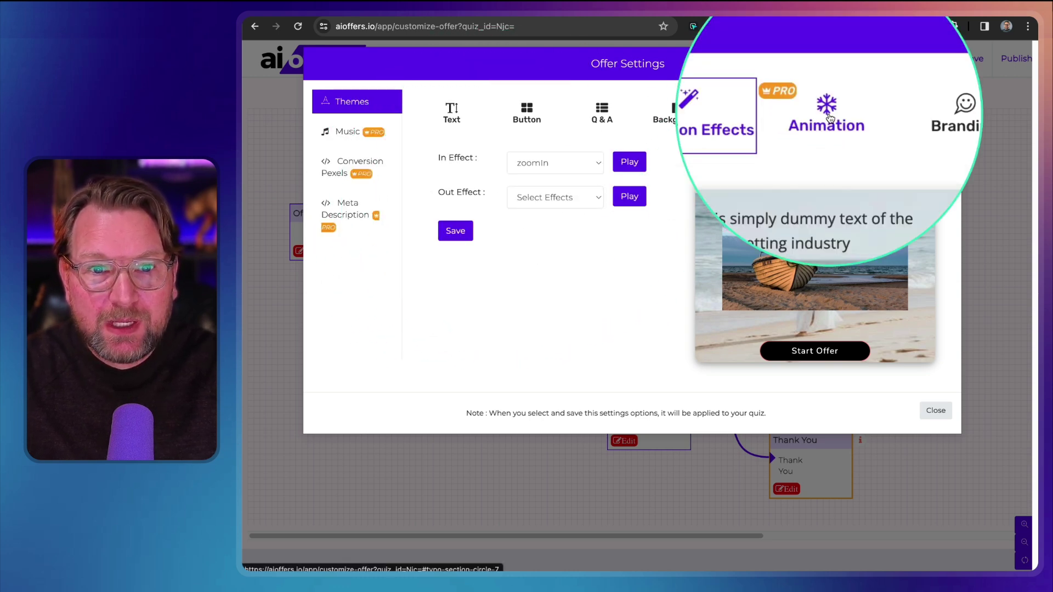
{"action": "left_click", "coordinate": [553, 163]}
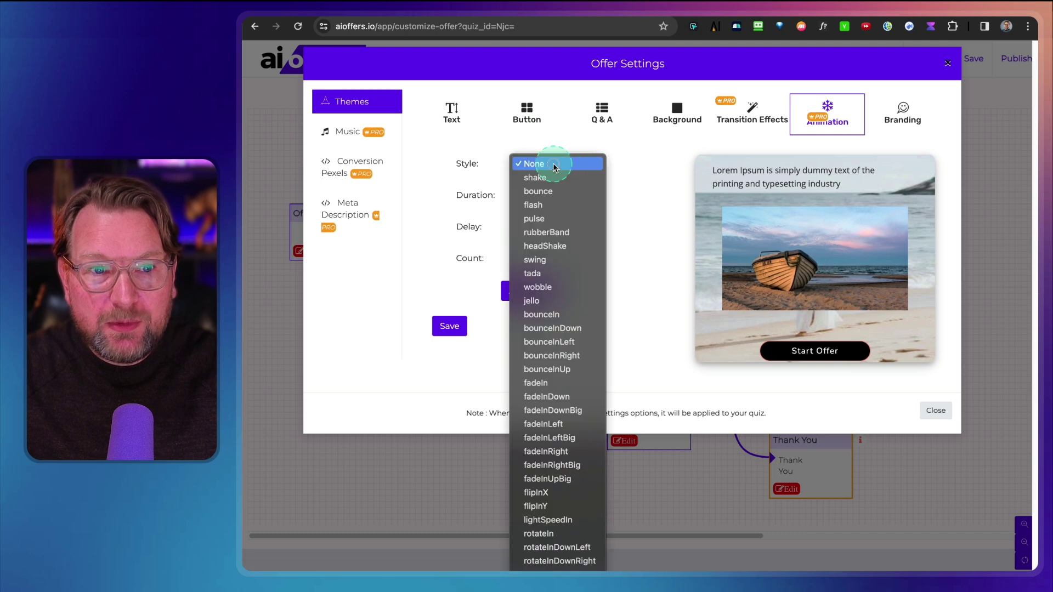
{"action": "left_click", "coordinate": [628, 283]}
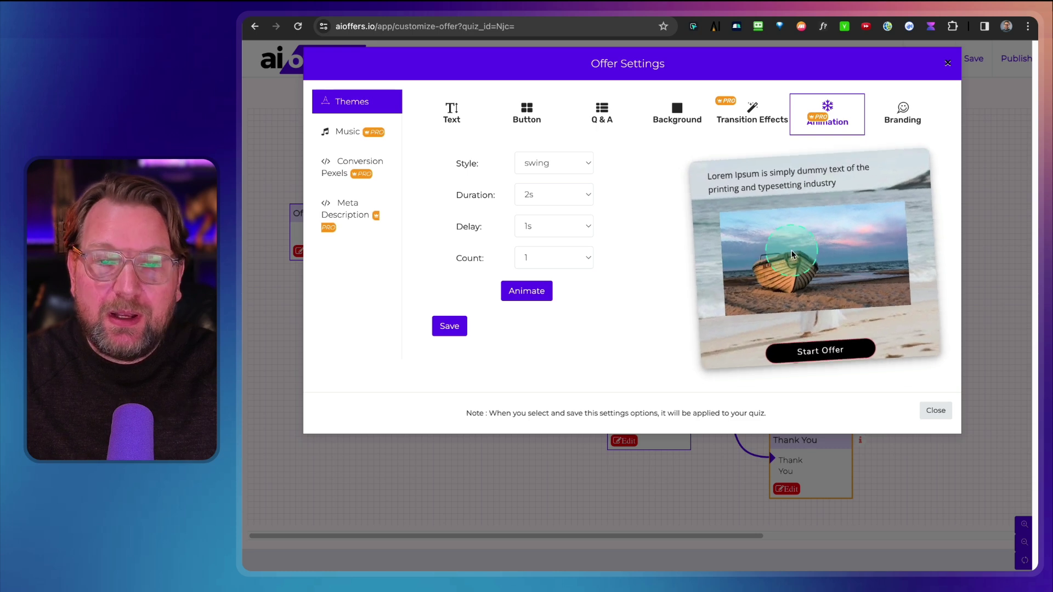
{"action": "left_click", "coordinate": [864, 266]}
Set the theme's animation style to fadeInLeftBig and preview the animation.
{"action": "left_click", "coordinate": [571, 163]}
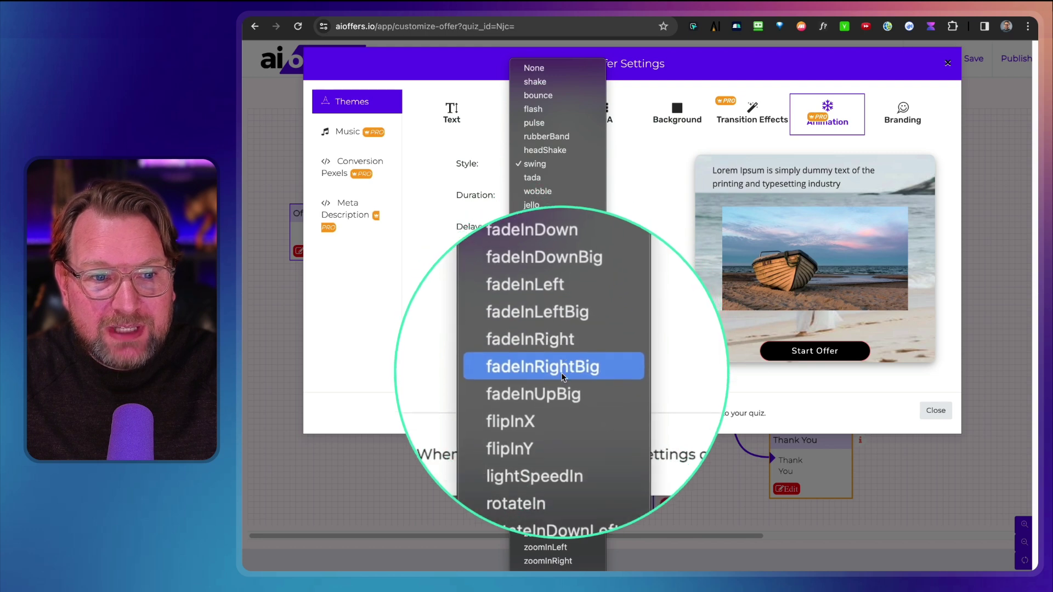
{"action": "left_click", "coordinate": [560, 343]}
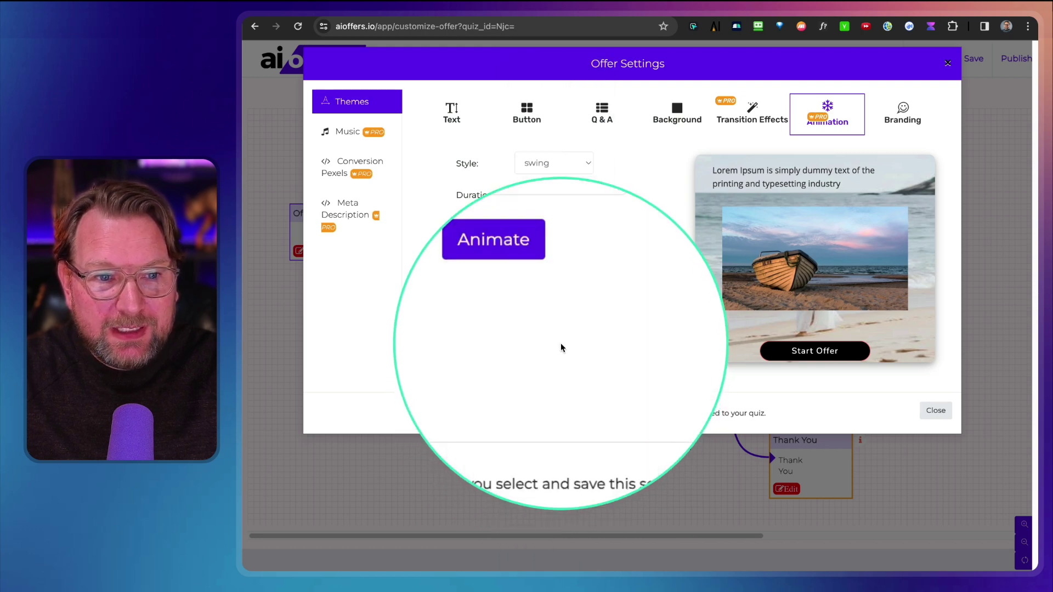
{"action": "left_click", "coordinate": [528, 291]}
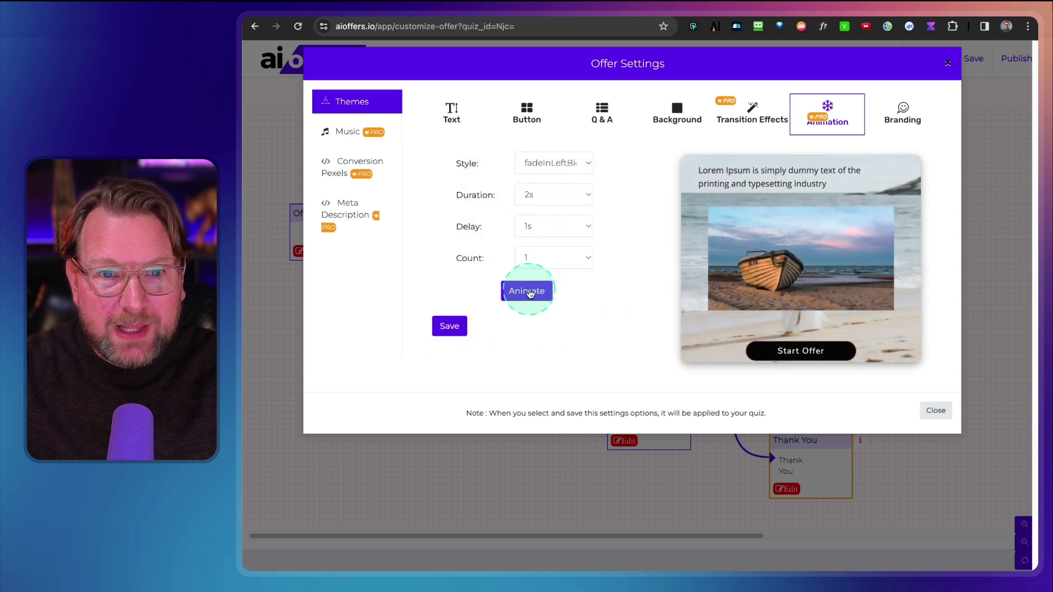
{"action": "left_click", "coordinate": [528, 291]}
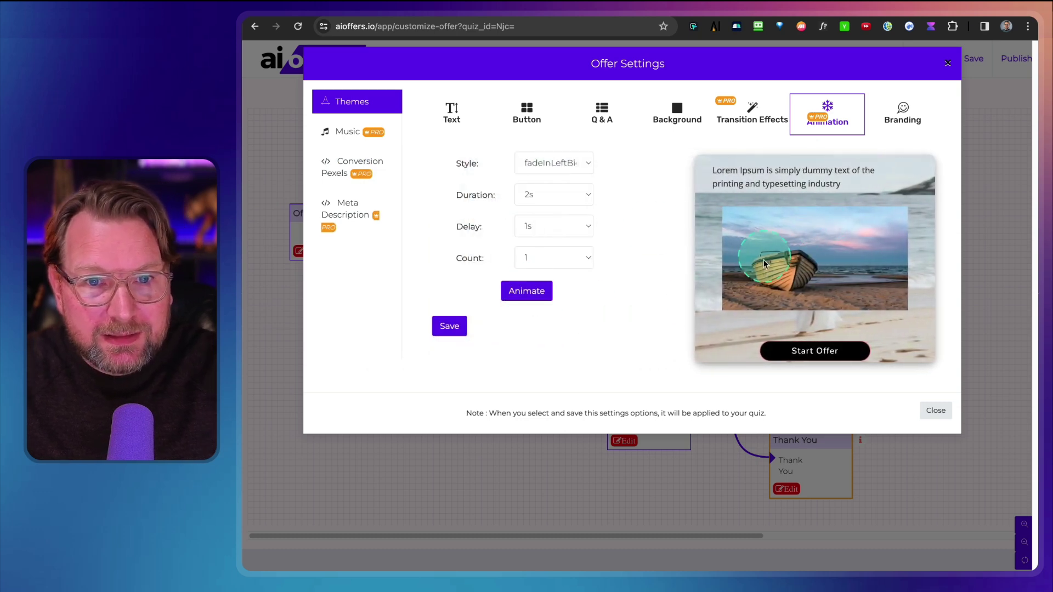
View the theme's branding options and the background, correct answer and wrong answer music settings.
{"action": "left_click", "coordinate": [891, 124]}
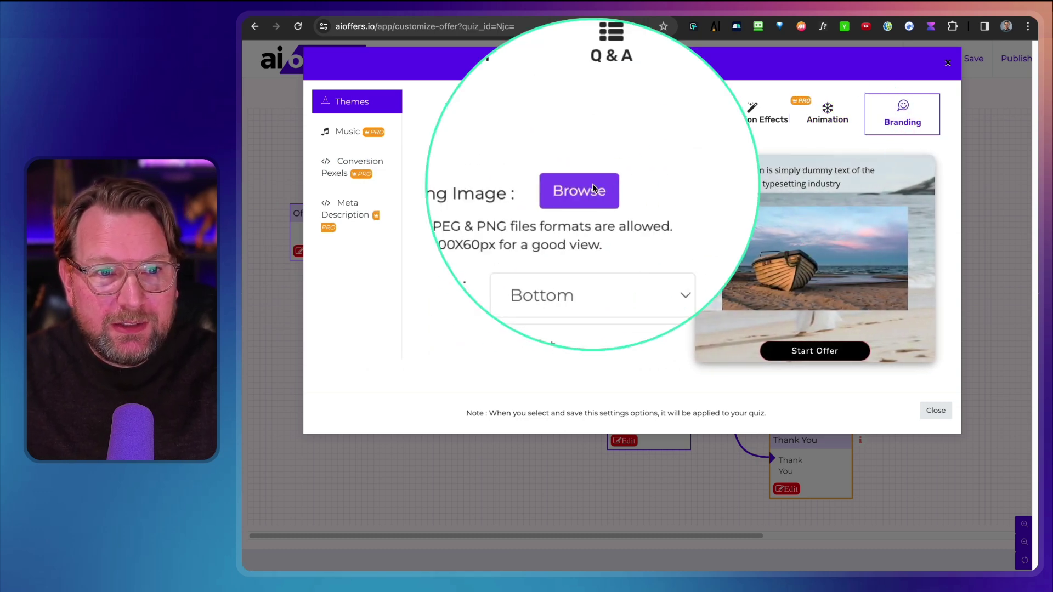
{"action": "left_click", "coordinate": [571, 215]}
{"action": "left_click", "coordinate": [361, 134]}
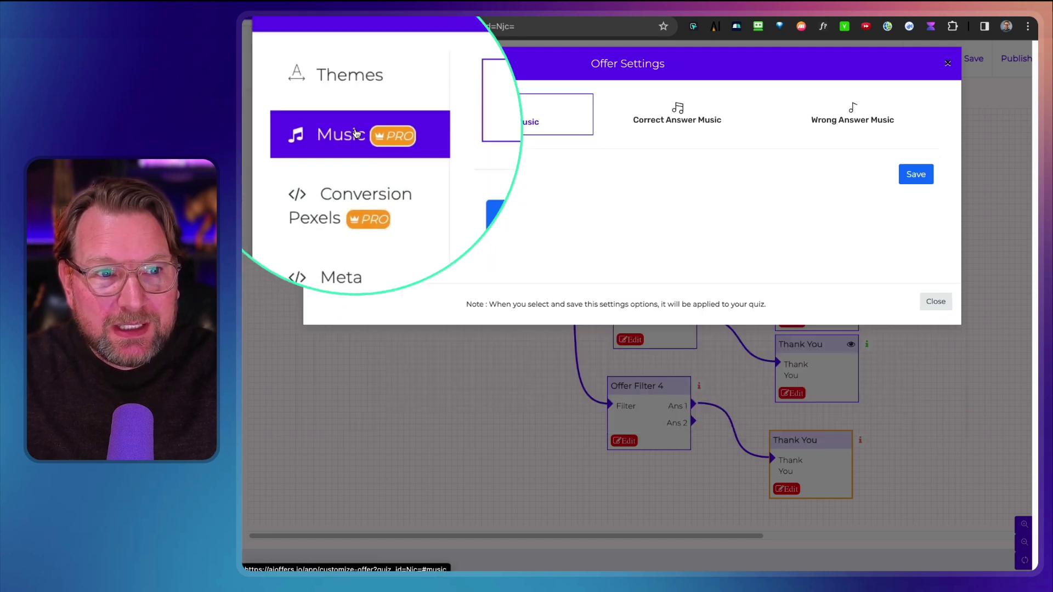
{"action": "left_click", "coordinate": [537, 216]}
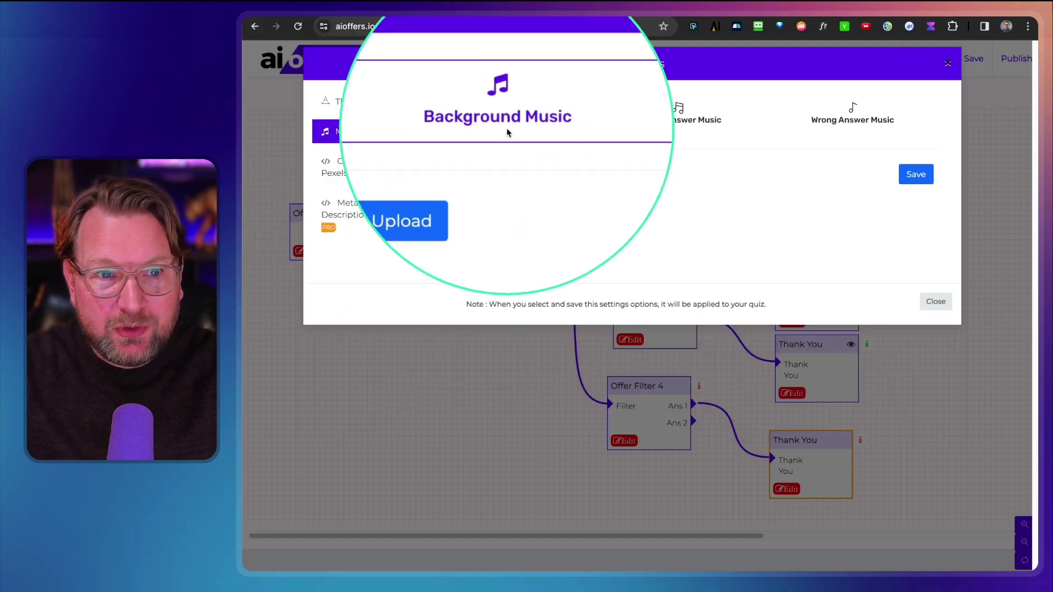
{"action": "left_click", "coordinate": [679, 123]}
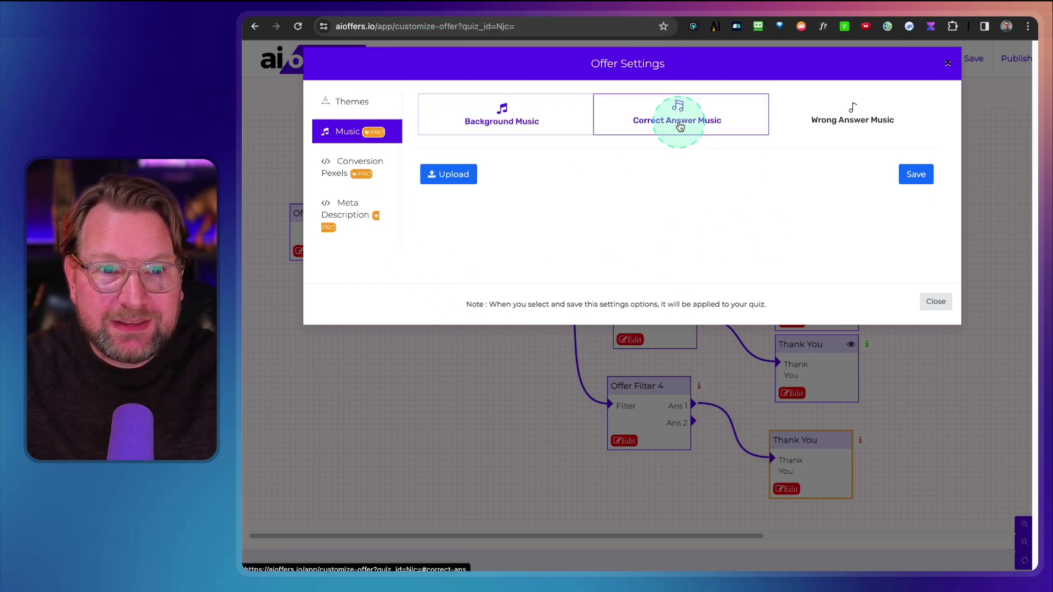
{"action": "left_click", "coordinate": [850, 116]}
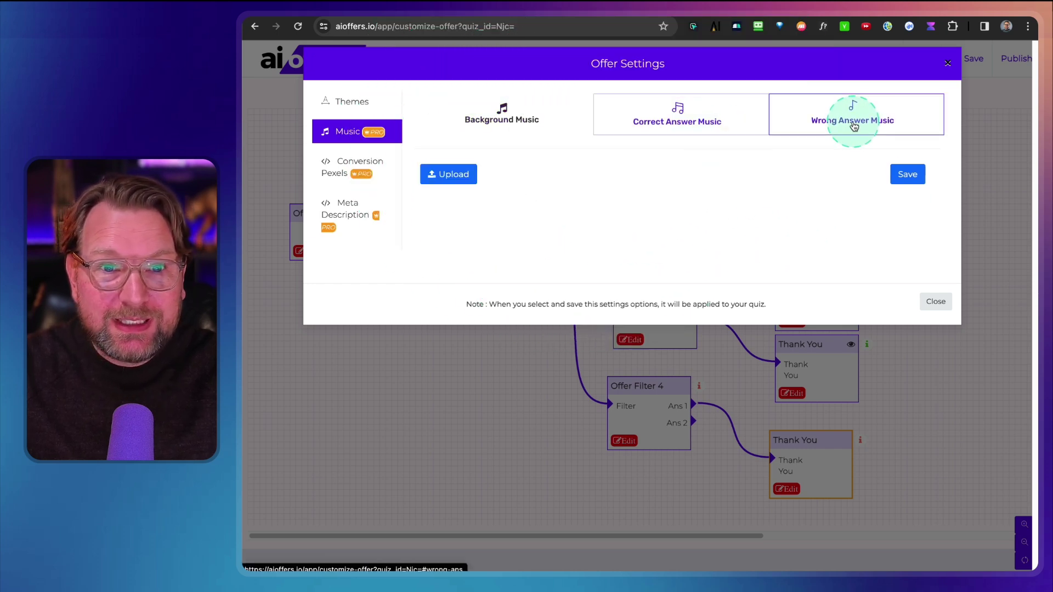
View the conversion pixel and meta description settings, and close the offer settings.
{"action": "left_click", "coordinate": [359, 162]}
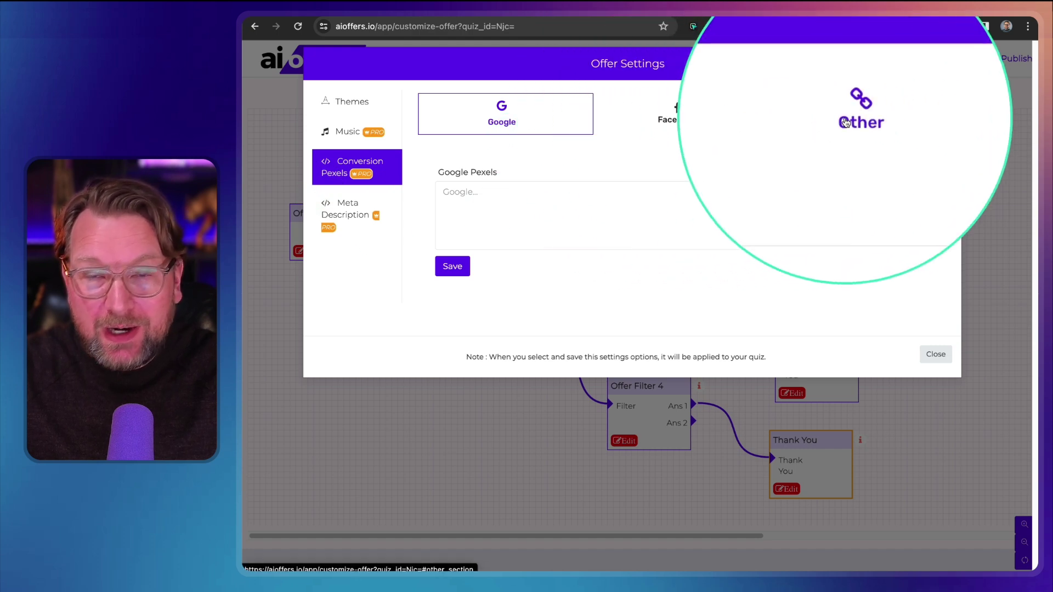
{"action": "left_click", "coordinate": [329, 204]}
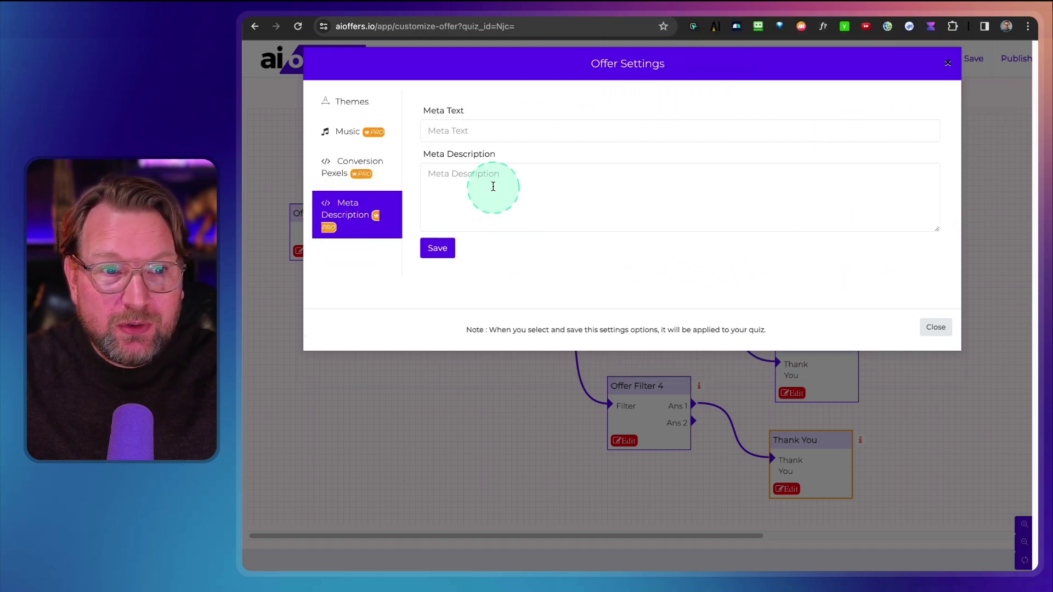
{"action": "left_click", "coordinate": [937, 328]}
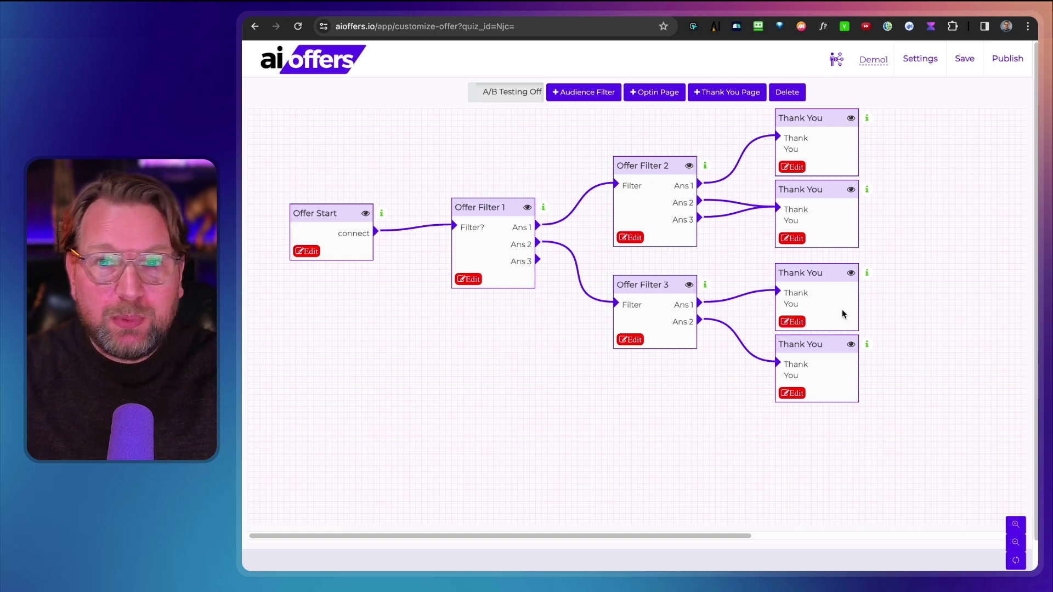
Publish the Demo1 offer and open its embed and share options.
{"action": "left_click", "coordinate": [1010, 61]}
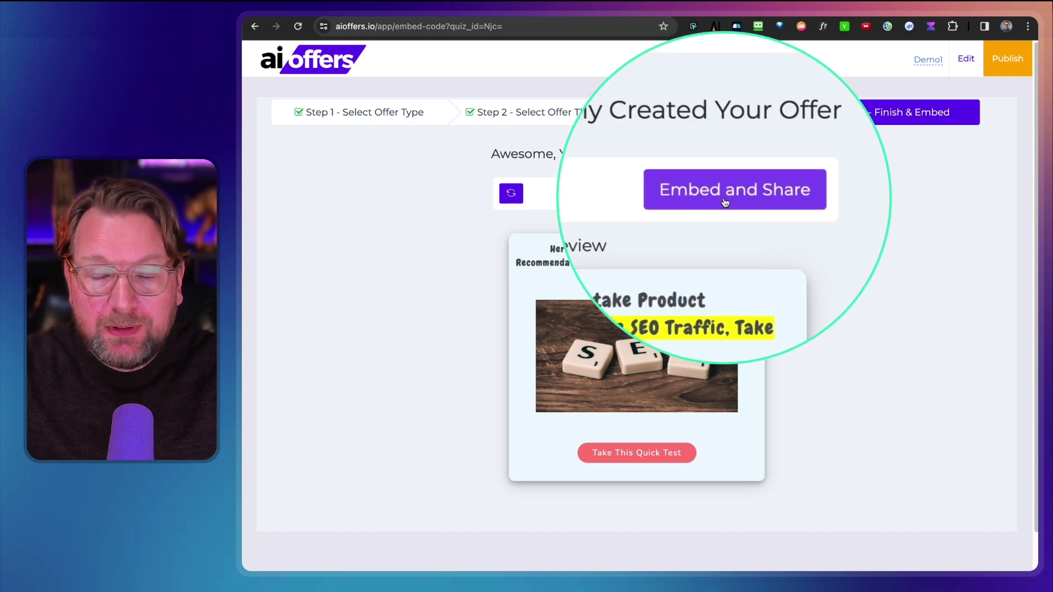
{"action": "left_click", "coordinate": [725, 202]}
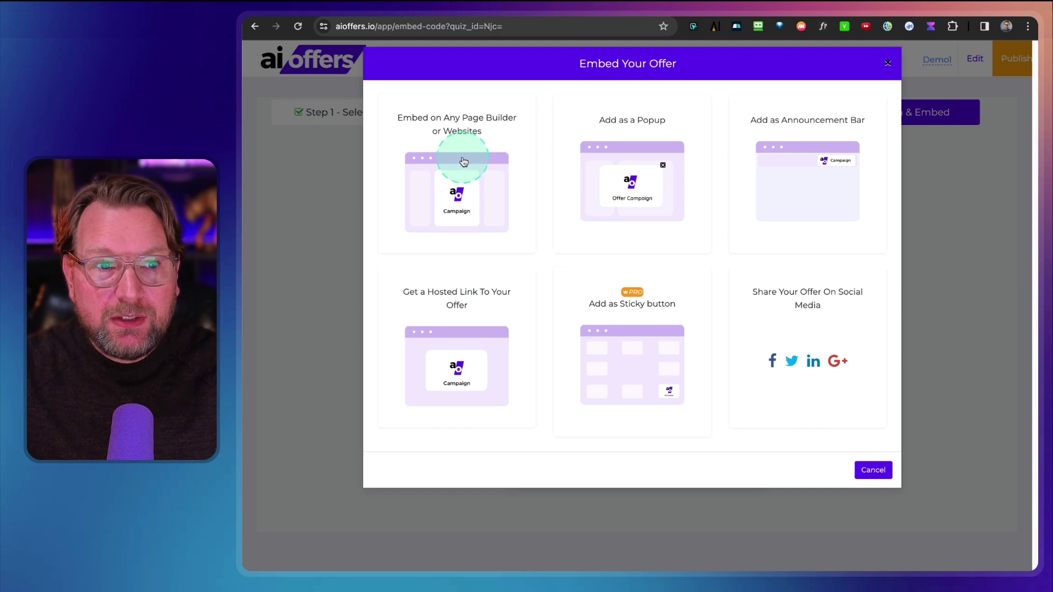
{"action": "mouse_move", "coordinate": [369, 90]}
{"action": "left_mouse_down"}
{"action": "mouse_move", "coordinate": [542, 237]}
{"action": "mouse_move", "coordinate": [550, 260]}
{"action": "left_mouse_up"}
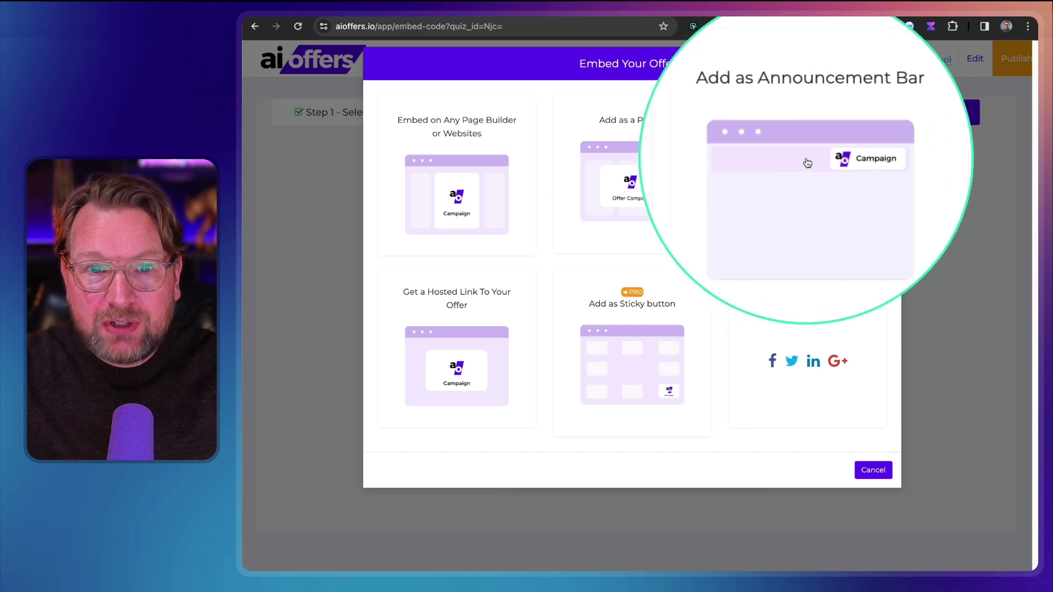
View the announcement bar's text, button, color and schedule settings, and return to the embed options.
{"action": "left_click", "coordinate": [816, 187]}
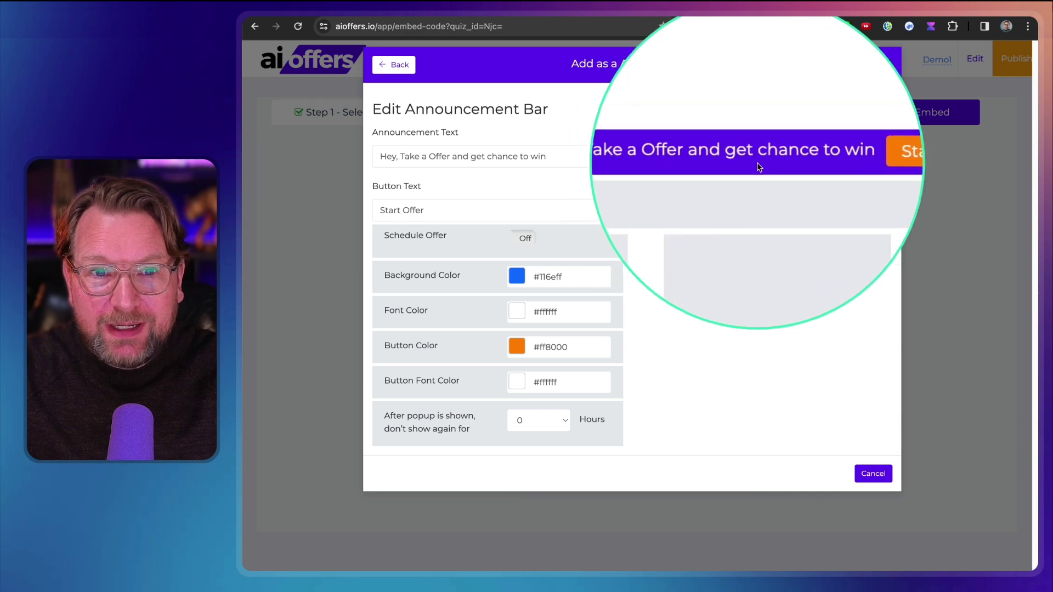
{"action": "left_click", "coordinate": [847, 162]}
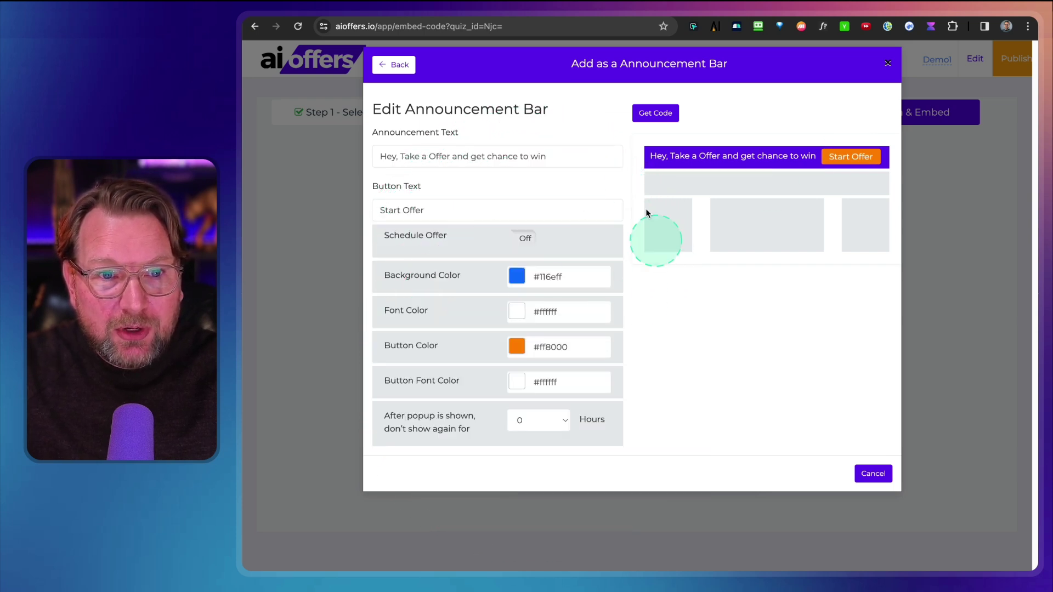
{"action": "left_click", "coordinate": [395, 65]}
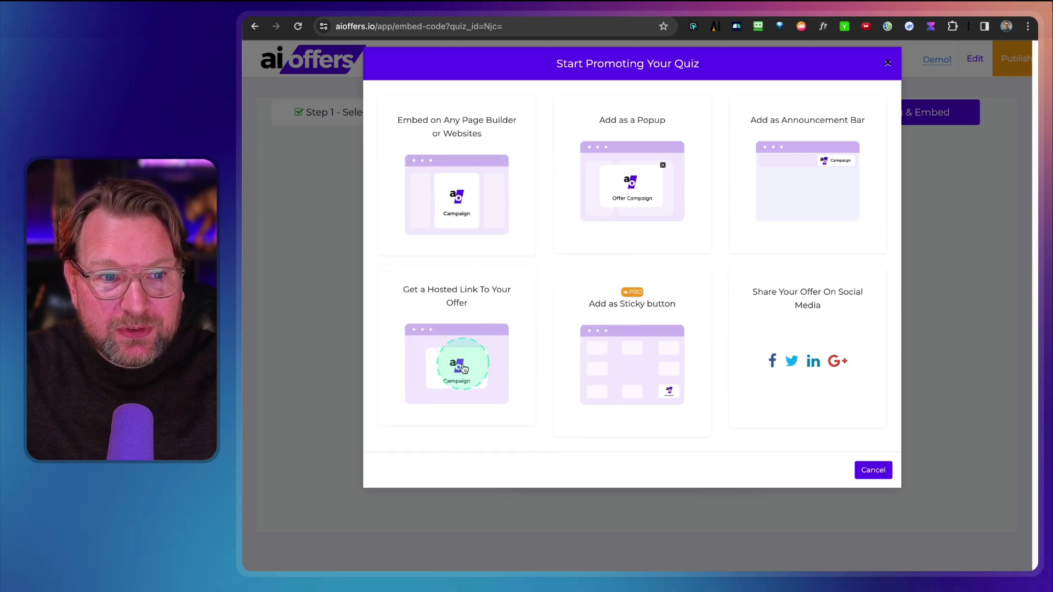
Copy the Demo1 offer's hosted link and open it in a separate browser tab.
{"action": "left_click", "coordinate": [463, 368]}
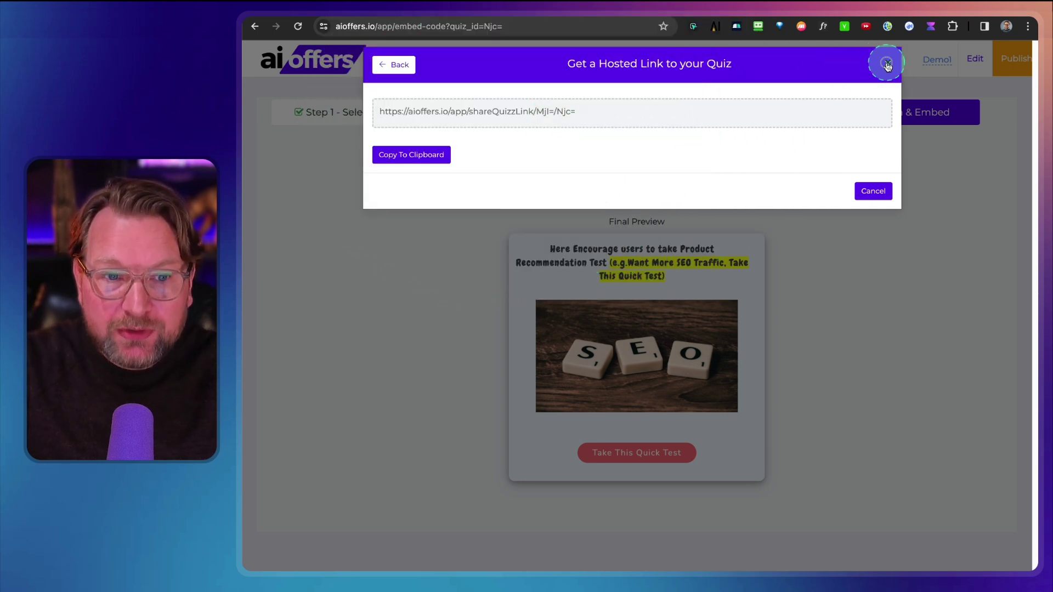
{"action": "left_click", "coordinate": [399, 156]}
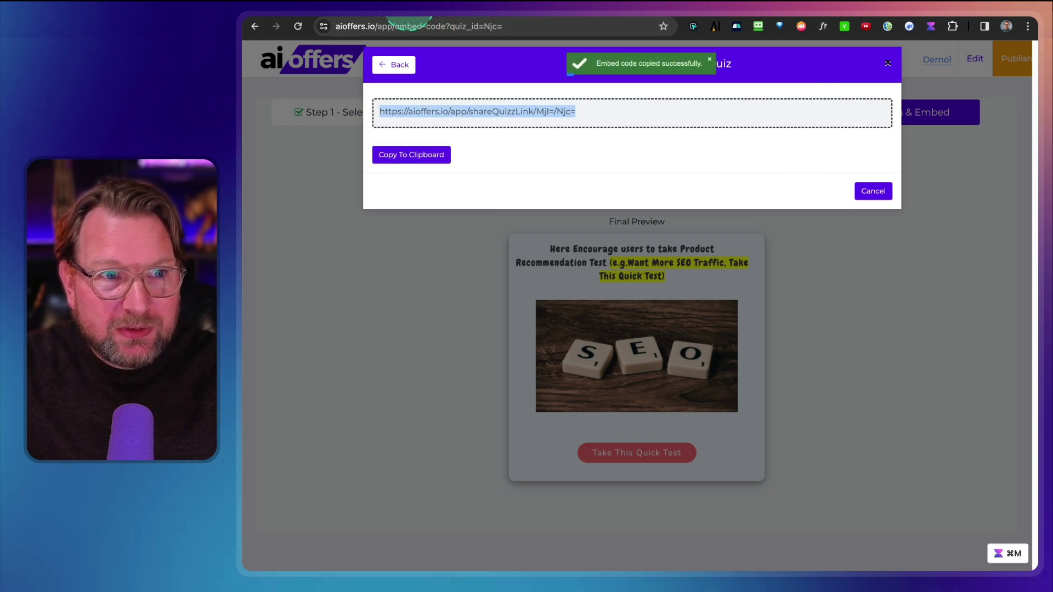
{"action": "right_click", "coordinate": [410, 12]}
{"action": "left_click", "coordinate": [434, 78]}
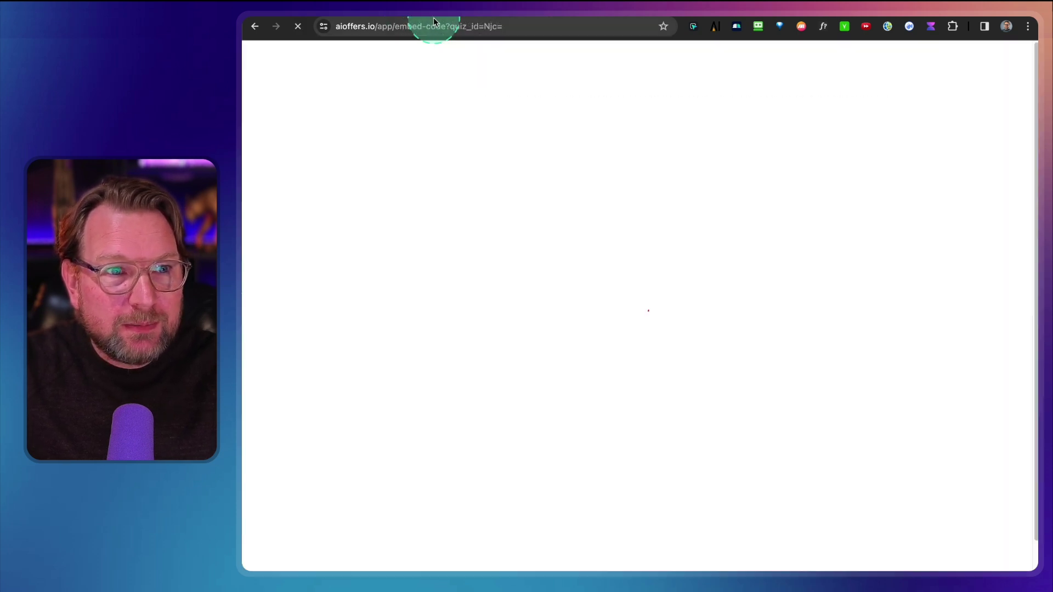
{"action": "left_click", "coordinate": [434, 25]}
{"action": "key", "text": "super+v"}
{"action": "key", "text": "Return"}
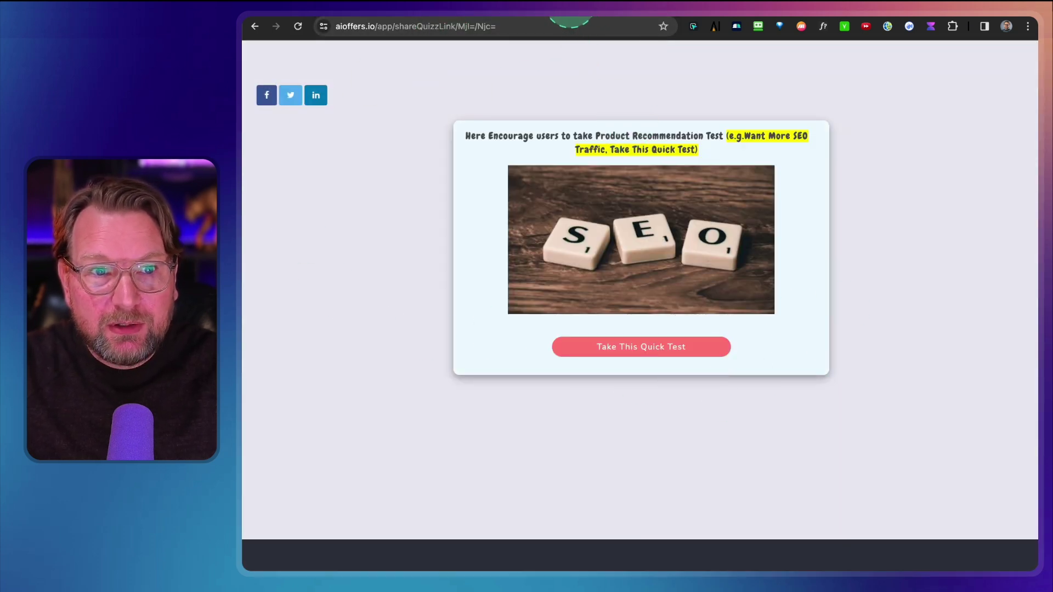
Close the hosted page, view the offer's website embed code among the sharing options, and close the dialog.
{"action": "key", "text": "super+w"}
{"action": "left_click", "coordinate": [869, 186]}
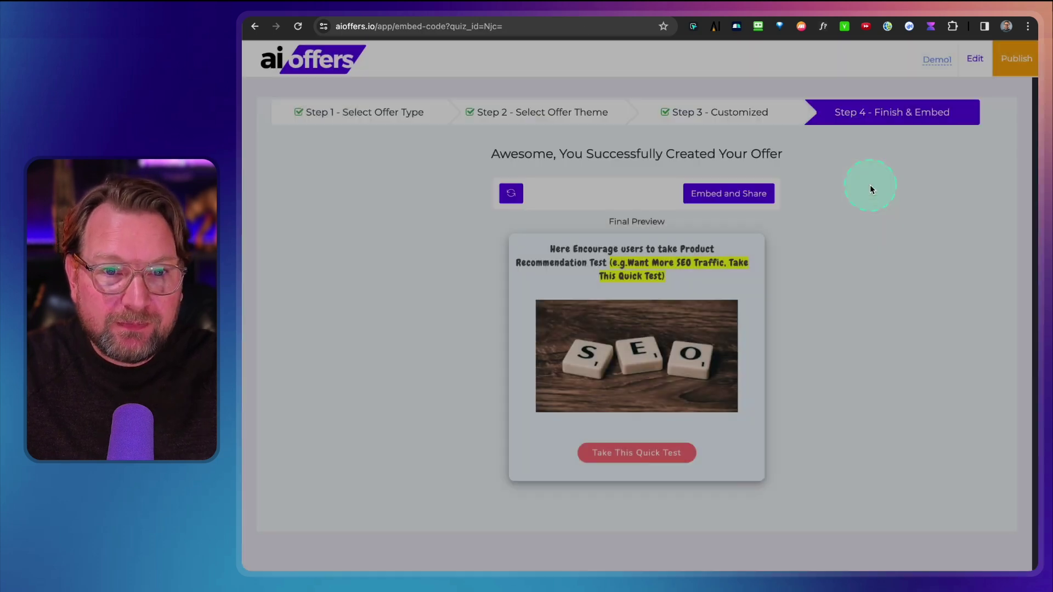
{"action": "left_click", "coordinate": [723, 194]}
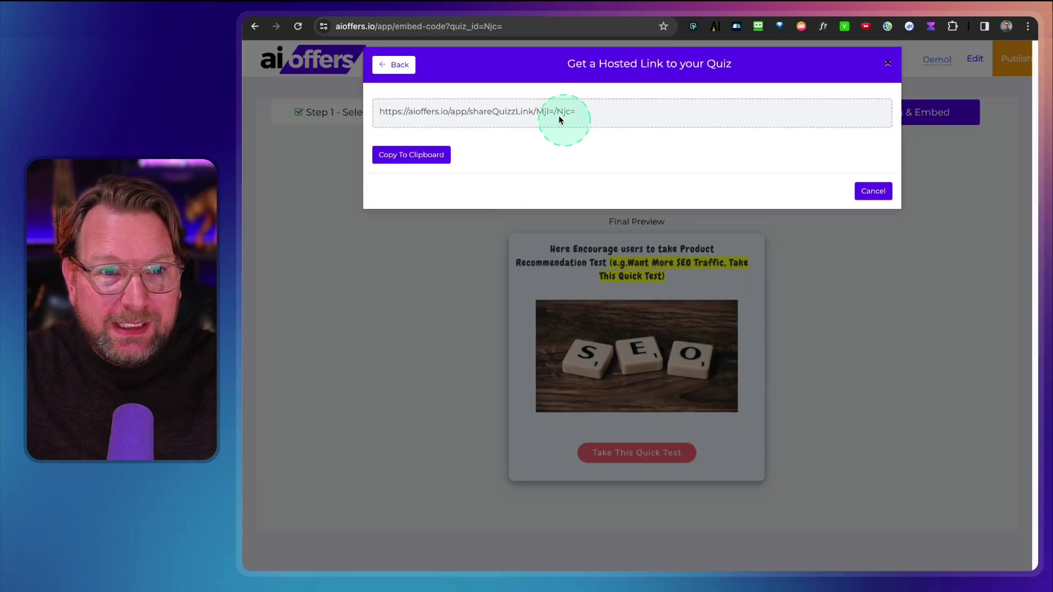
{"action": "left_click", "coordinate": [397, 66]}
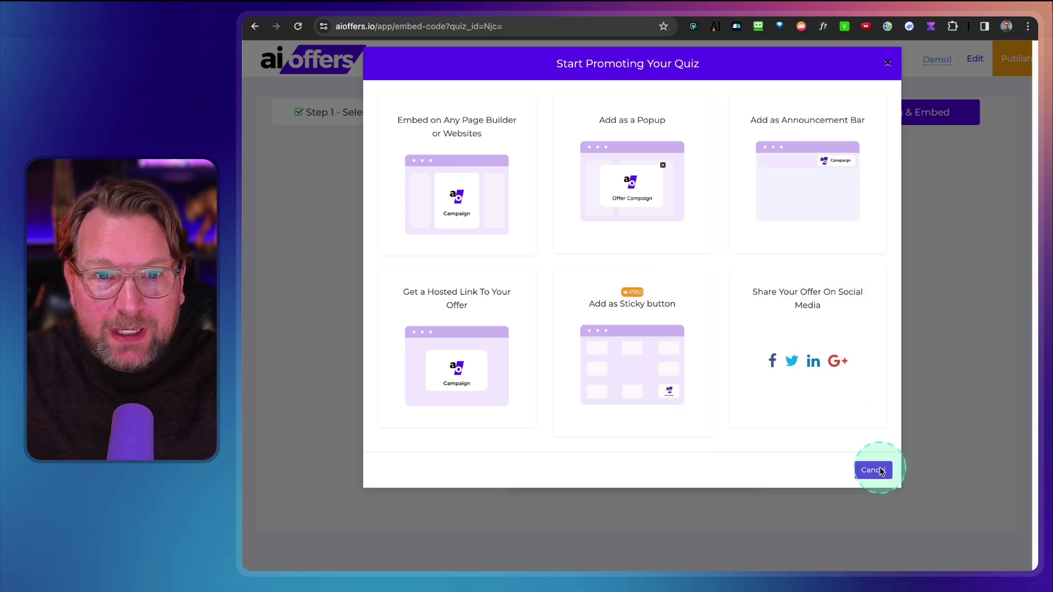
{"action": "left_click", "coordinate": [471, 197]}
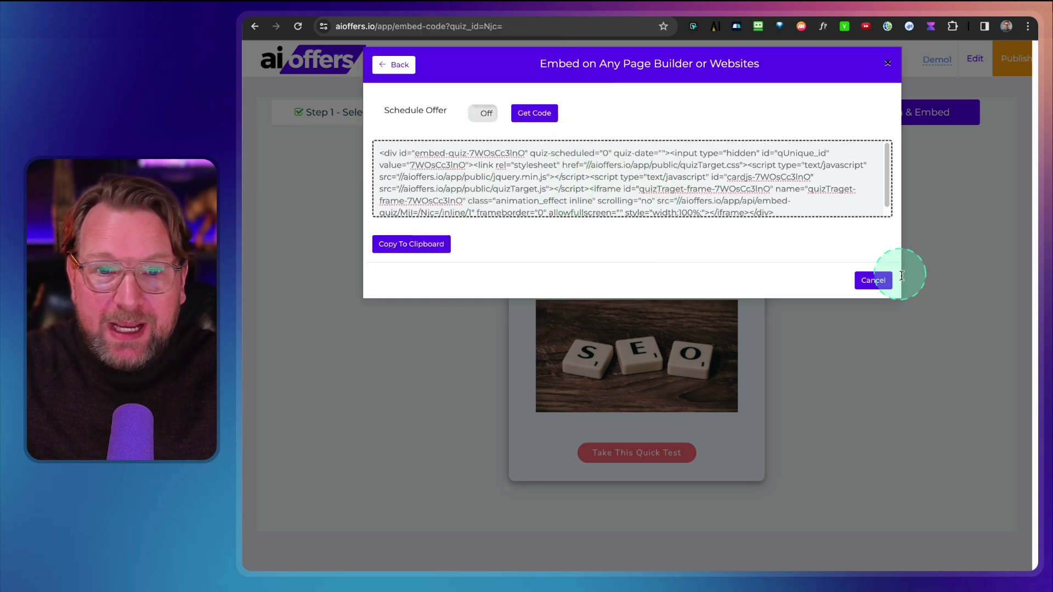
{"action": "left_click", "coordinate": [873, 281]}
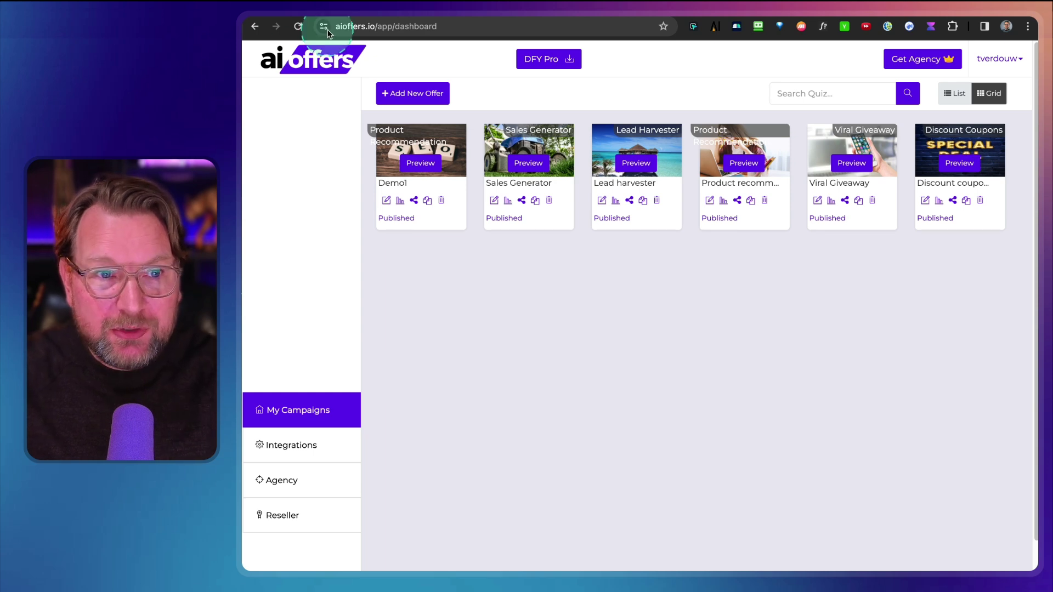
Create a new Discount Coupons offer named 1.
{"action": "left_click", "coordinate": [415, 95]}
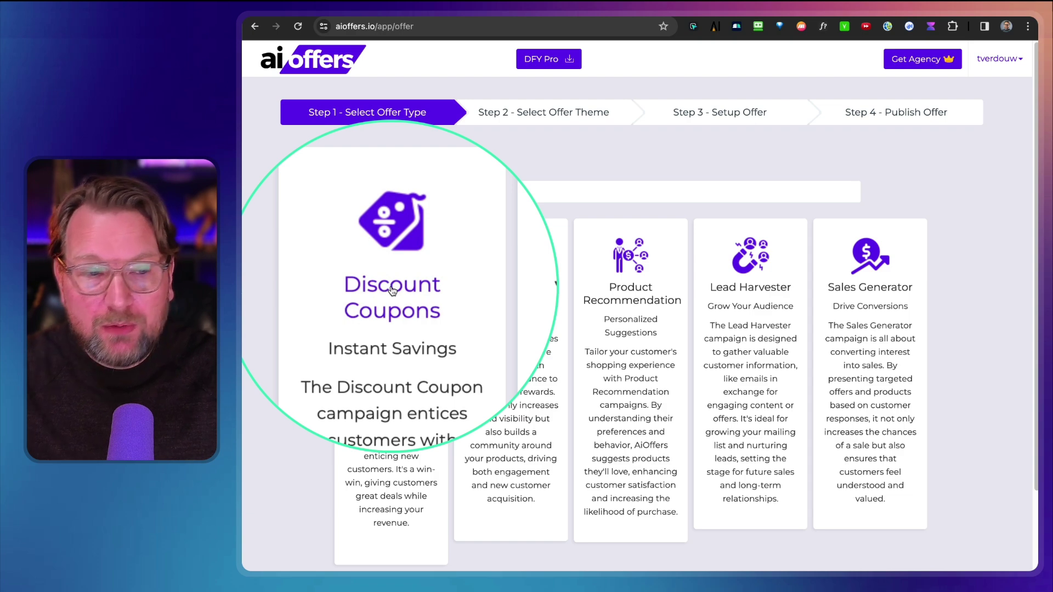
{"action": "left_click", "coordinate": [439, 193]}
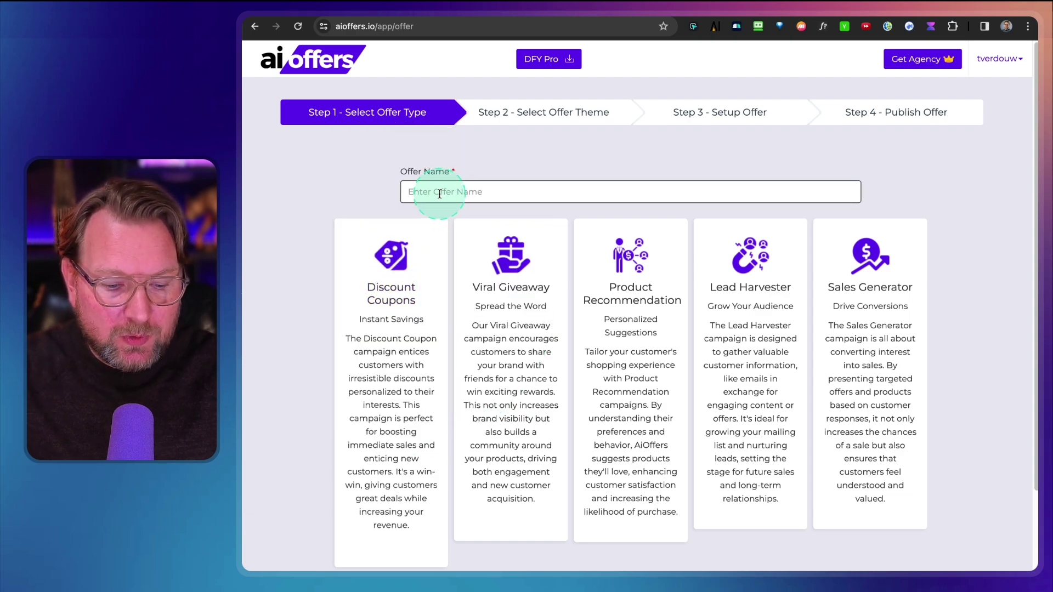
{"action": "type", "text": "1"}
{"action": "left_click", "coordinate": [390, 290]}
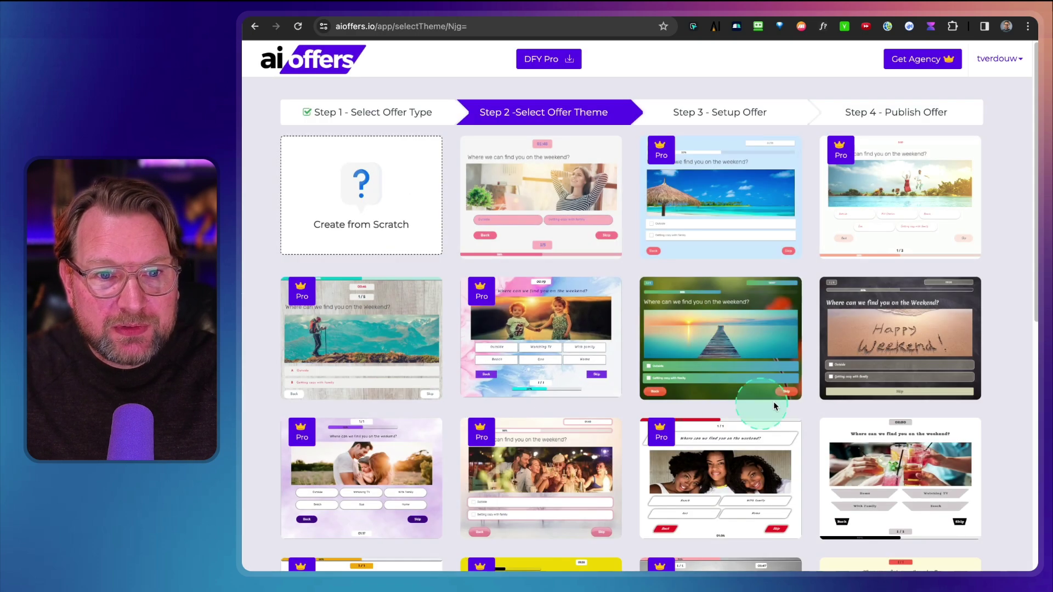
Preview the green theme with the pier photo and apply it to the discount offer.
{"action": "left_click", "coordinate": [719, 339]}
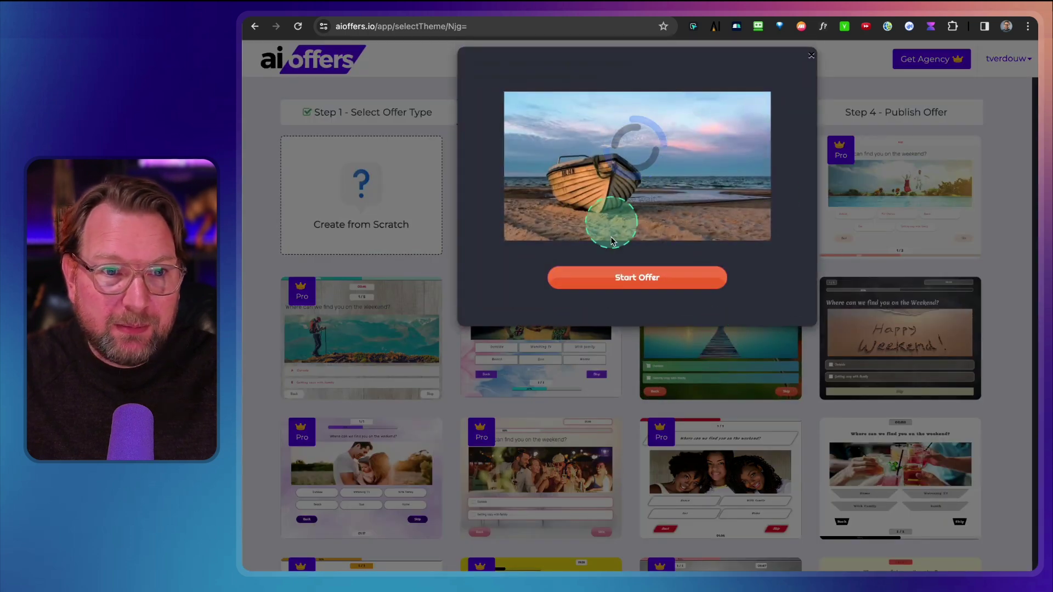
{"action": "left_click", "coordinate": [645, 268]}
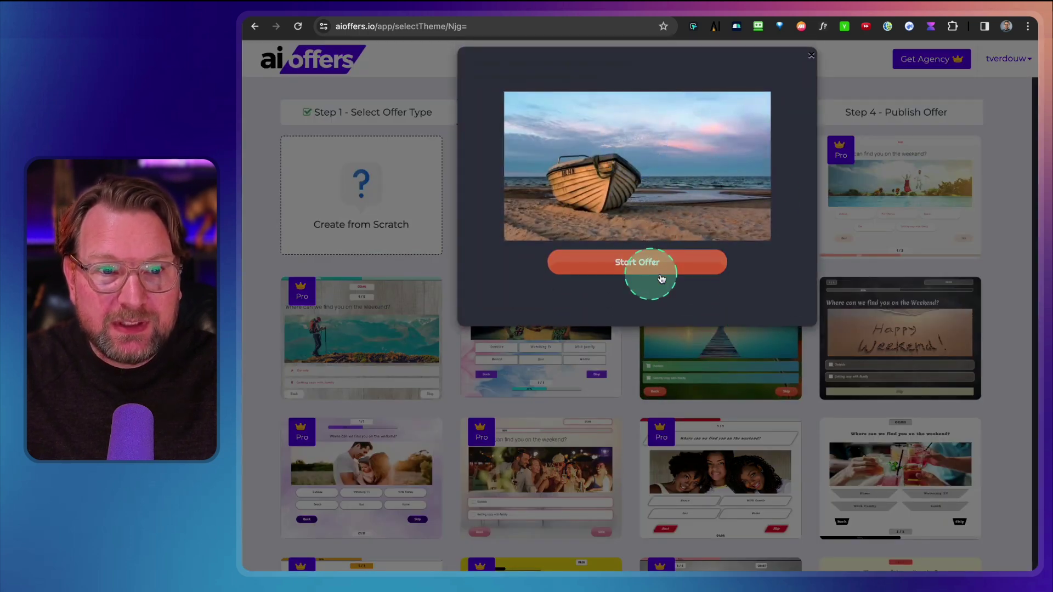
{"action": "left_click", "coordinate": [812, 58]}
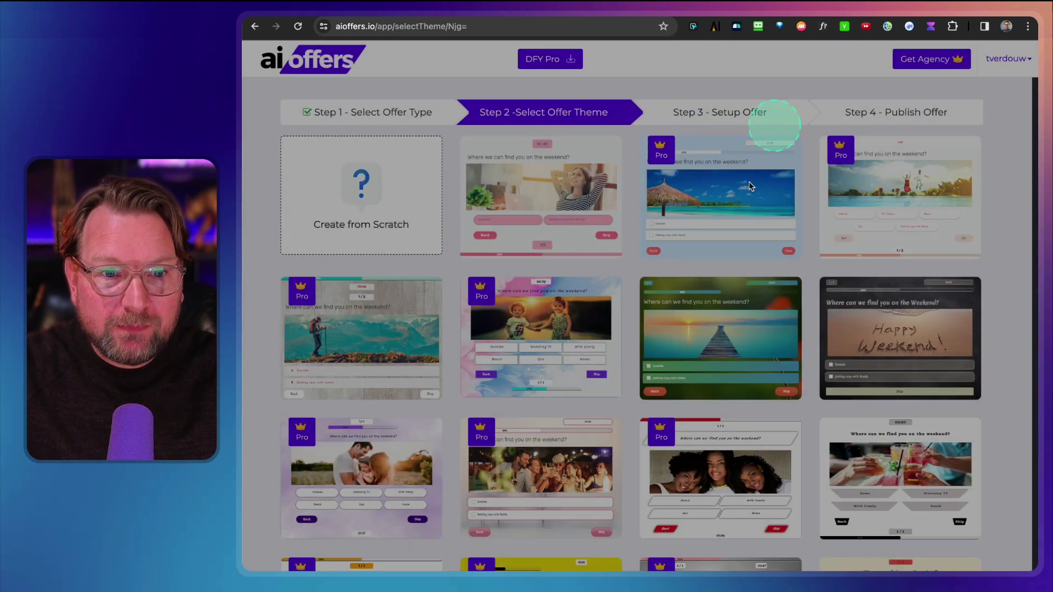
{"action": "left_click", "coordinate": [693, 339]}
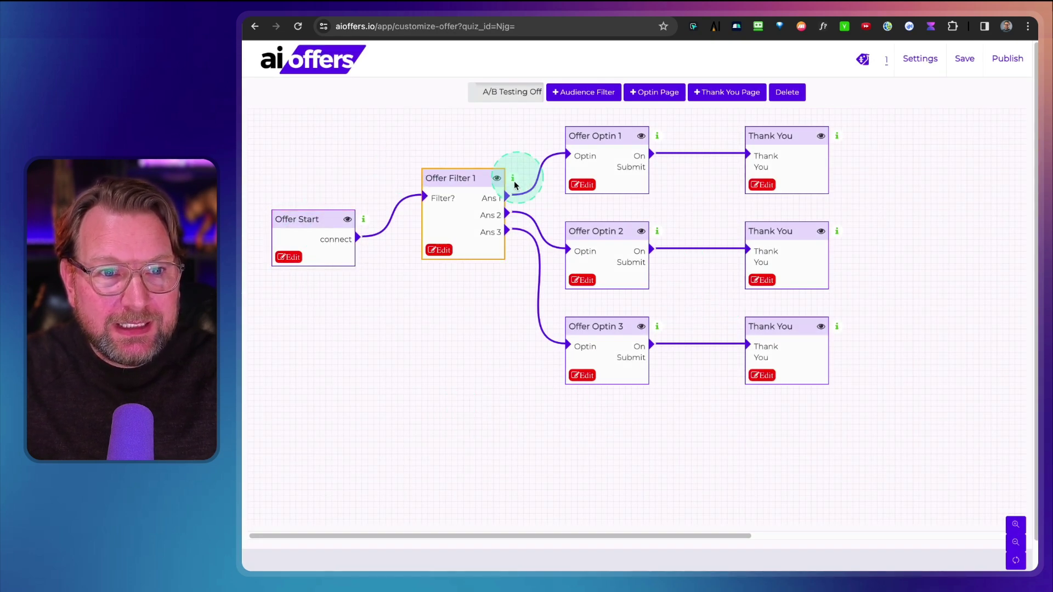
Publish the discount offer and test its final preview by answering the budget question and submitting the $100 off form.
{"action": "left_click", "coordinate": [1002, 73]}
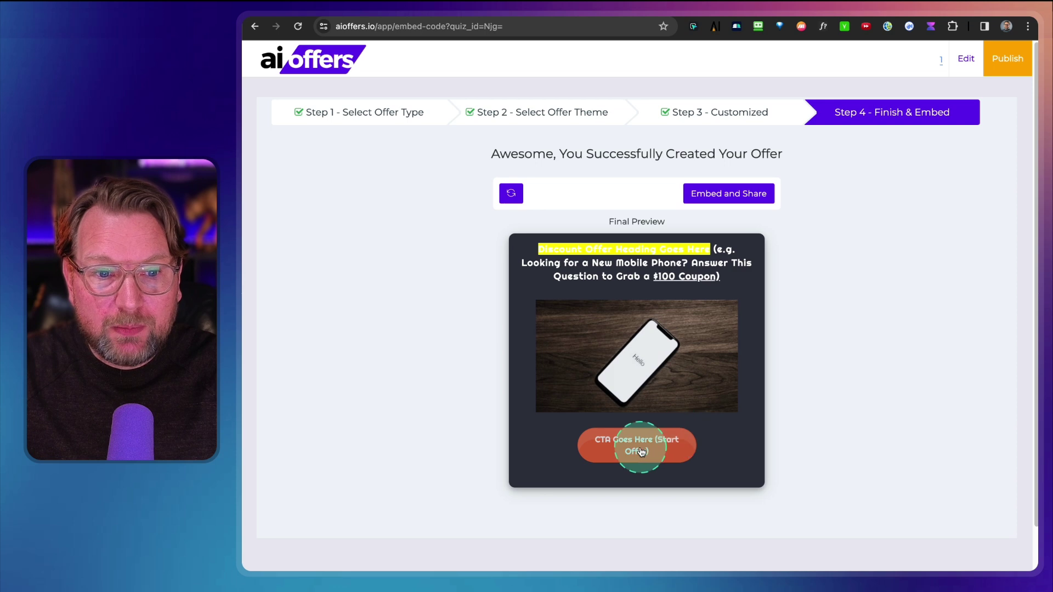
{"action": "left_click", "coordinate": [640, 451]}
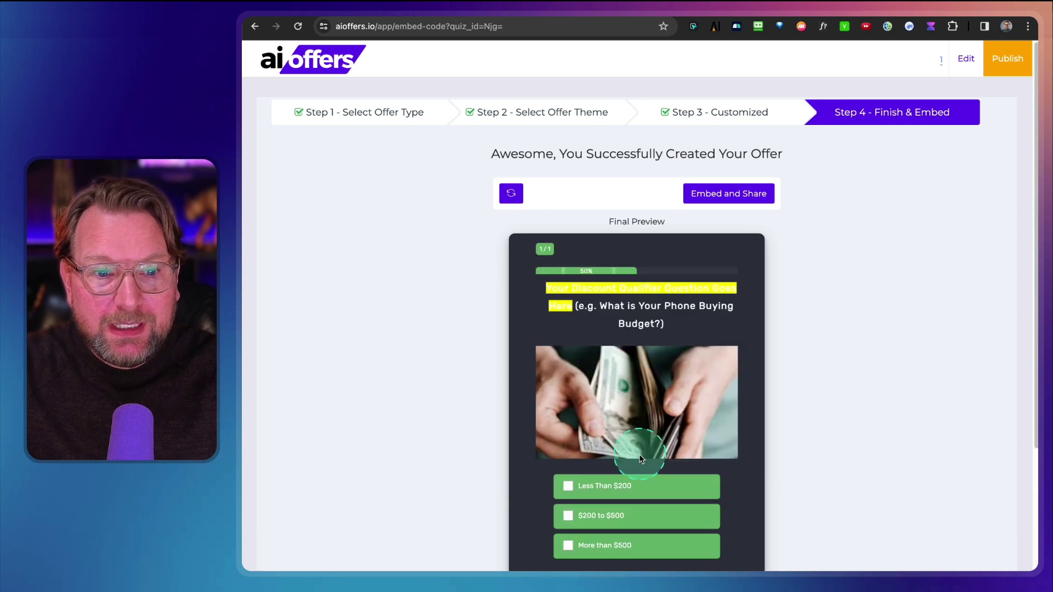
{"action": "scroll", "coordinate": [683, 446], "scroll_direction": "down", "scroll_amount": 1}
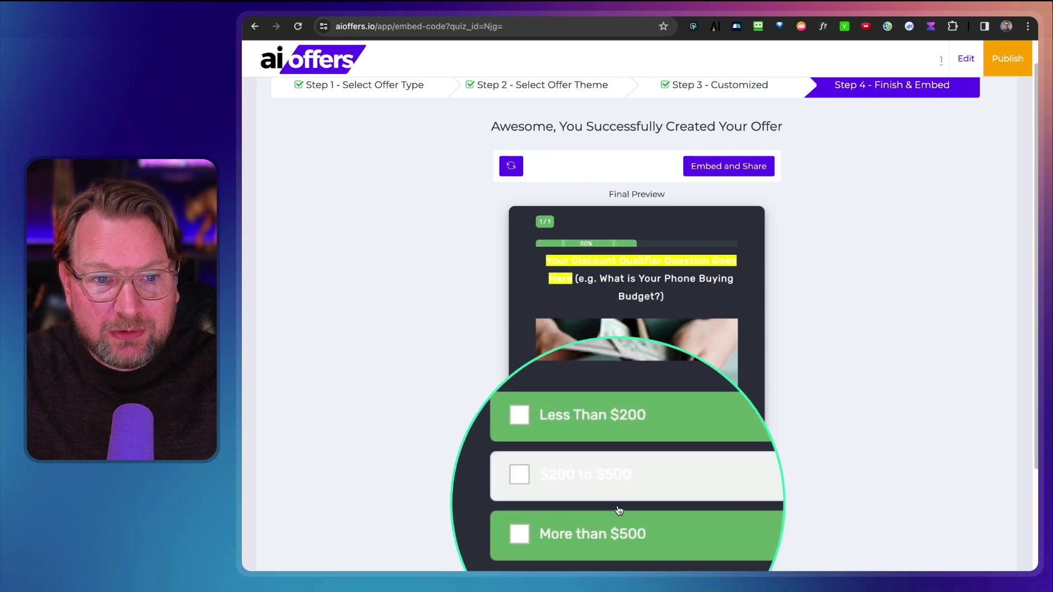
{"action": "left_click", "coordinate": [601, 525]}
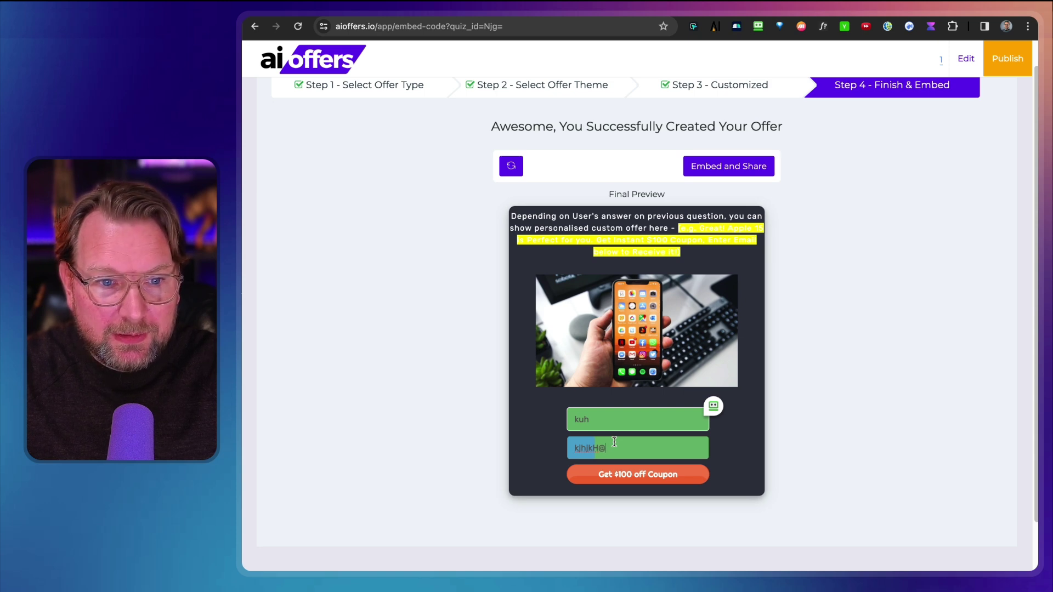
{"action": "left_click", "coordinate": [618, 480]}
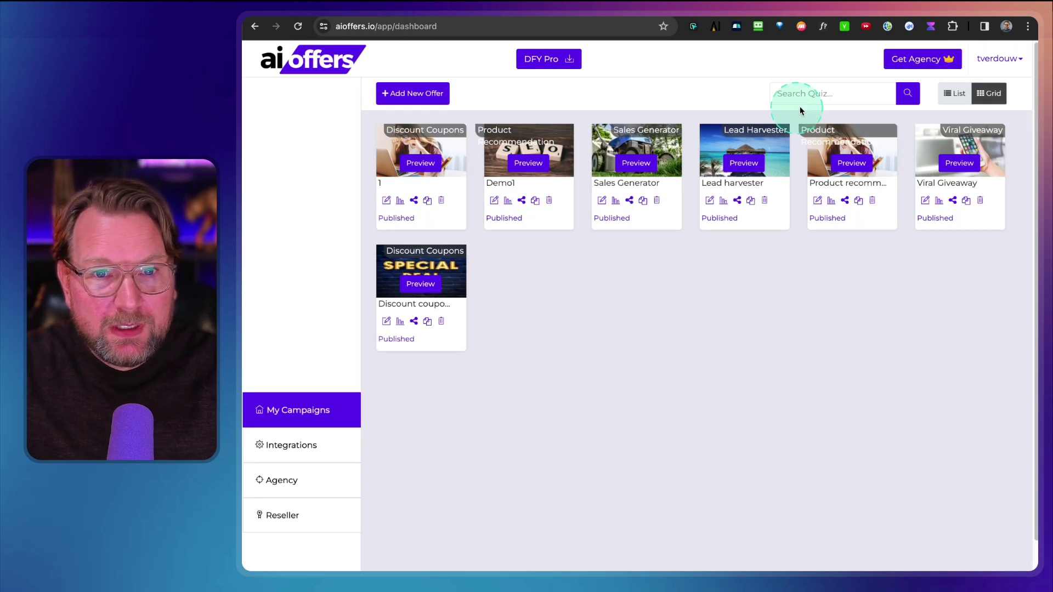
Create a new Viral Giveaway offer named 2.
{"action": "left_click", "coordinate": [425, 106]}
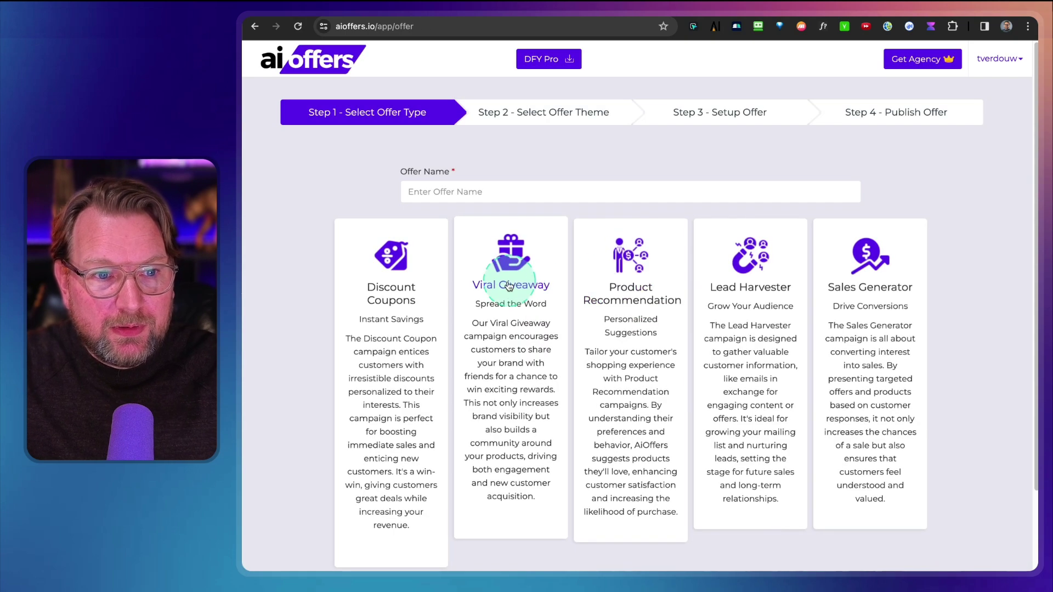
{"action": "left_click", "coordinate": [469, 196]}
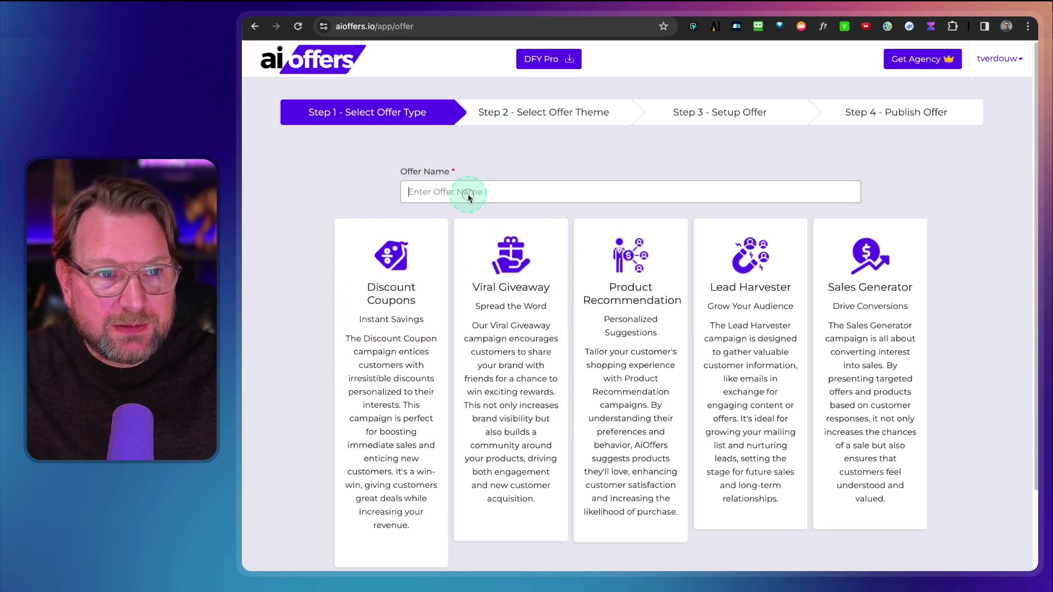
{"action": "type", "text": "2"}
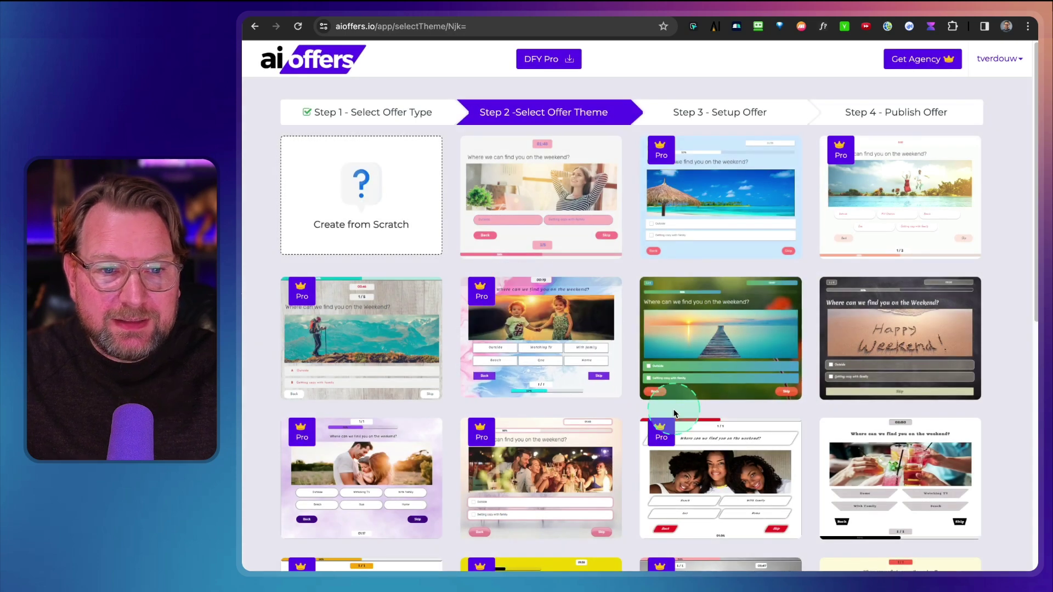
Browse the themes and apply the Pro theme with the evening party photo to the giveaway offer.
{"action": "scroll", "coordinate": [658, 395], "scroll_direction": "down", "scroll_amount": 3}
{"action": "left_click", "coordinate": [674, 415]}
{"action": "scroll", "coordinate": [675, 414], "scroll_direction": "down", "scroll_amount": 3}
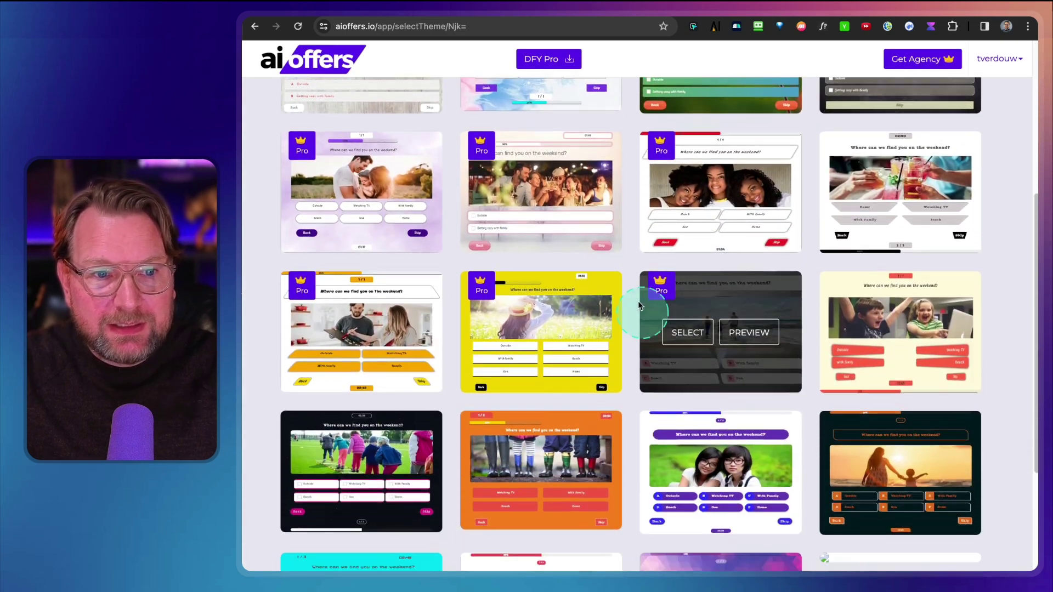
{"action": "left_click", "coordinate": [537, 213]}
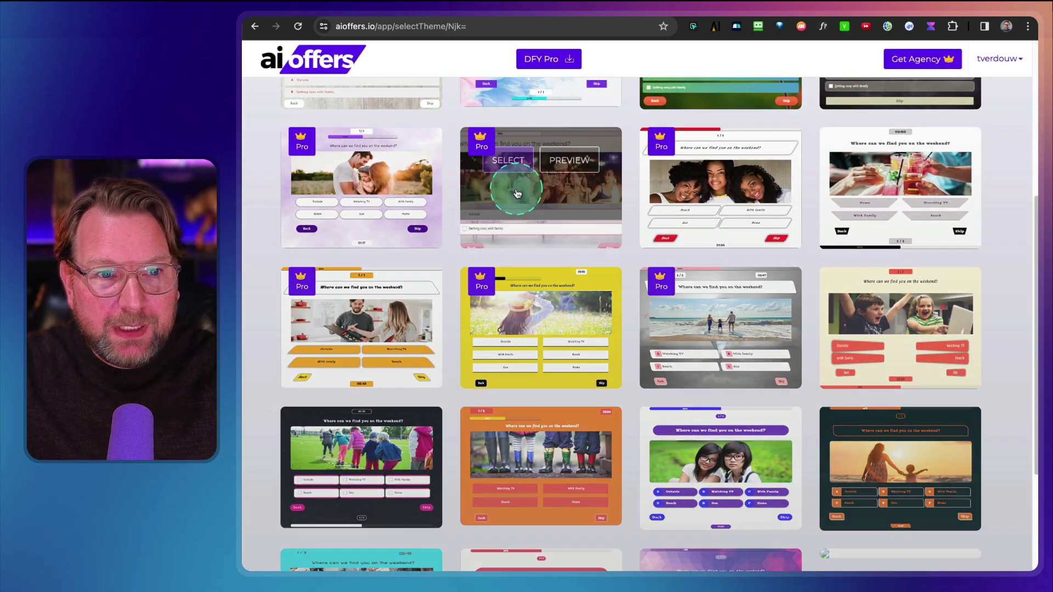
{"action": "left_click", "coordinate": [551, 281]}
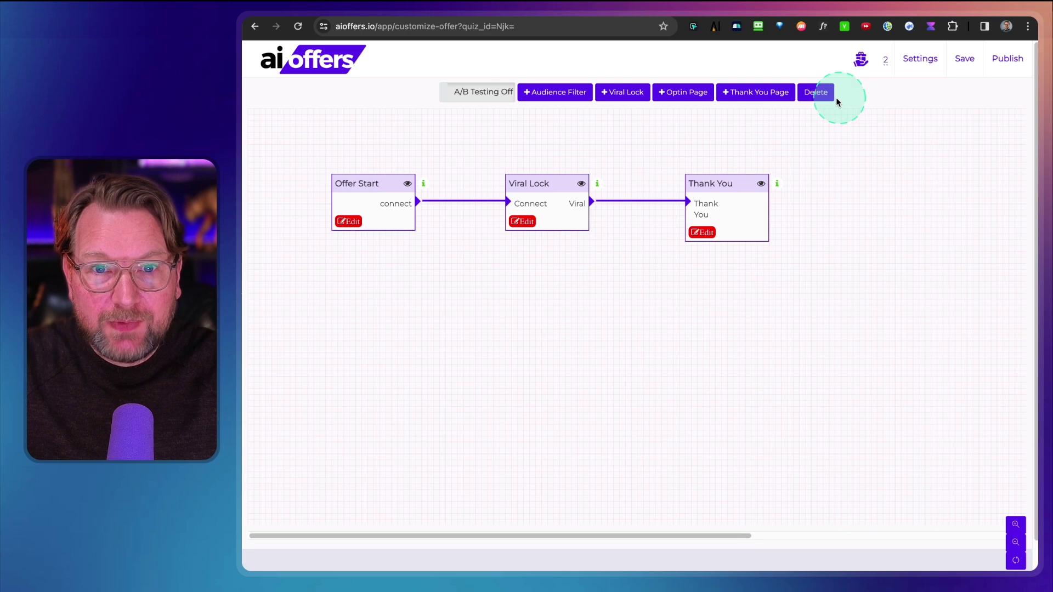
Publish the giveaway offer, advance its final preview to the share-to-unlock page, and return to the campaigns dashboard.
{"action": "left_click", "coordinate": [999, 61]}
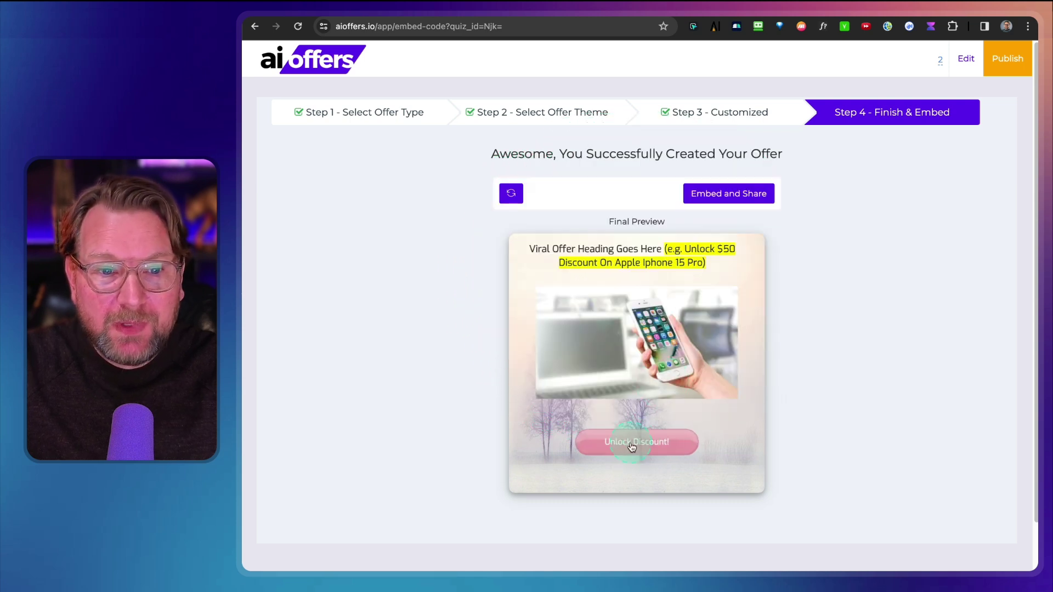
{"action": "left_click", "coordinate": [632, 445]}
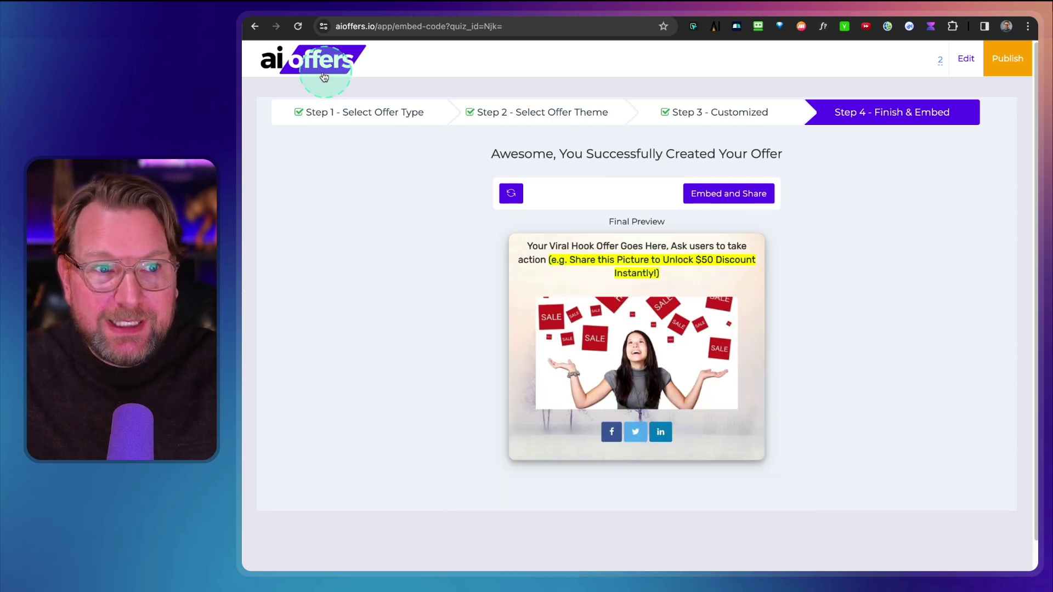
{"action": "left_click", "coordinate": [282, 65]}
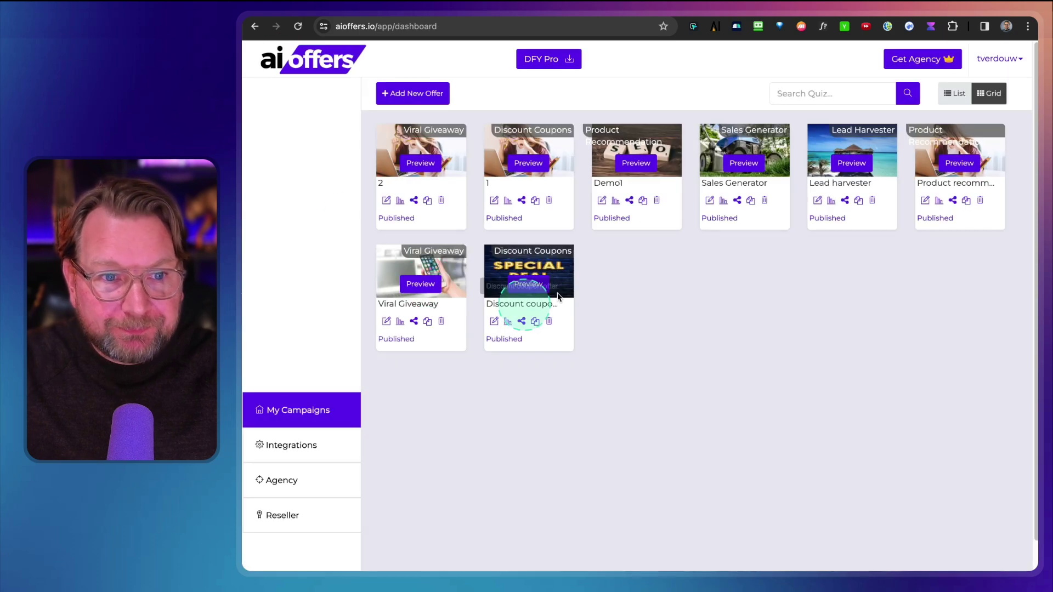
Create a new Lead Harvester offer named 3.
{"action": "left_click", "coordinate": [420, 94]}
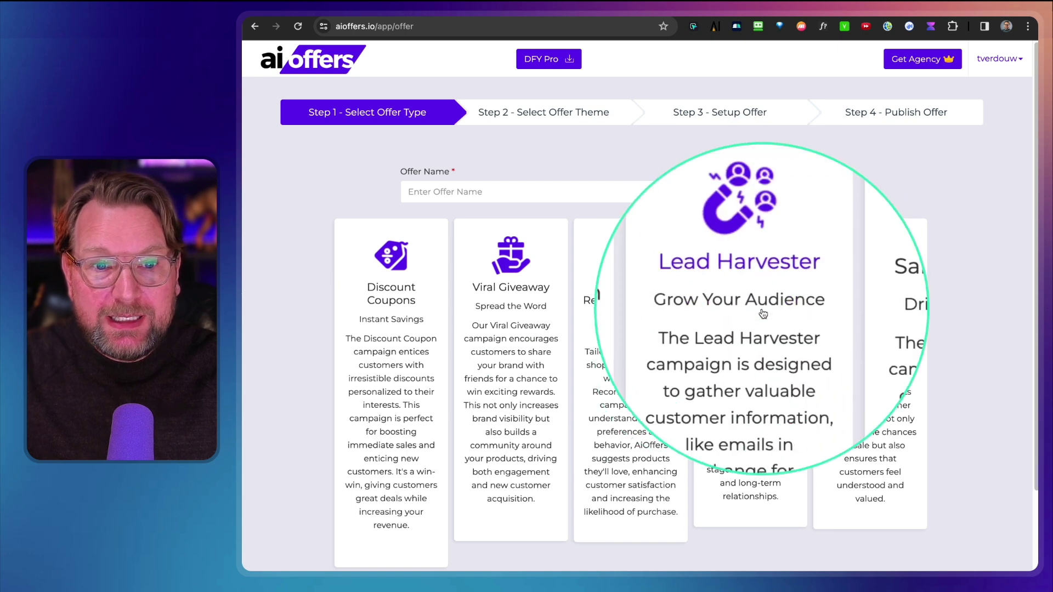
{"action": "left_click", "coordinate": [766, 286]}
{"action": "left_click", "coordinate": [537, 126]}
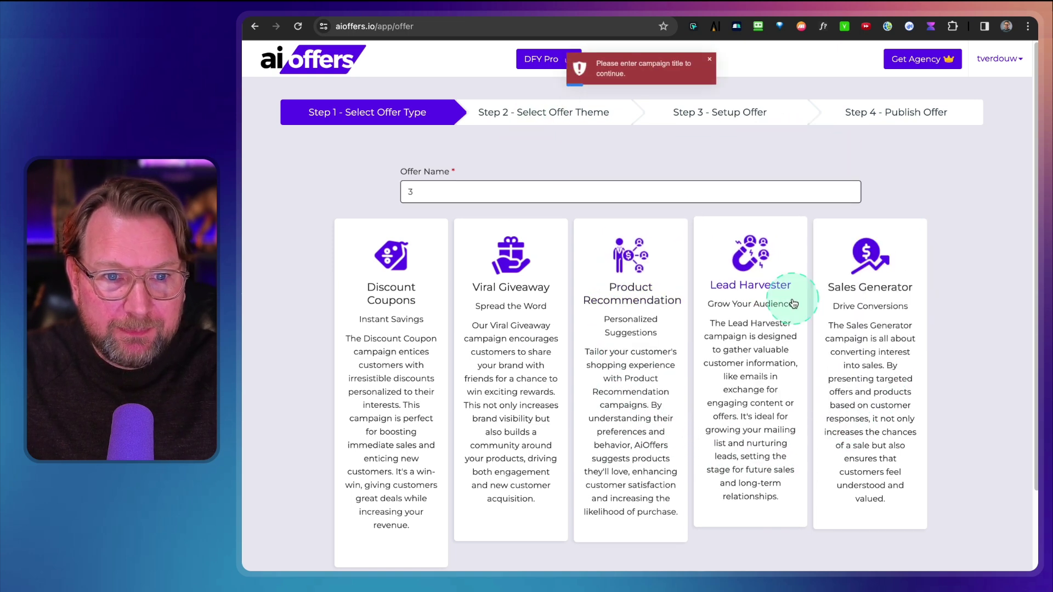
{"action": "left_click", "coordinate": [774, 288]}
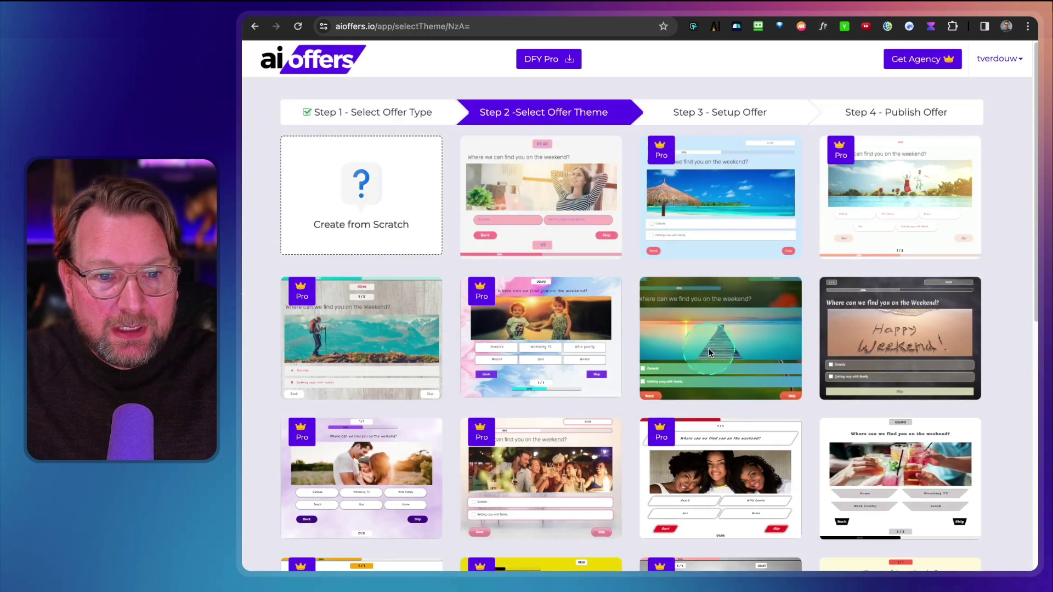
Apply the dark theme with the sunset parent-and-child photo to the Lead Harvester offer and publish it.
{"action": "scroll", "coordinate": [708, 348], "scroll_direction": "down", "scroll_amount": 6}
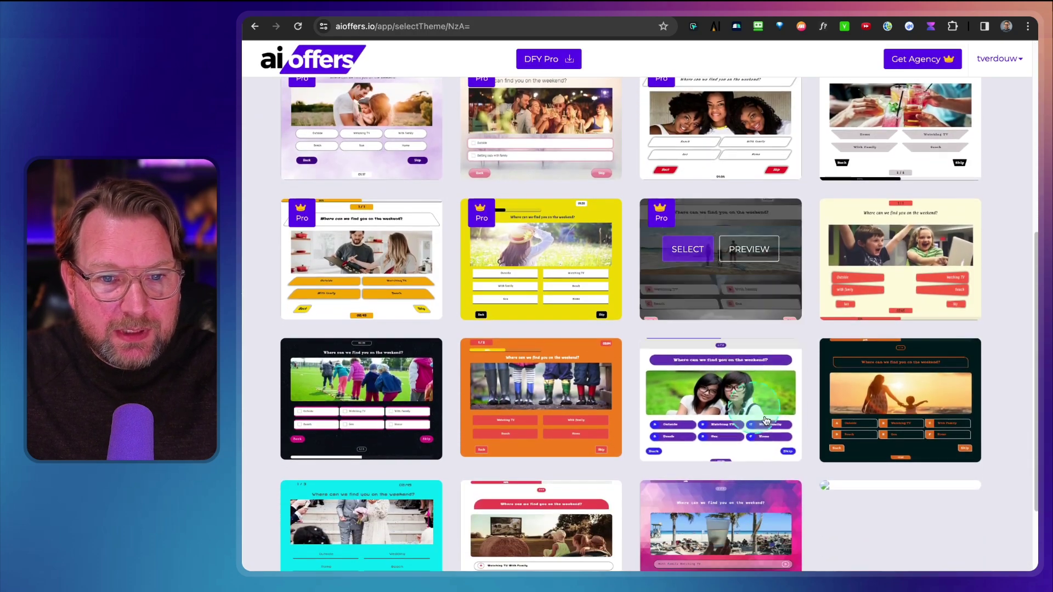
{"action": "left_click", "coordinate": [912, 434]}
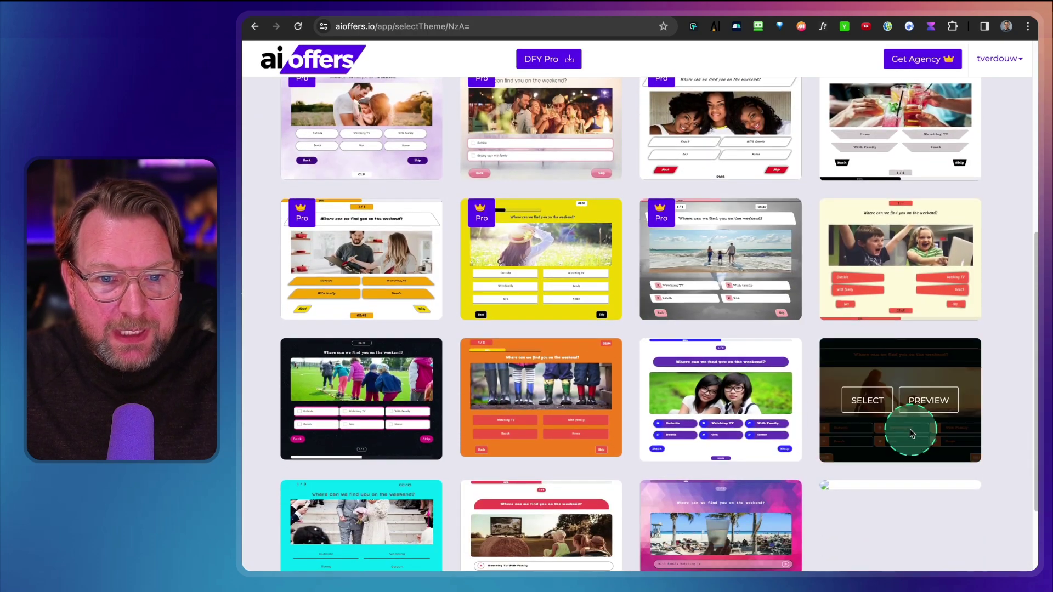
{"action": "left_click", "coordinate": [884, 400]}
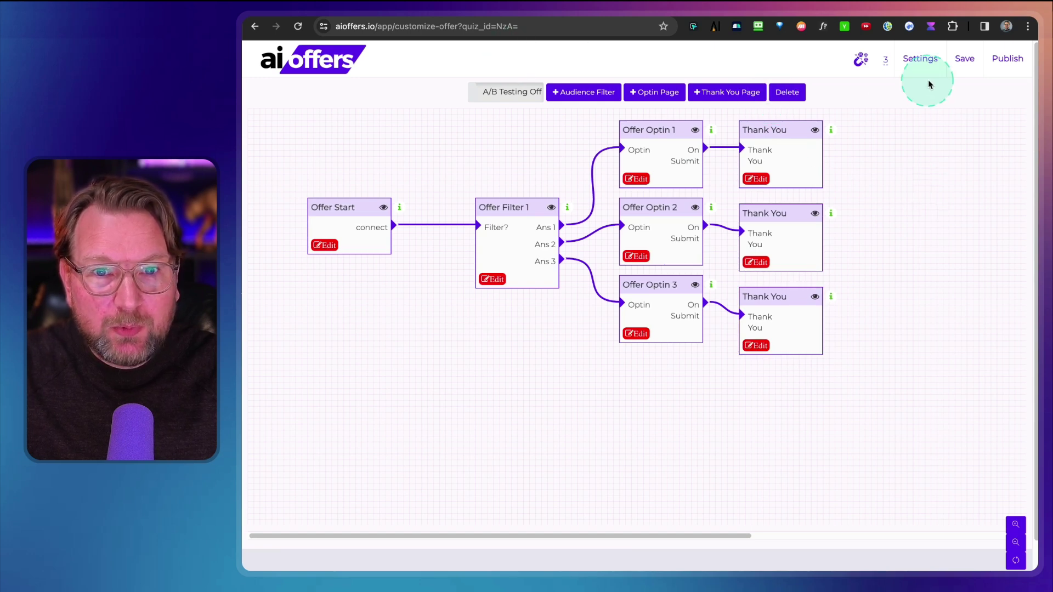
{"action": "left_click", "coordinate": [1002, 60]}
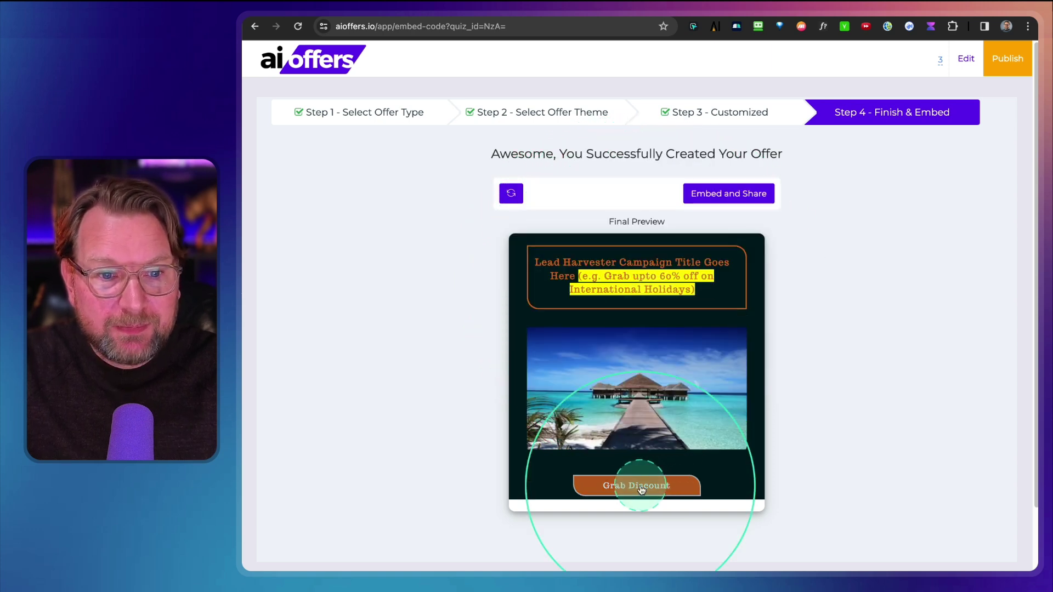
Start the published offer's final preview and answer its travel-planning question with In 1 Month.
{"action": "left_click", "coordinate": [707, 520]}
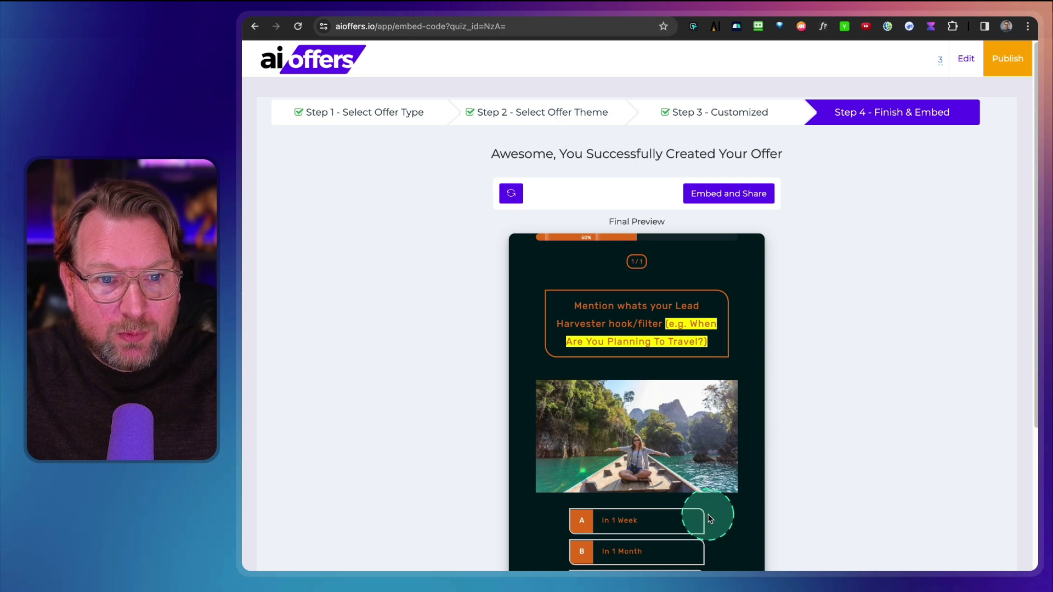
{"action": "scroll", "coordinate": [680, 367], "scroll_direction": "down", "scroll_amount": 1}
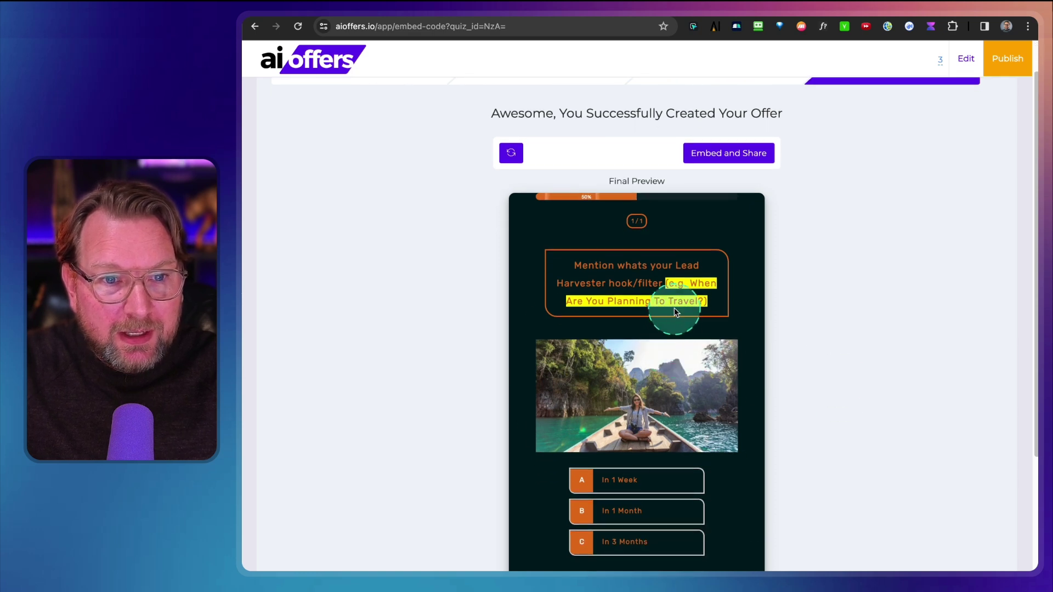
{"action": "scroll", "coordinate": [714, 356], "scroll_direction": "down", "scroll_amount": 2}
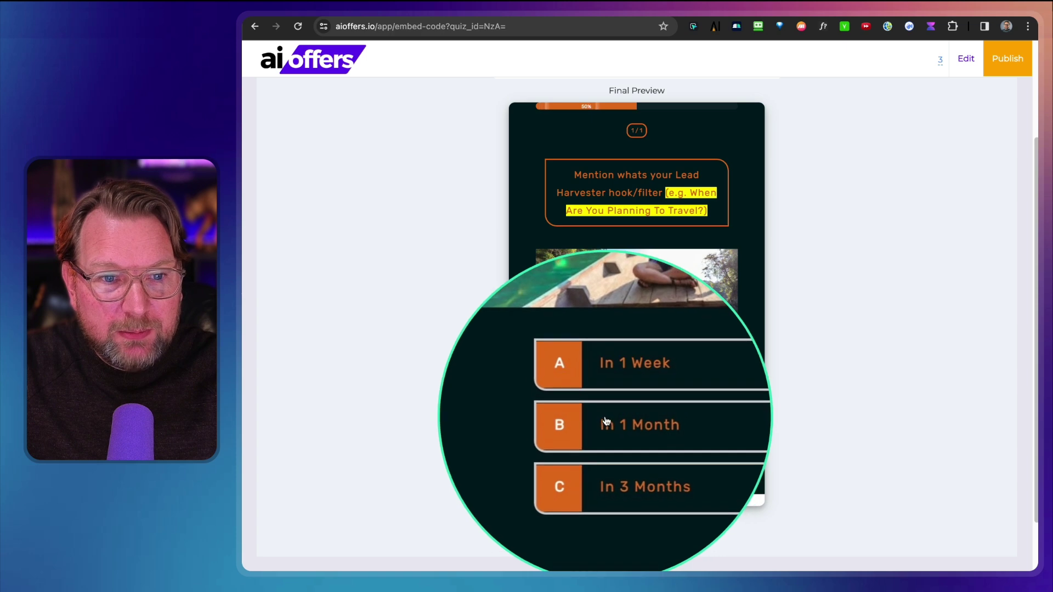
{"action": "left_click", "coordinate": [622, 422]}
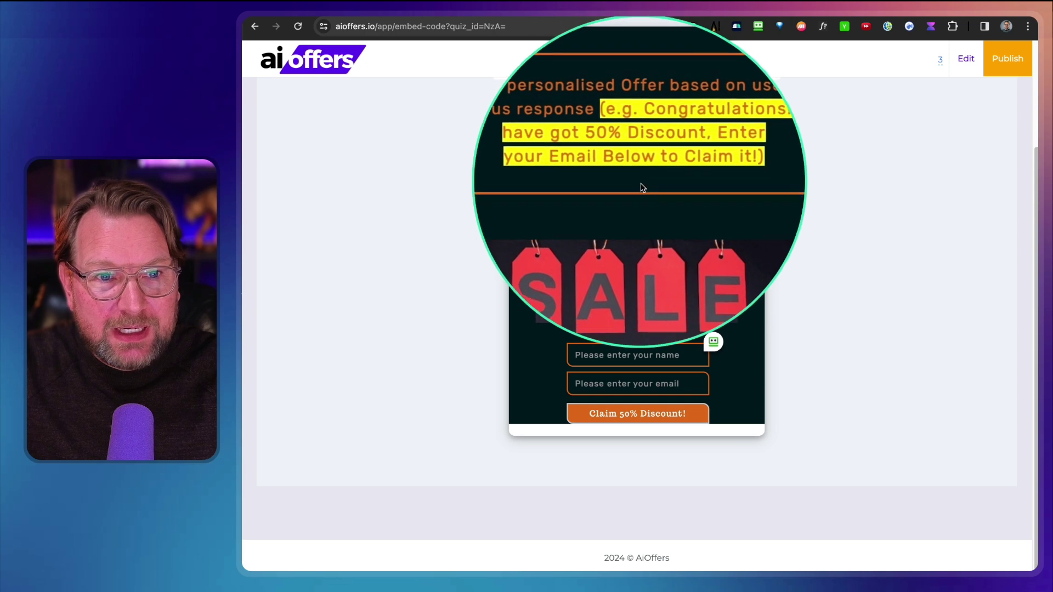
Submit a sample name and email to claim the 50% discount, follow the Book Your Holiday link, and return to the campaigns dashboard.
{"action": "left_click", "coordinate": [733, 313]}
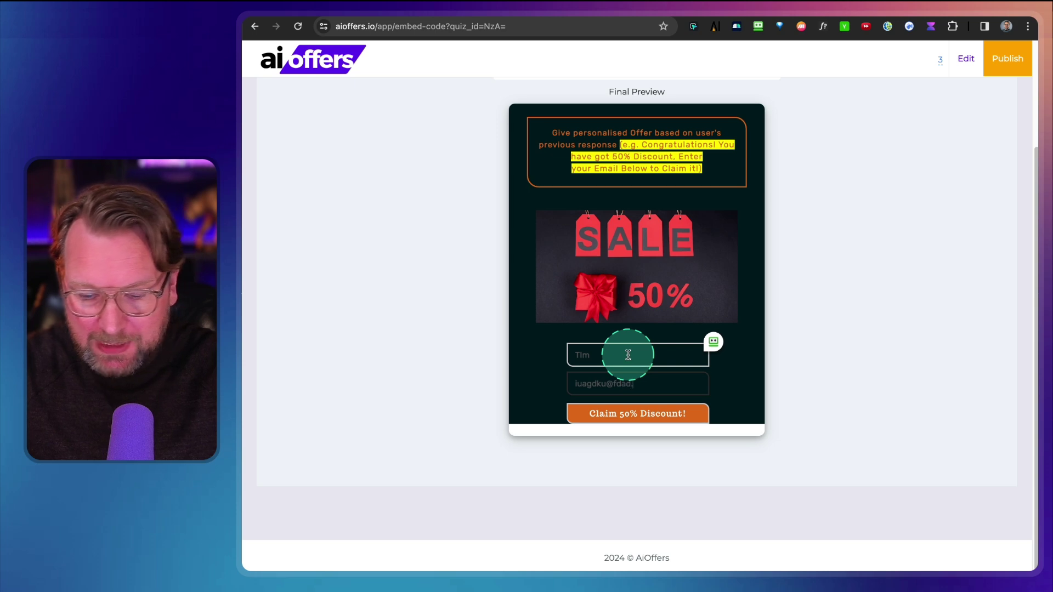
{"action": "left_click", "coordinate": [634, 414]}
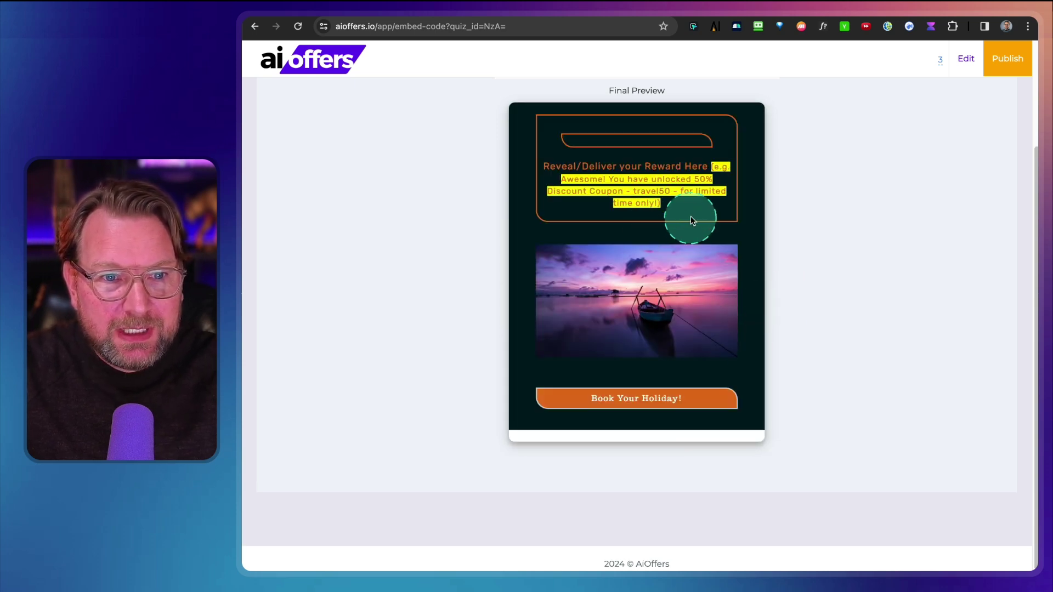
{"action": "left_click", "coordinate": [644, 399]}
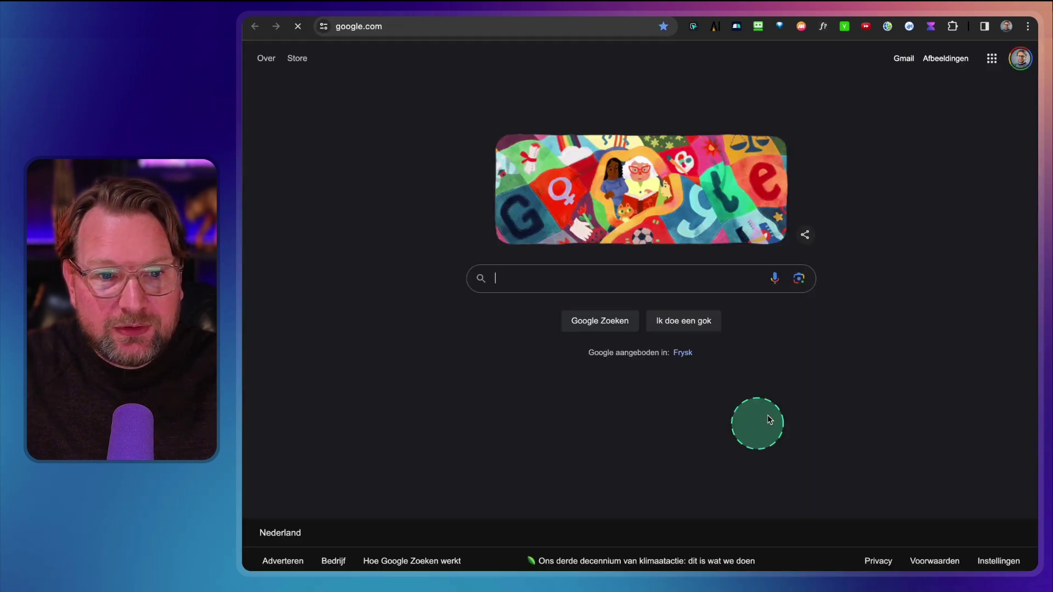
{"action": "key", "text": "super+bracketleft"}
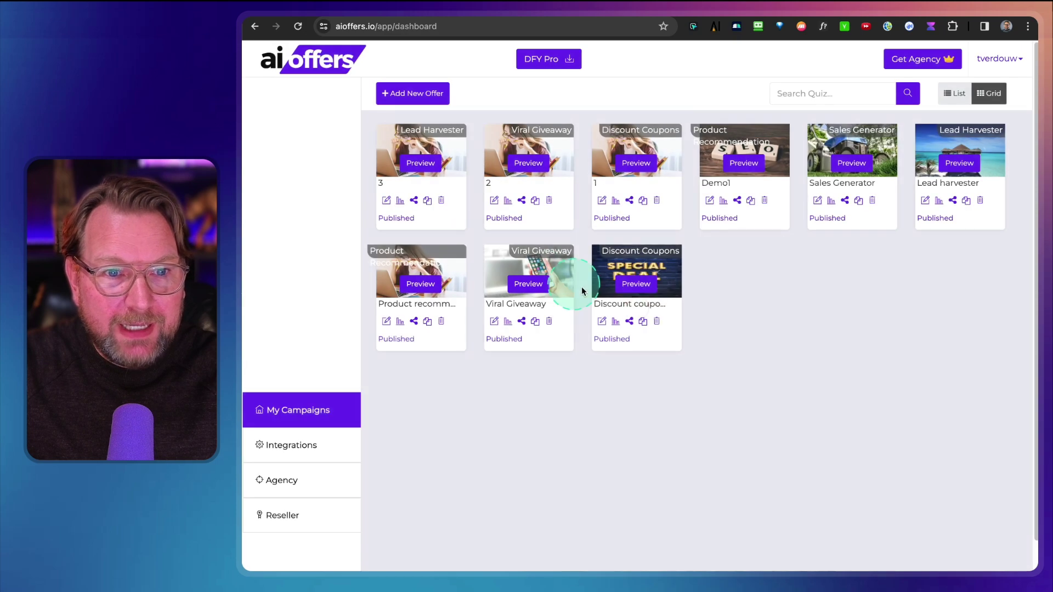
Create a new Sales Generator offer named 4.
{"action": "left_click", "coordinate": [736, 145]}
{"action": "left_click", "coordinate": [417, 98]}
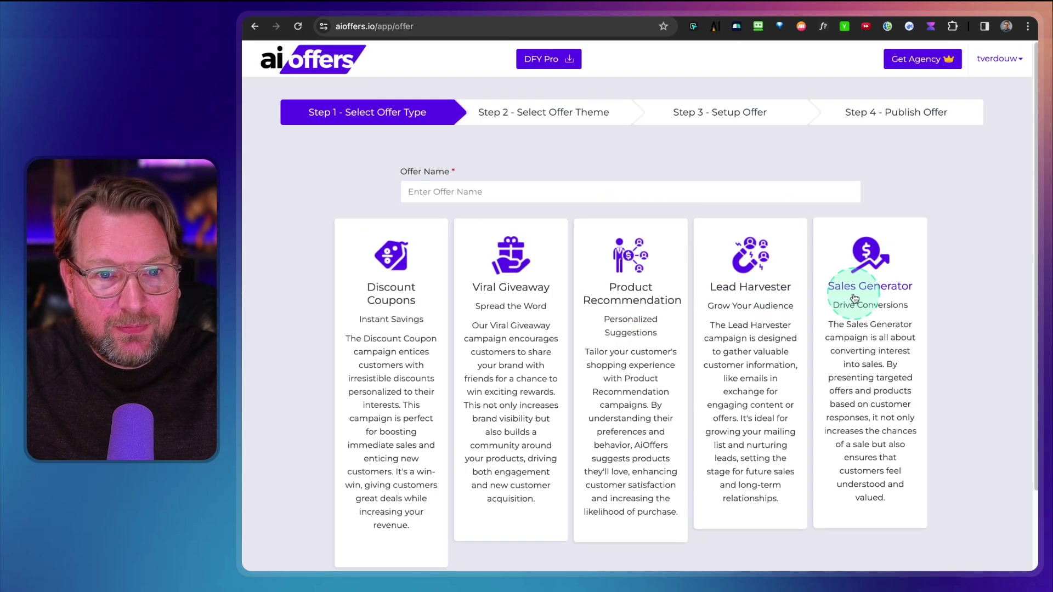
{"action": "left_click", "coordinate": [455, 193]}
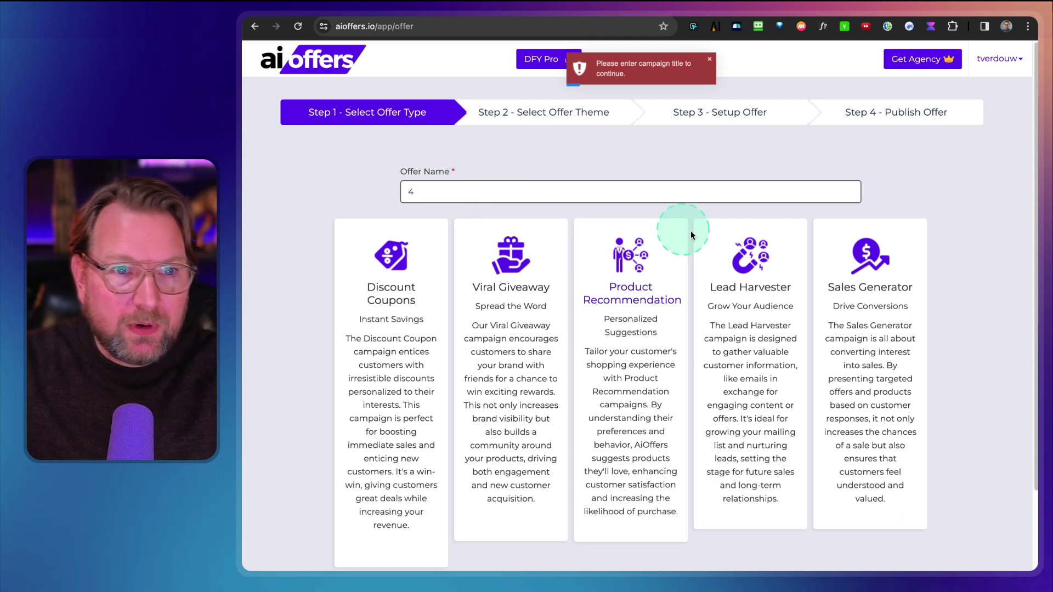
{"action": "left_click", "coordinate": [853, 307]}
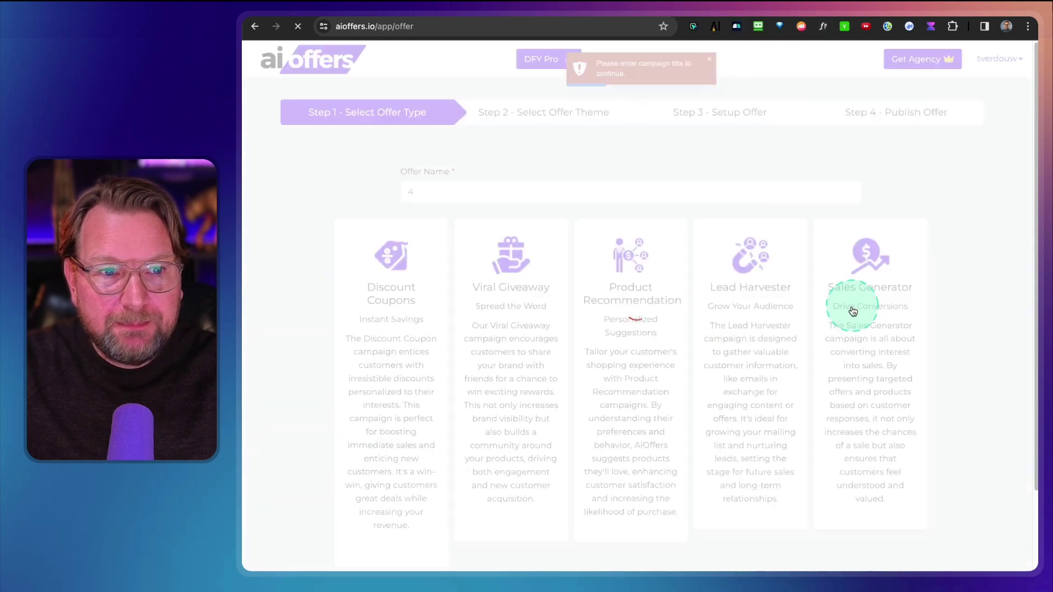
Apply the pink and purple geometric theme with the beach drink photo to the Sales Generator offer and publish it.
{"action": "scroll", "coordinate": [526, 384], "scroll_direction": "down", "scroll_amount": 6}
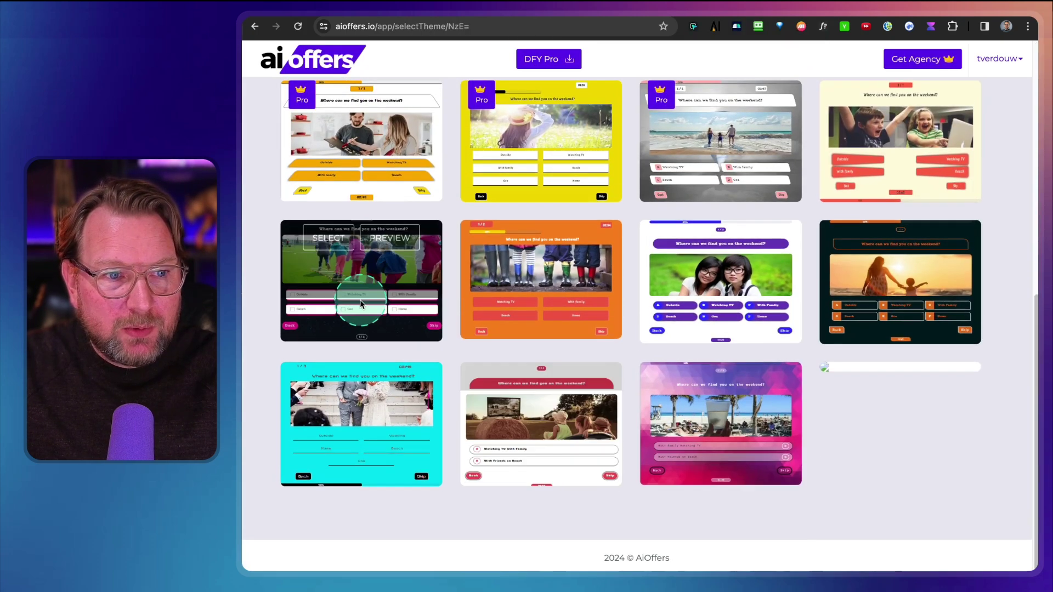
{"action": "scroll", "coordinate": [510, 236], "scroll_direction": "up", "scroll_amount": 1}
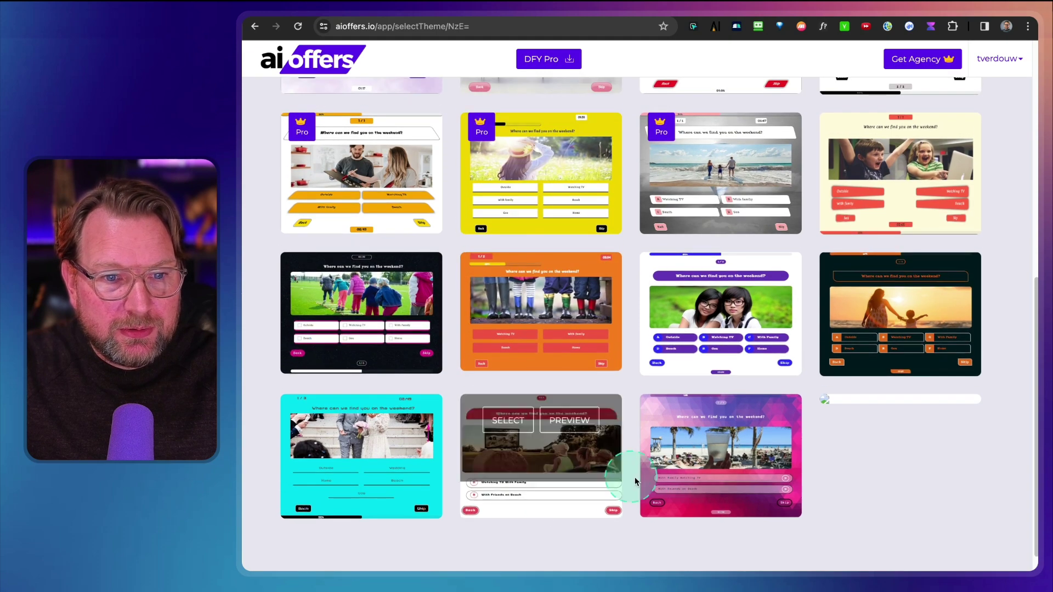
{"action": "left_click", "coordinate": [706, 465]}
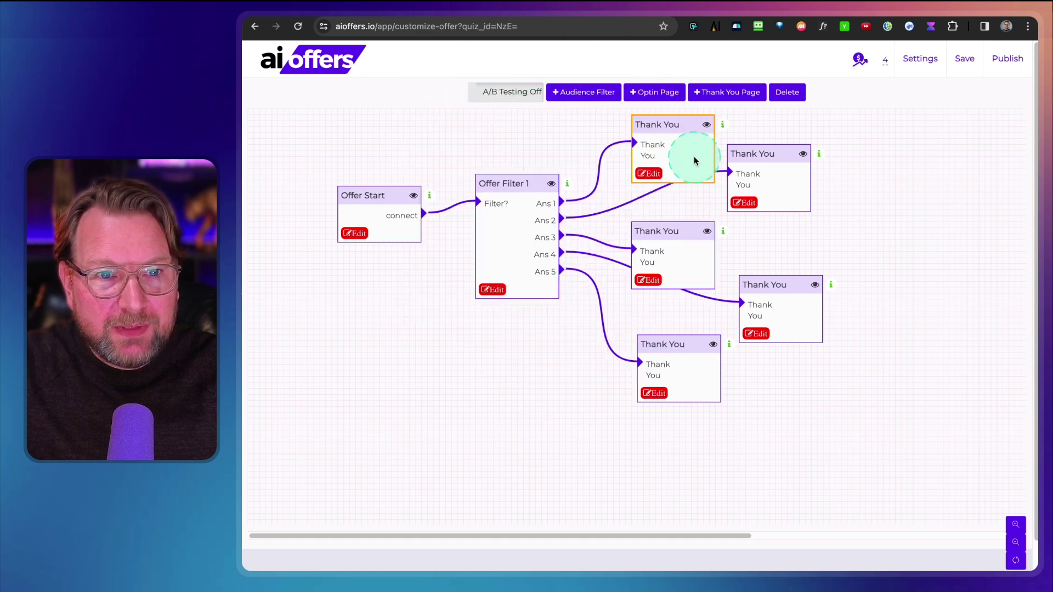
{"action": "left_click", "coordinate": [921, 64]}
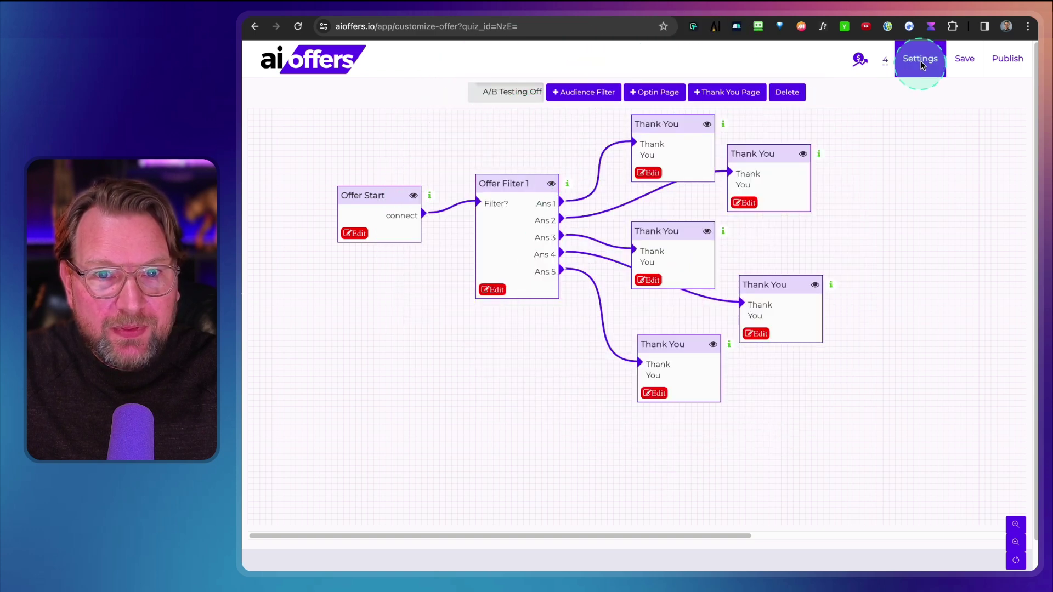
{"action": "left_click", "coordinate": [1013, 65]}
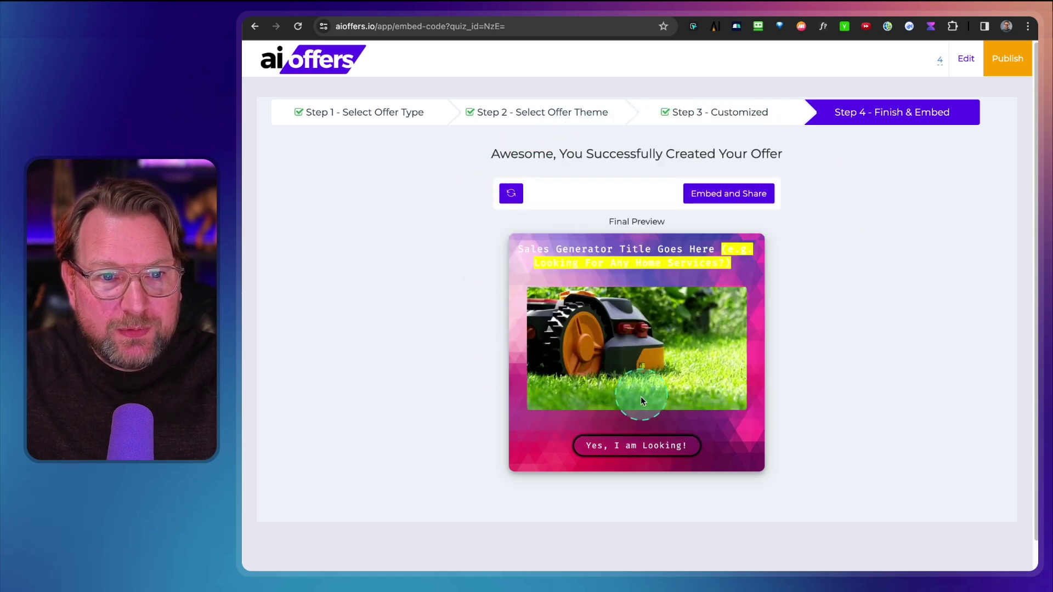
Run the Sales Generator offer's final preview, choose Lawn Mowing to reach its coupon page, and return to the offer's flow editor.
{"action": "left_click", "coordinate": [651, 446]}
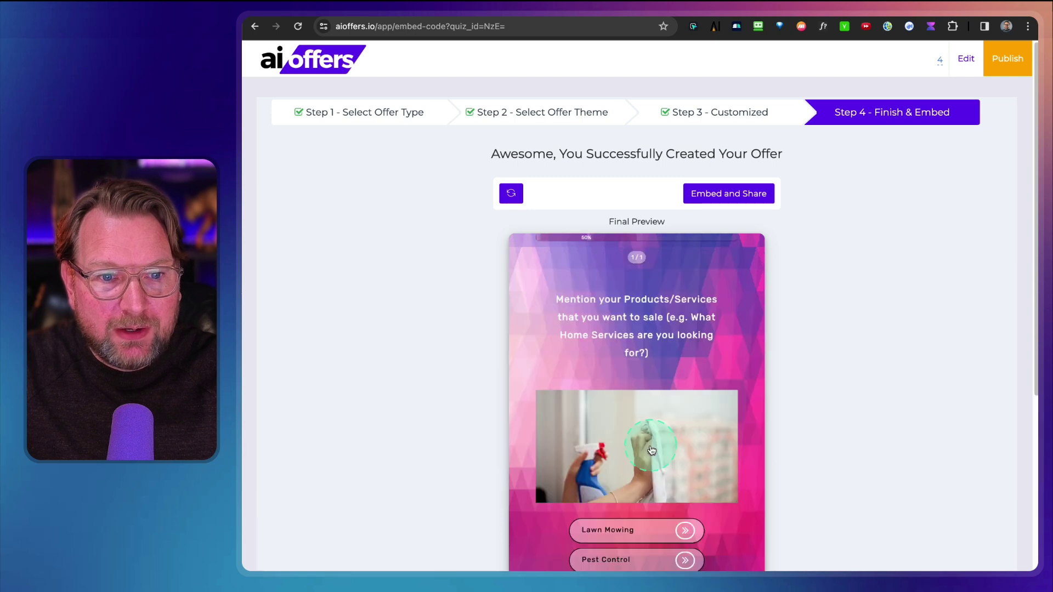
{"action": "scroll", "coordinate": [711, 384], "scroll_direction": "down", "scroll_amount": 5}
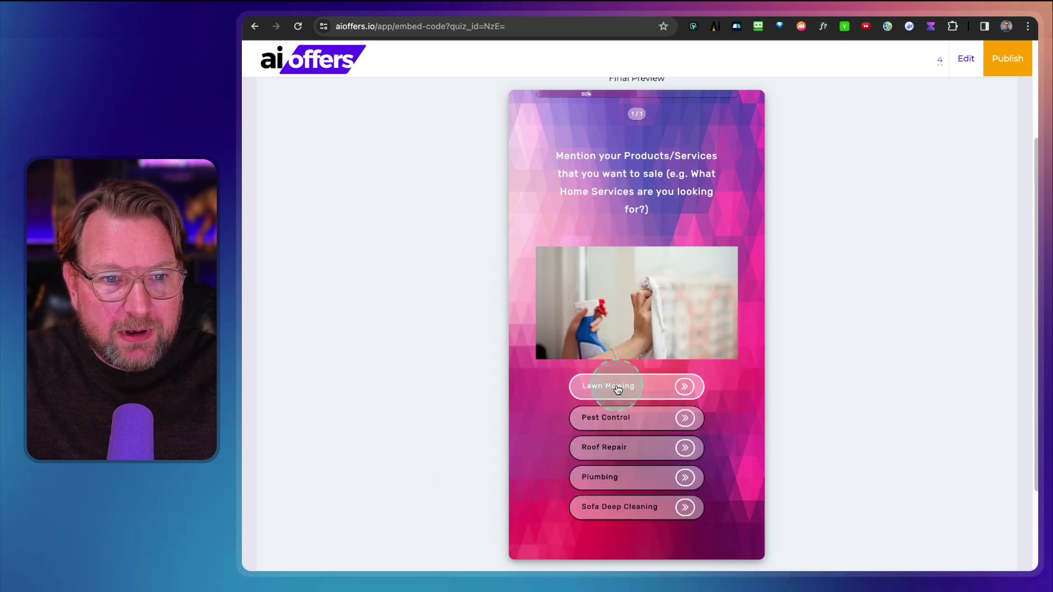
{"action": "left_click", "coordinate": [610, 396]}
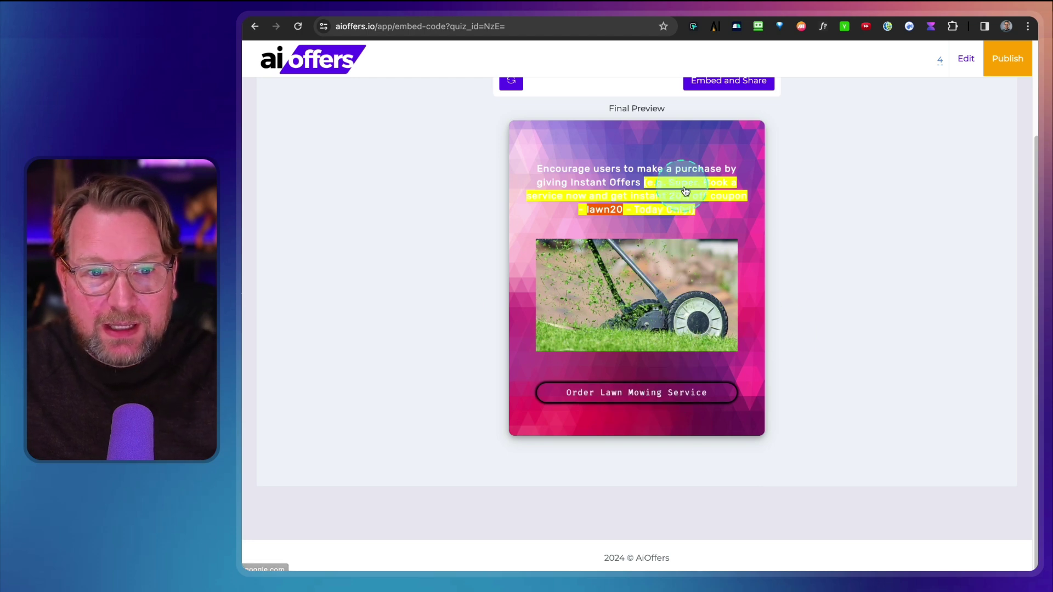
{"action": "scroll", "coordinate": [685, 192], "scroll_direction": "up", "scroll_amount": 2}
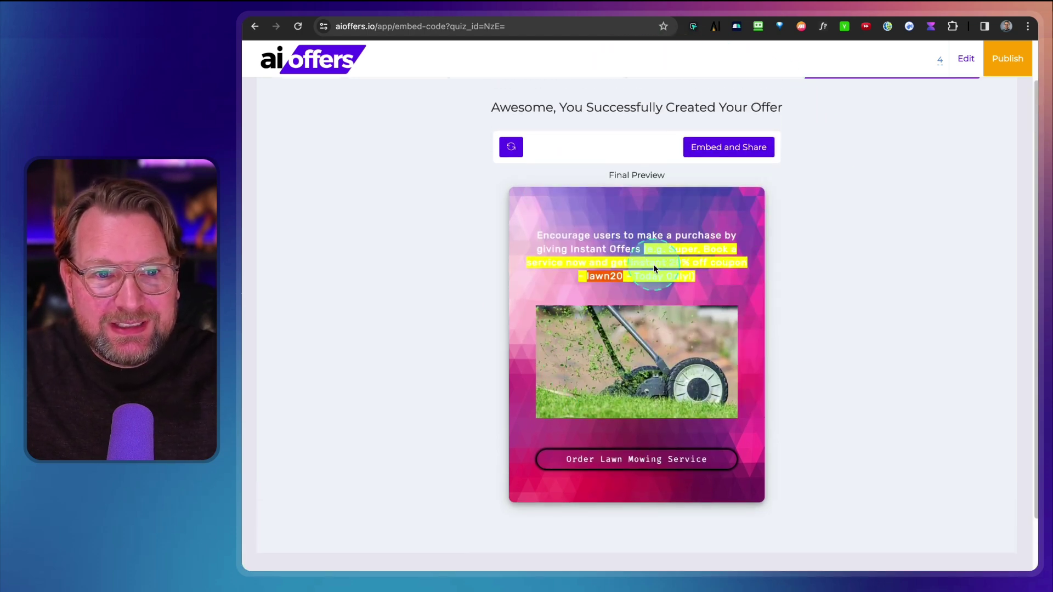
{"action": "scroll", "coordinate": [653, 268], "scroll_direction": "up", "scroll_amount": 1}
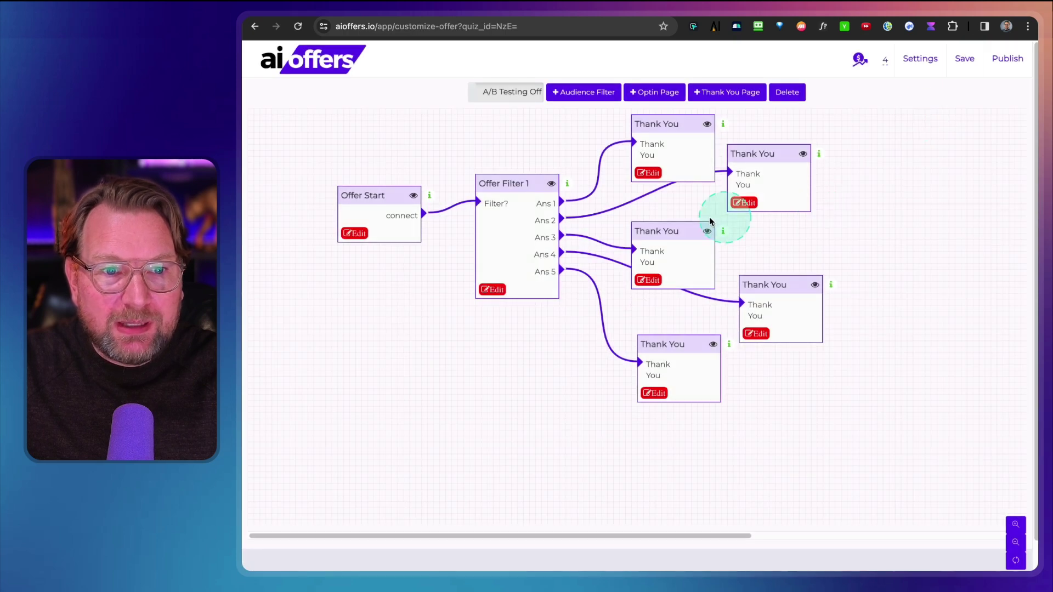
Inspect the question text of Offer Filter 1 and the offer's text theme settings, closing both without saving, and return to the dashboard.
{"action": "left_click", "coordinate": [540, 237]}
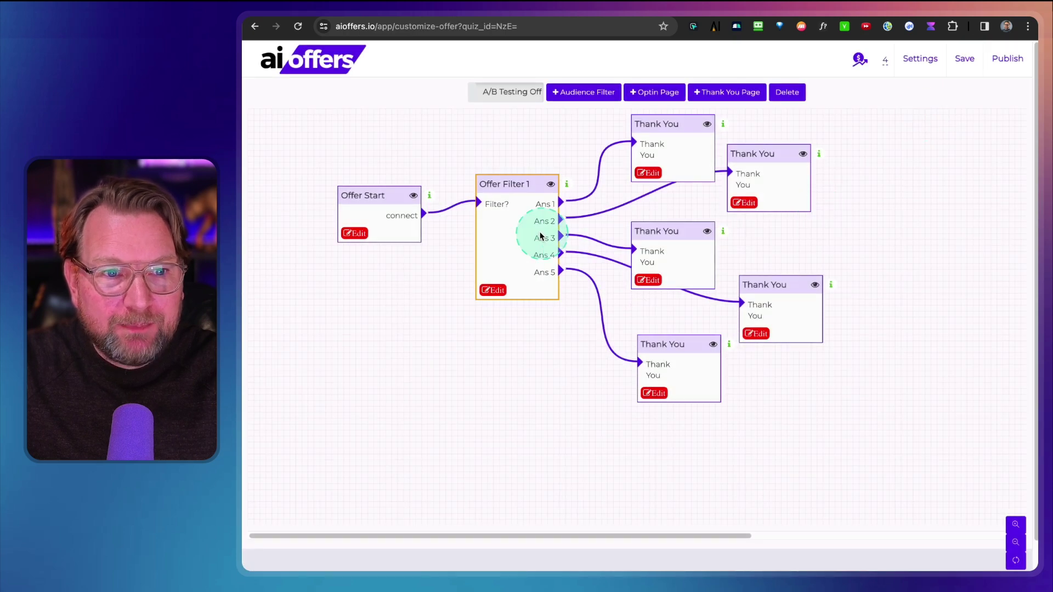
{"action": "left_click", "coordinate": [495, 290]}
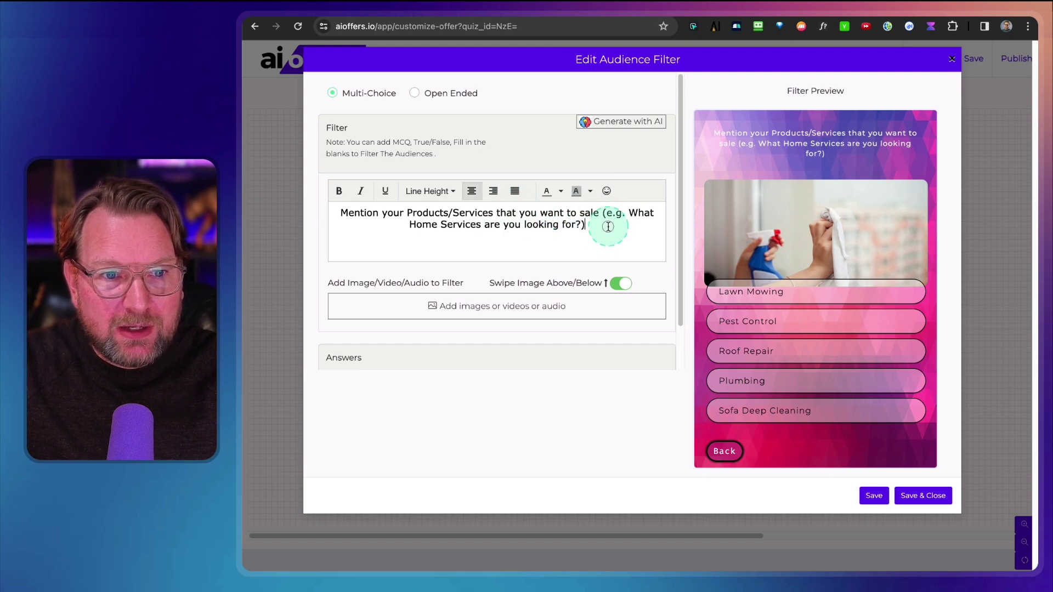
{"action": "left_click_drag", "start_coordinate": [609, 226], "coordinate": [452, 215]}
{"action": "left_click", "coordinate": [952, 61]}
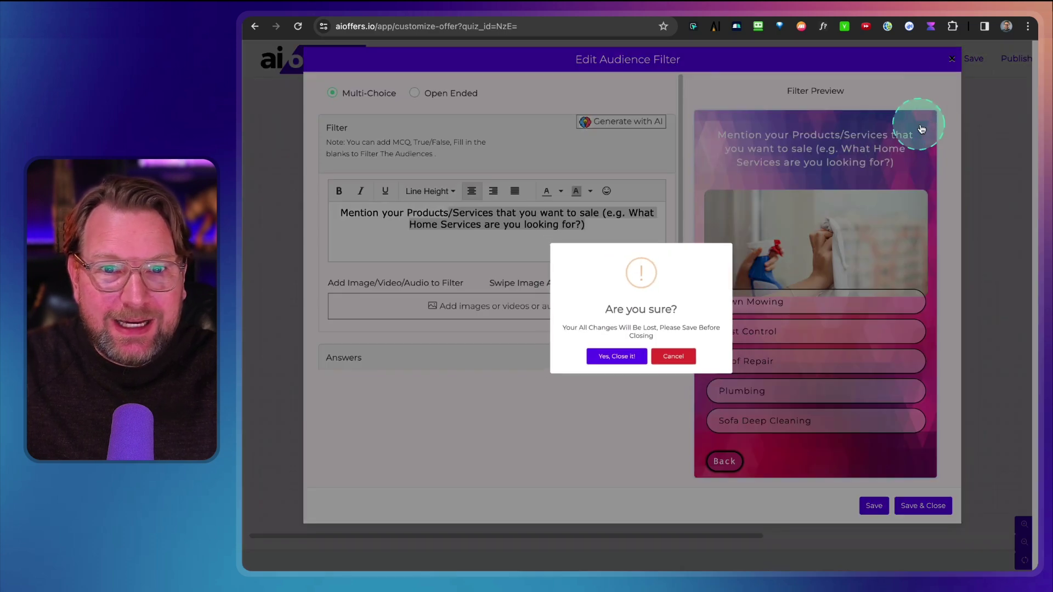
{"action": "left_click", "coordinate": [628, 367]}
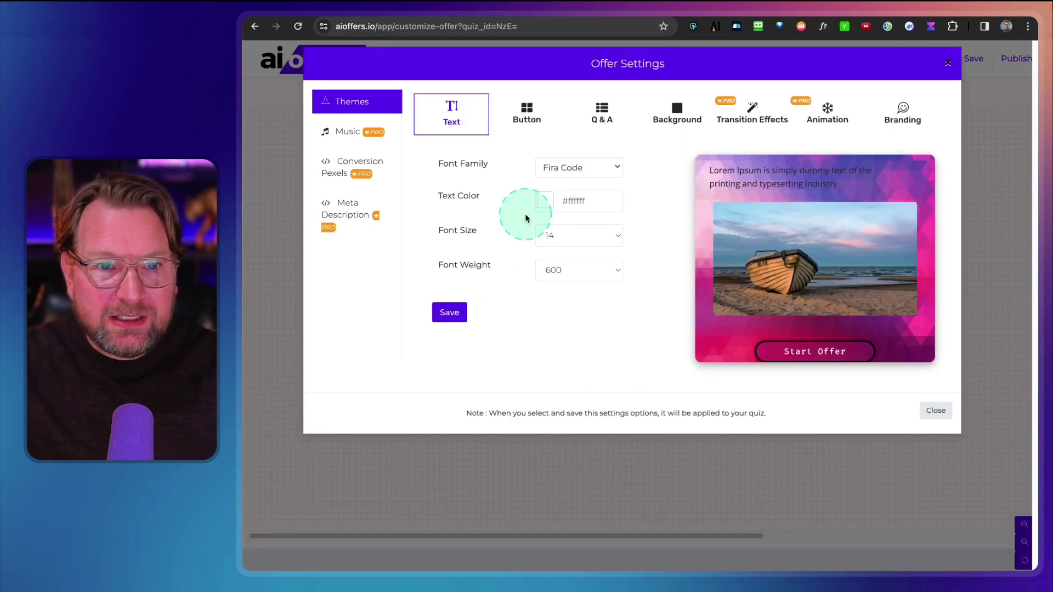
{"action": "left_click", "coordinate": [947, 63]}
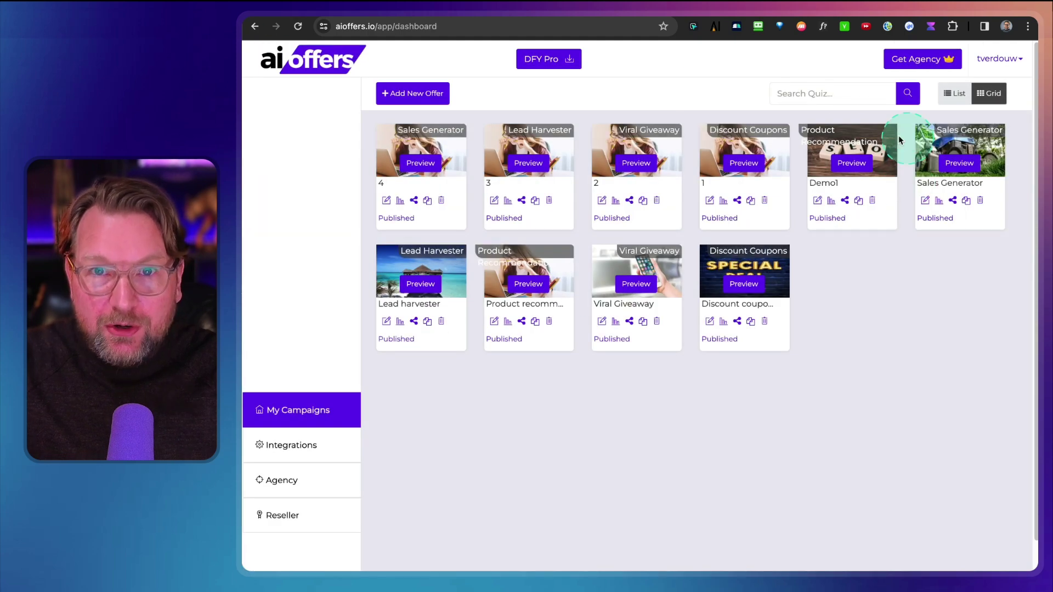
Open the integrations page and look through the available email, webinar, CRM and SMS services.
{"action": "left_click", "coordinate": [275, 453]}
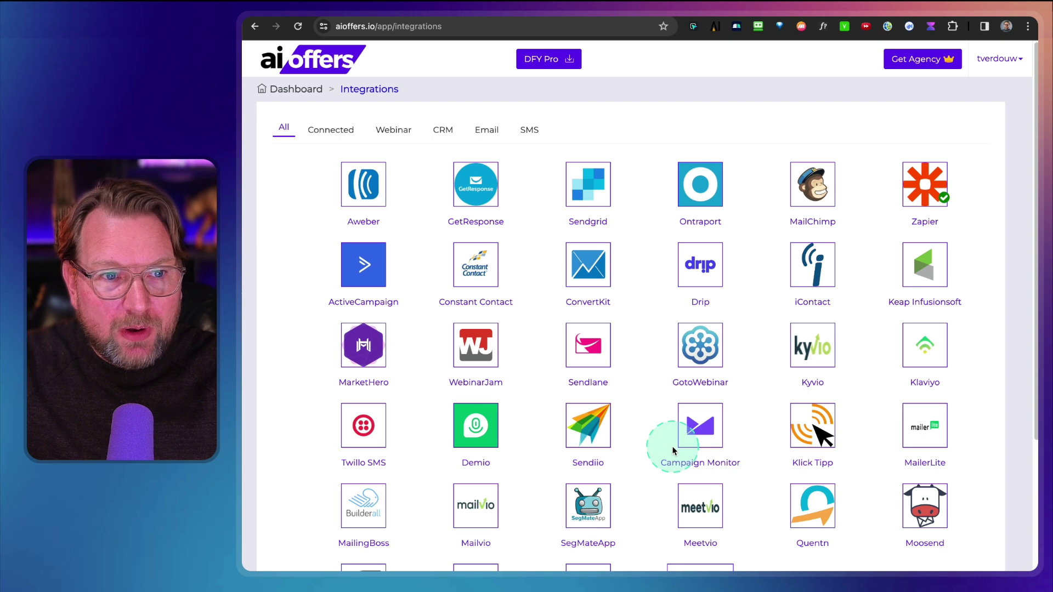
{"action": "scroll", "coordinate": [673, 451], "scroll_direction": "down", "scroll_amount": 3}
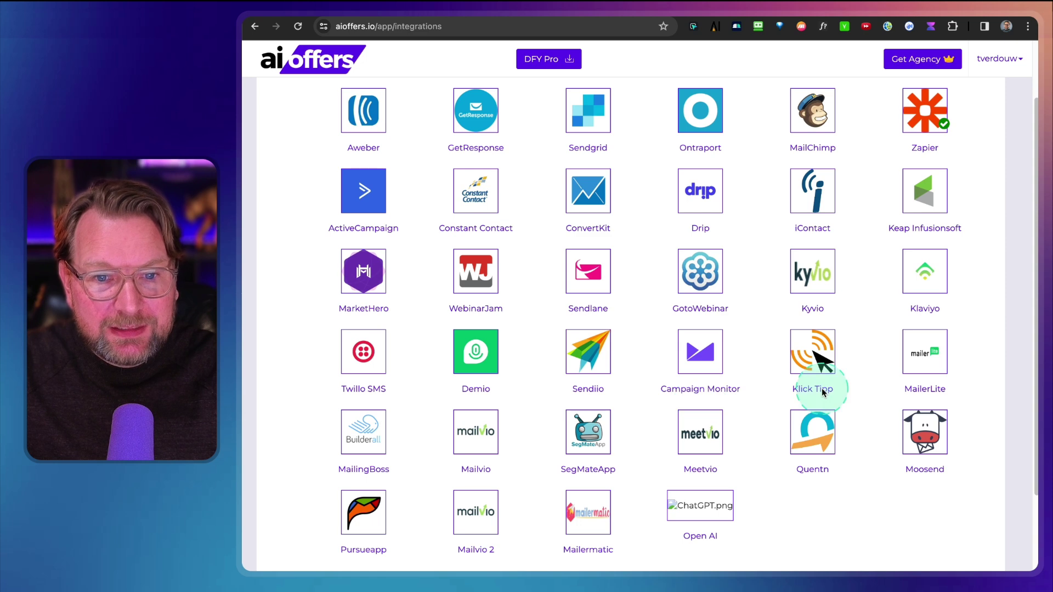
{"action": "scroll", "coordinate": [823, 392], "scroll_direction": "up", "scroll_amount": 3}
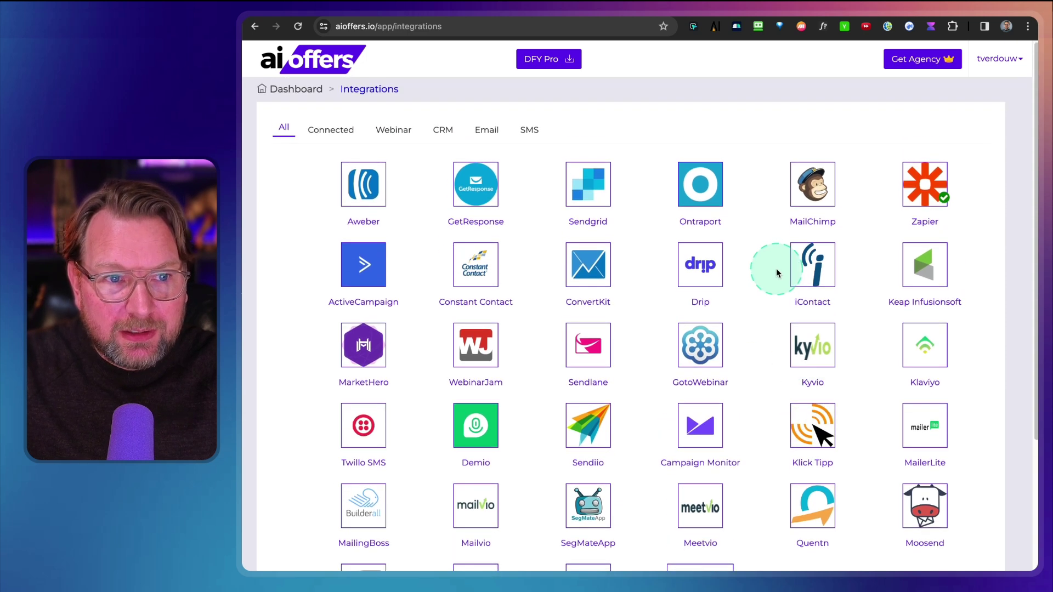
{"action": "scroll", "coordinate": [696, 288], "scroll_direction": "down", "scroll_amount": 3}
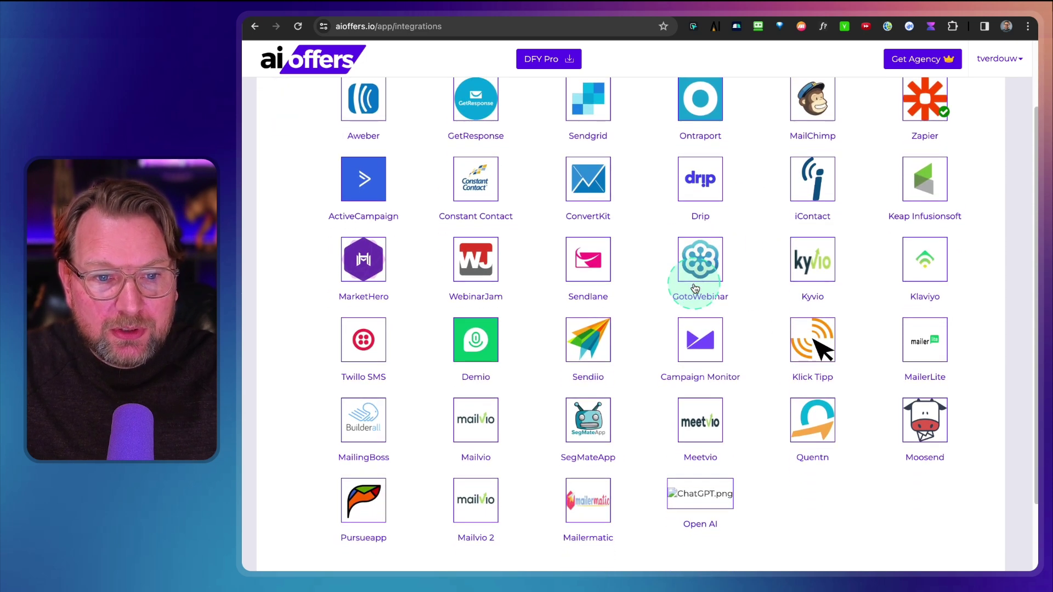
{"action": "scroll", "coordinate": [696, 285], "scroll_direction": "up", "scroll_amount": 3}
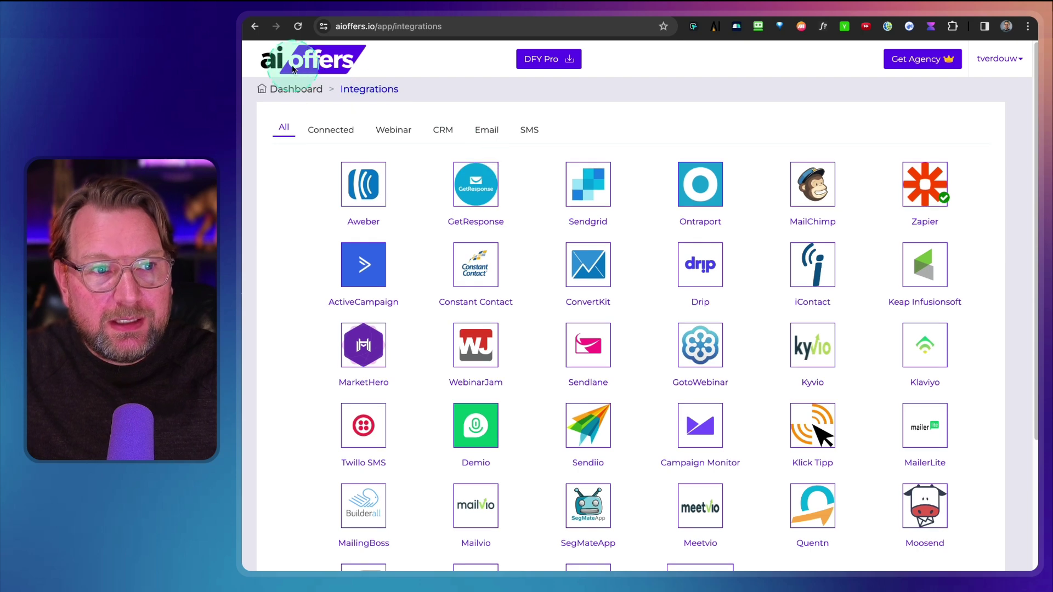